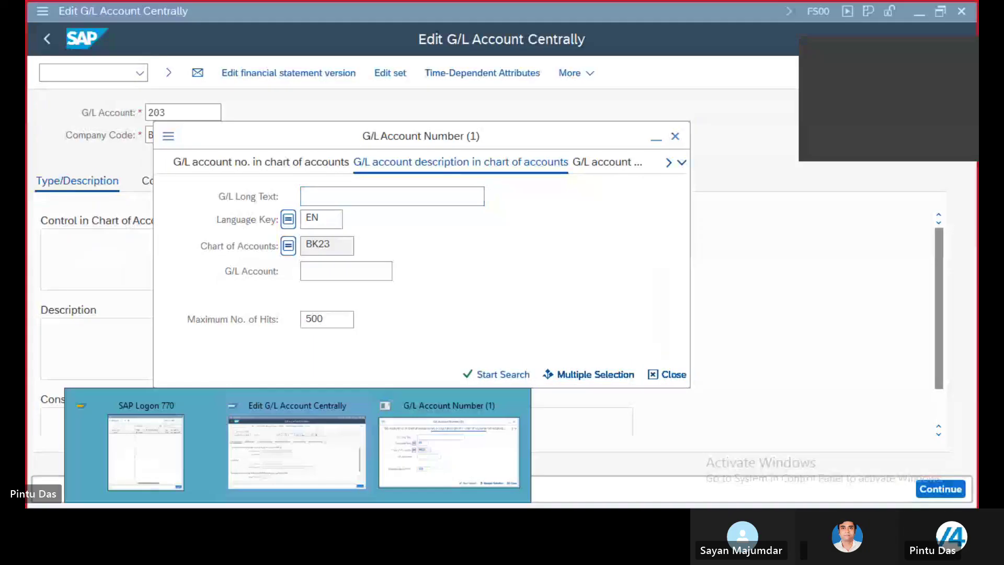
- Close the G/L account search and the stopped SAP program, then relaunch SAP Logon and open the s4hana connection
click(303, 469)
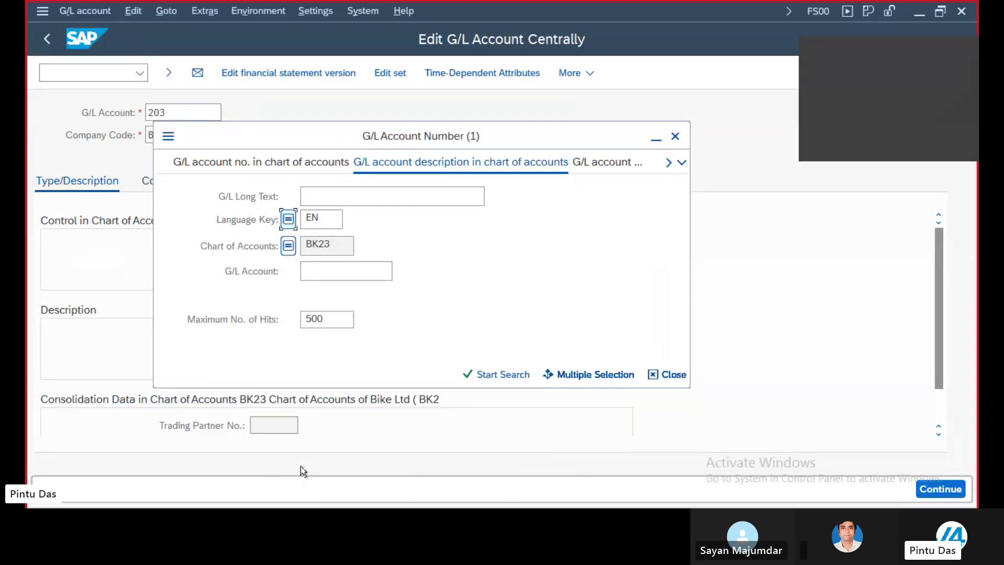
click(674, 136)
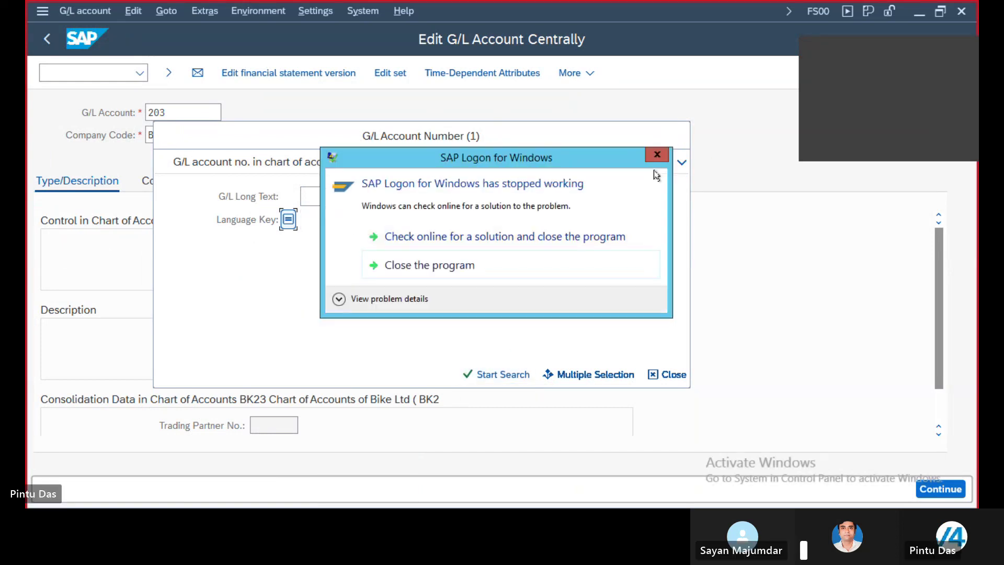
click(658, 153)
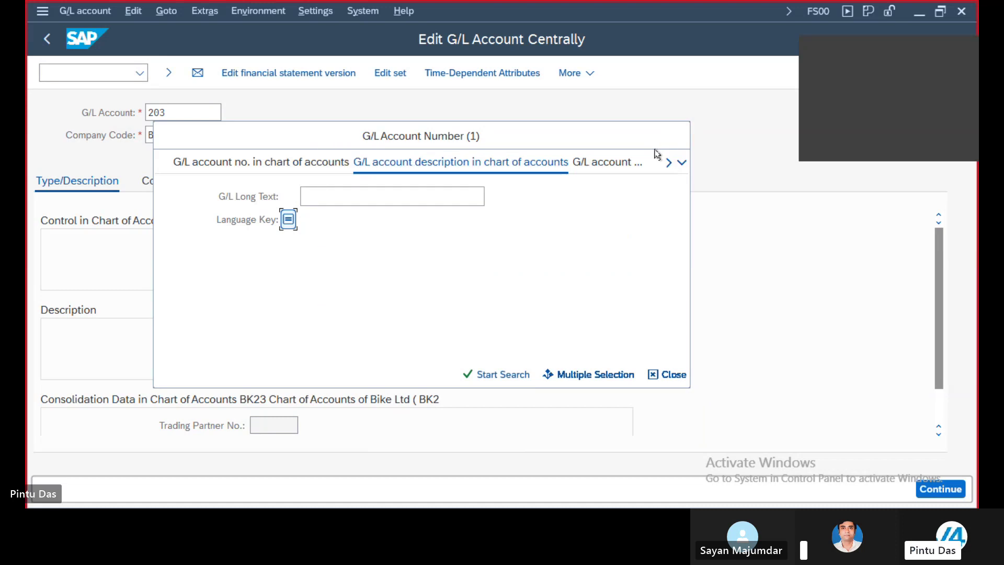
double_click(55, 309)
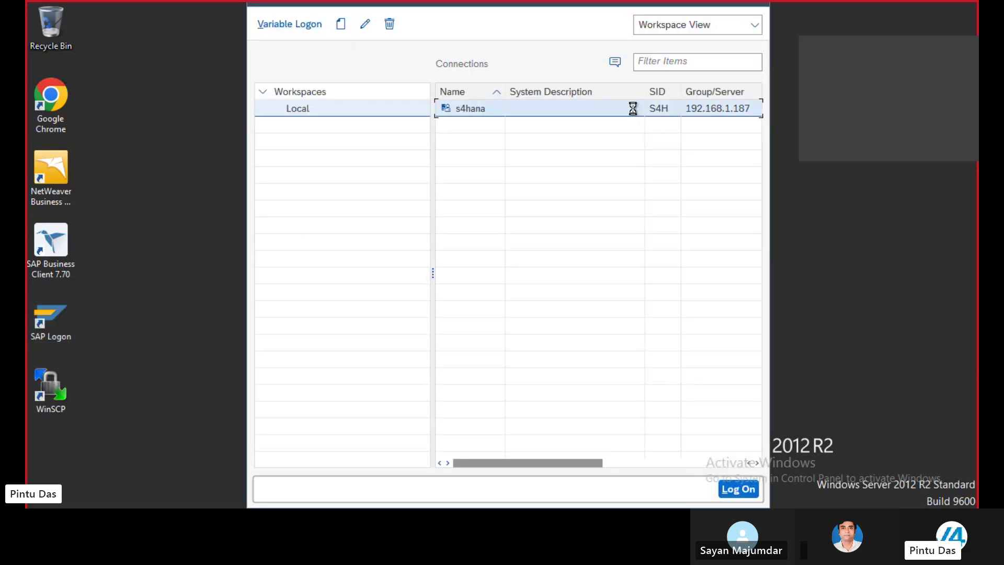
double_click(634, 113)
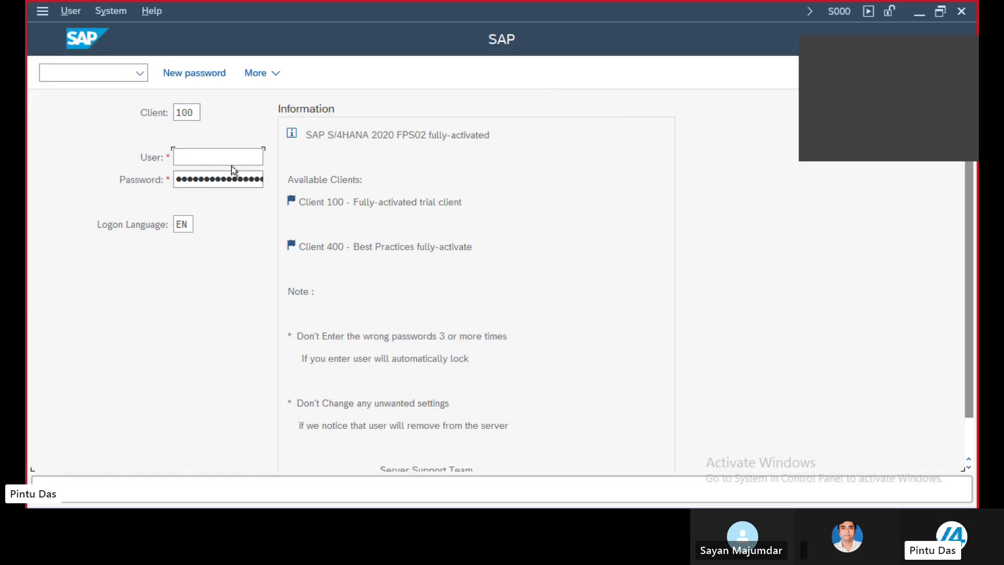
- Fill in the saved user ID and try to log on to client 100 with the account password
click(189, 157)
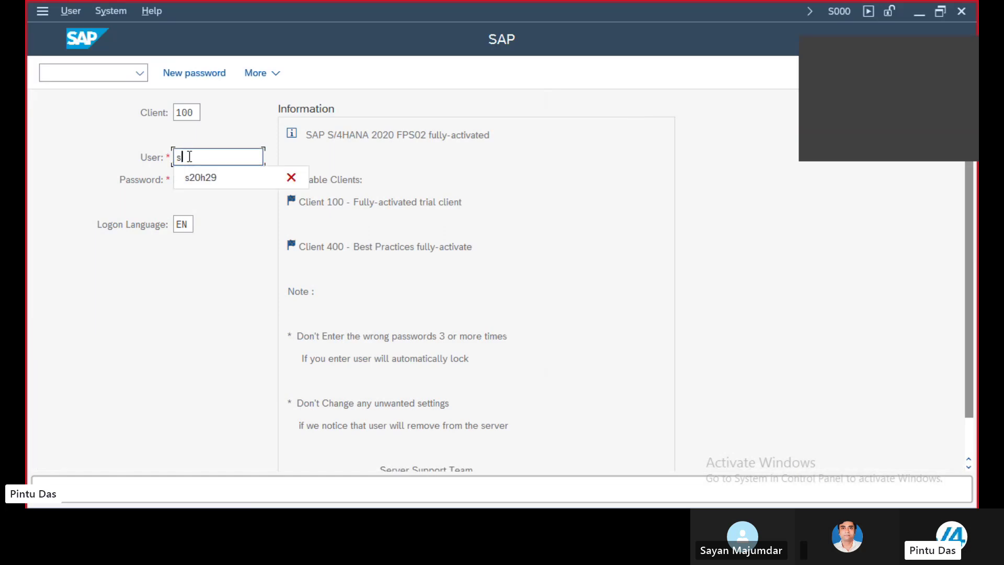
text(s)
click(198, 178)
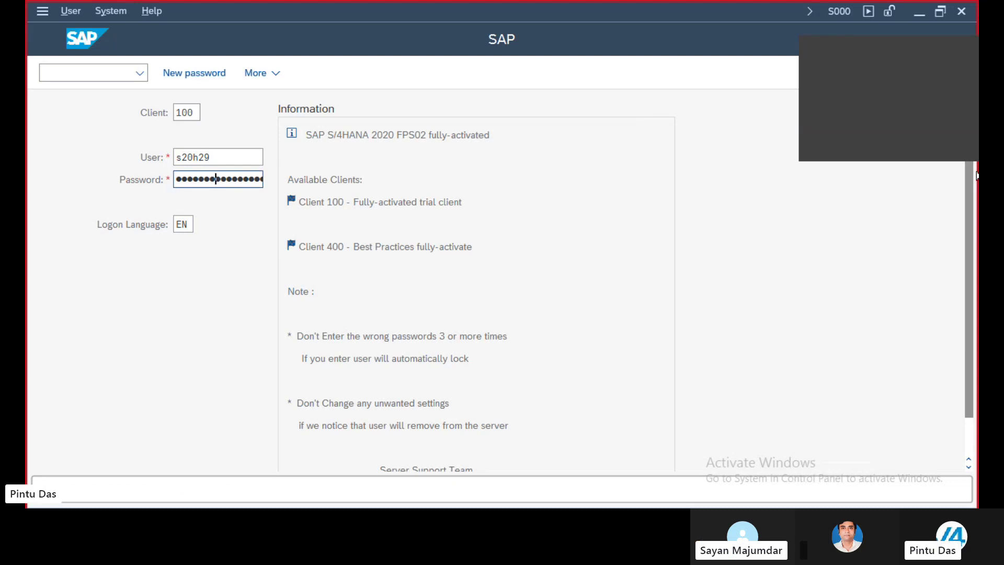
key(Return)
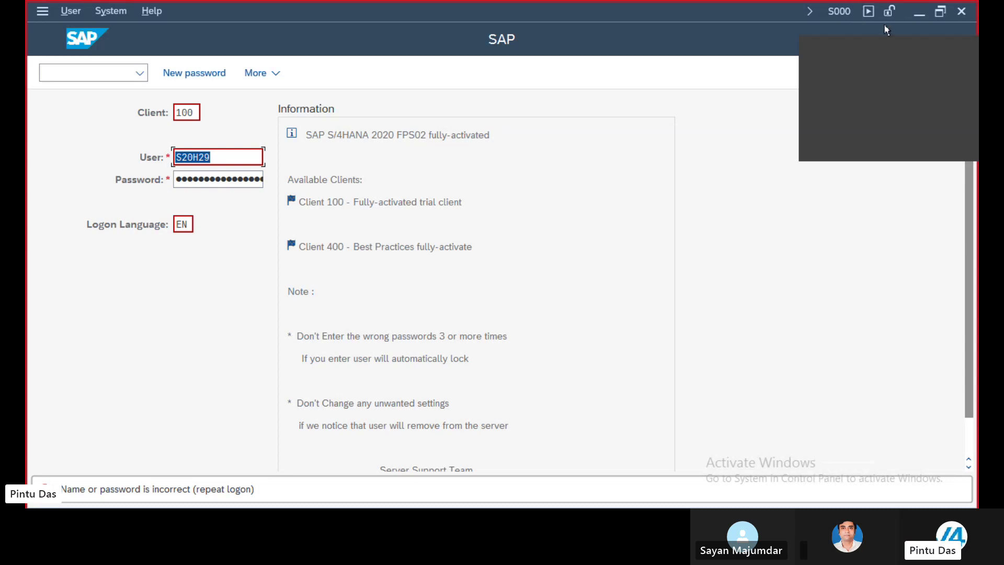
- Re-enter the account password, log on to client 100 and acknowledge the logon information message
click(245, 180)
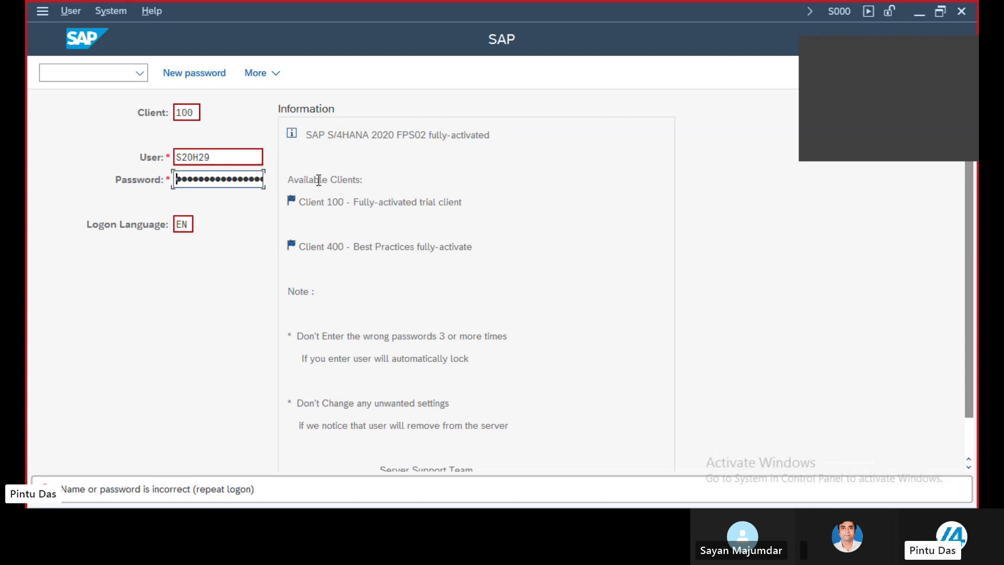
key(Right)
key(Right)
key(Right)
key(Right)
key(Return)
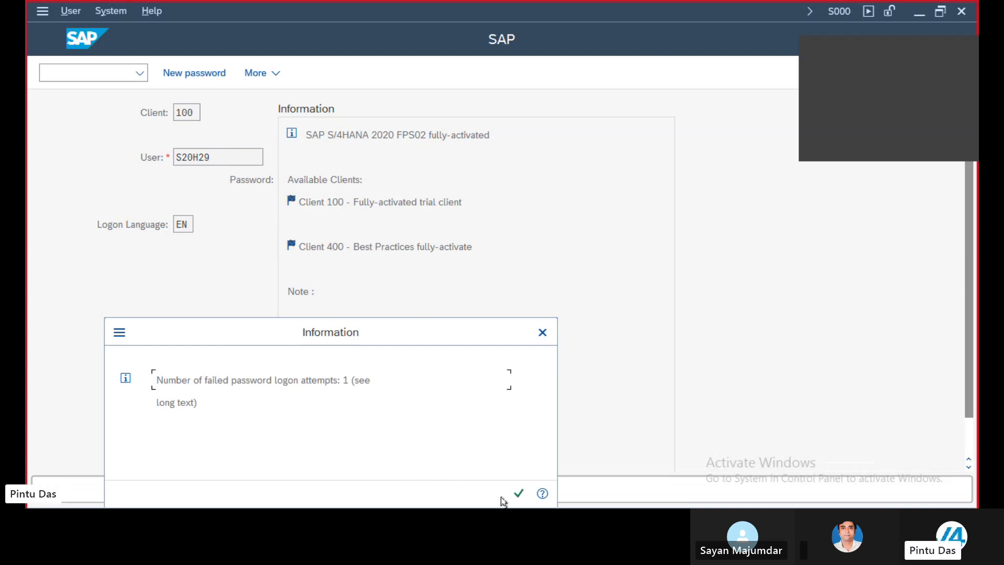
click(518, 493)
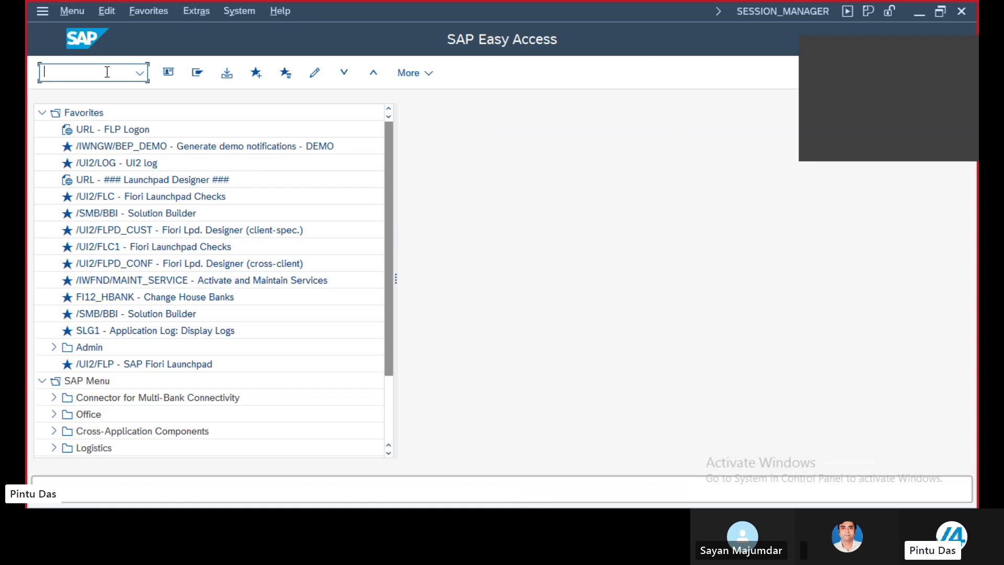
- Open transaction FS00 and select company code BK23 for the G/L account
text(/nfs00)
key(Return)
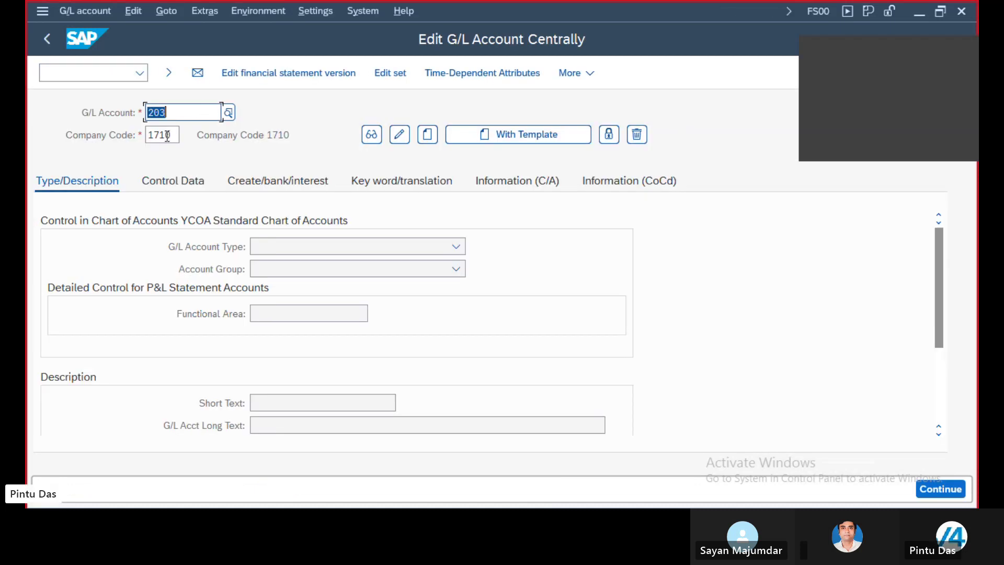
click(176, 135)
key(BackSpace)
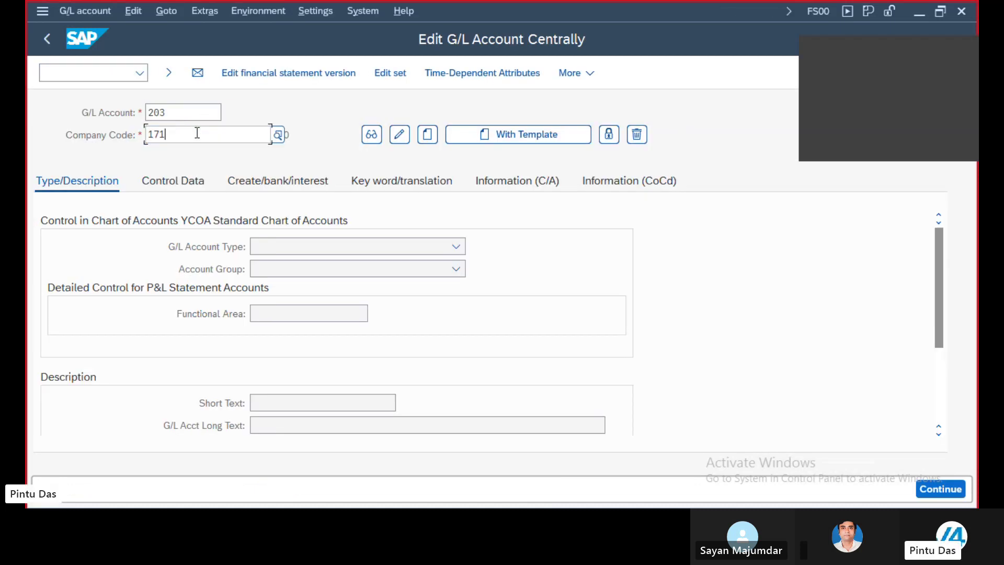
key(BackSpace)
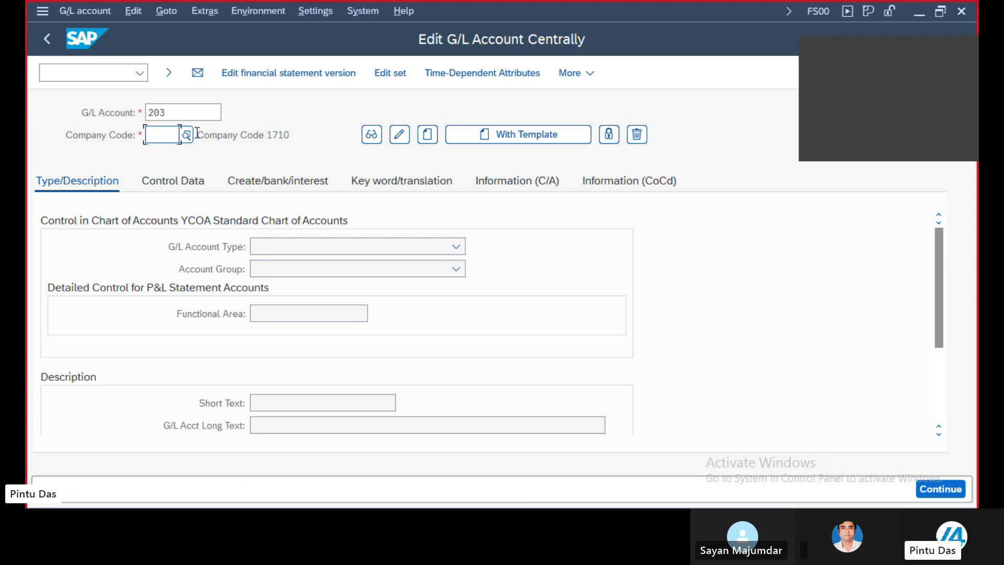
text(BK23)
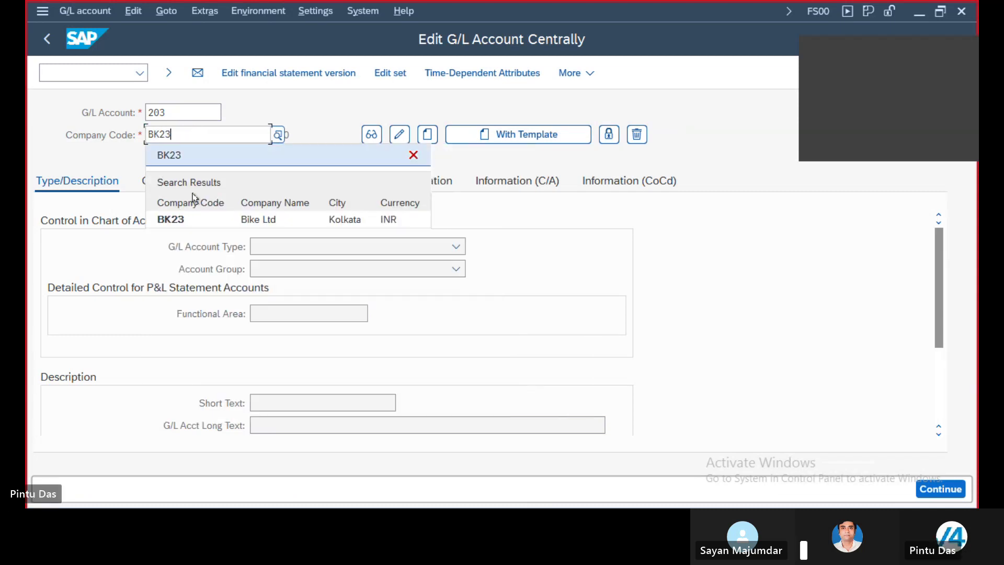
click(183, 221)
- Check which chart of accounts the G/L account number search uses, and close the search
click(193, 111)
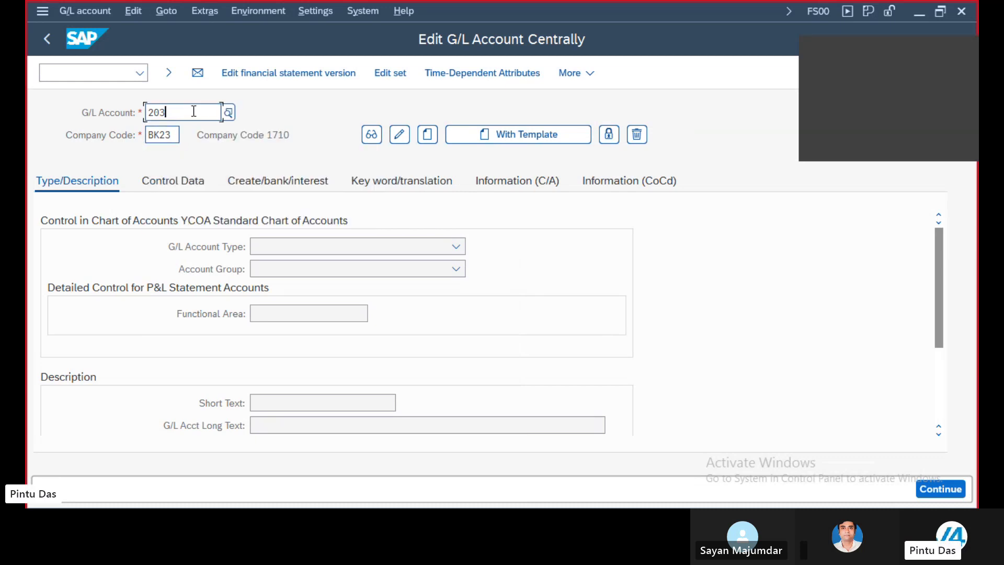
click(228, 113)
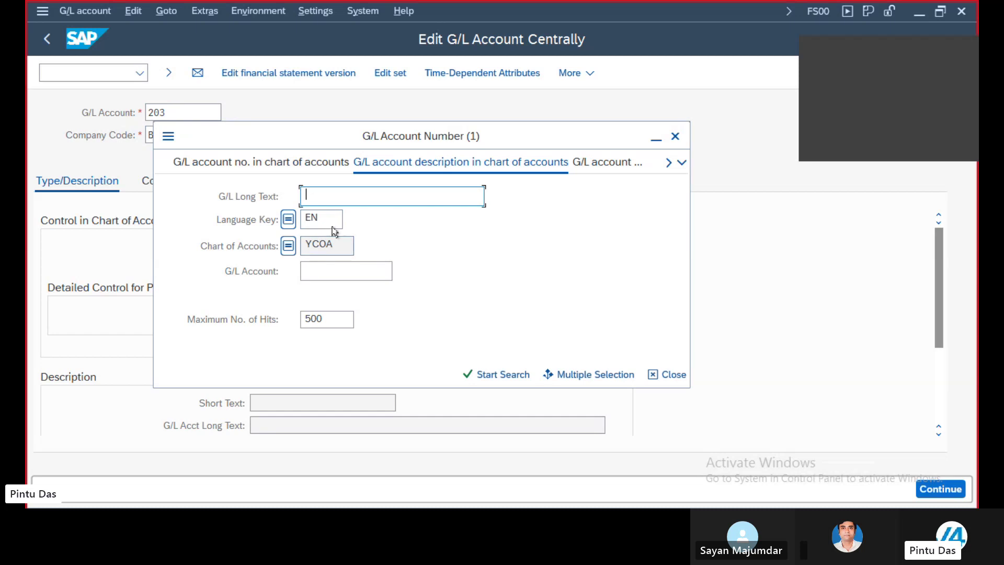
click(674, 137)
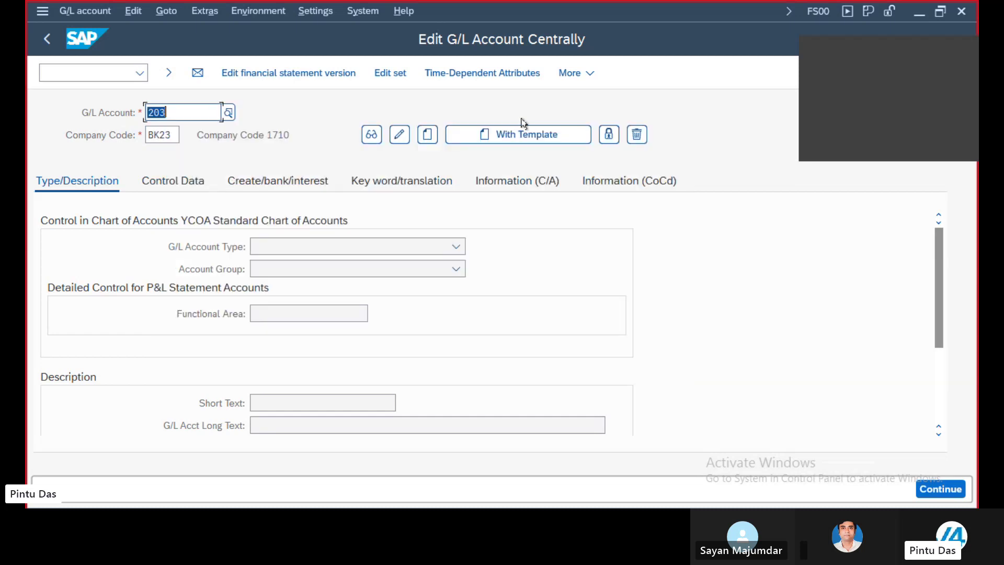
- Open transaction OKKS and set the controlling area to BK23
click(126, 73)
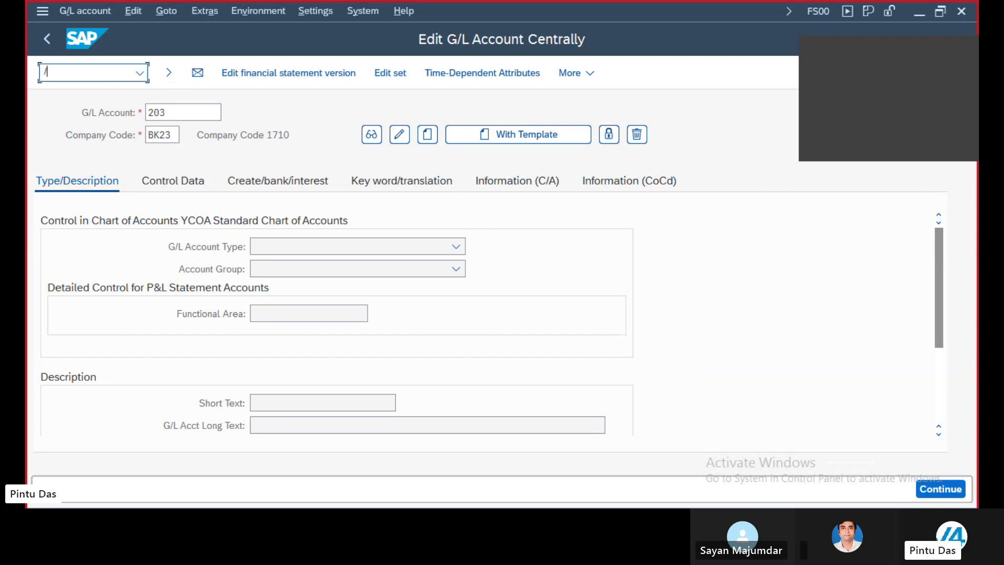
text(/nokks)
key(Return)
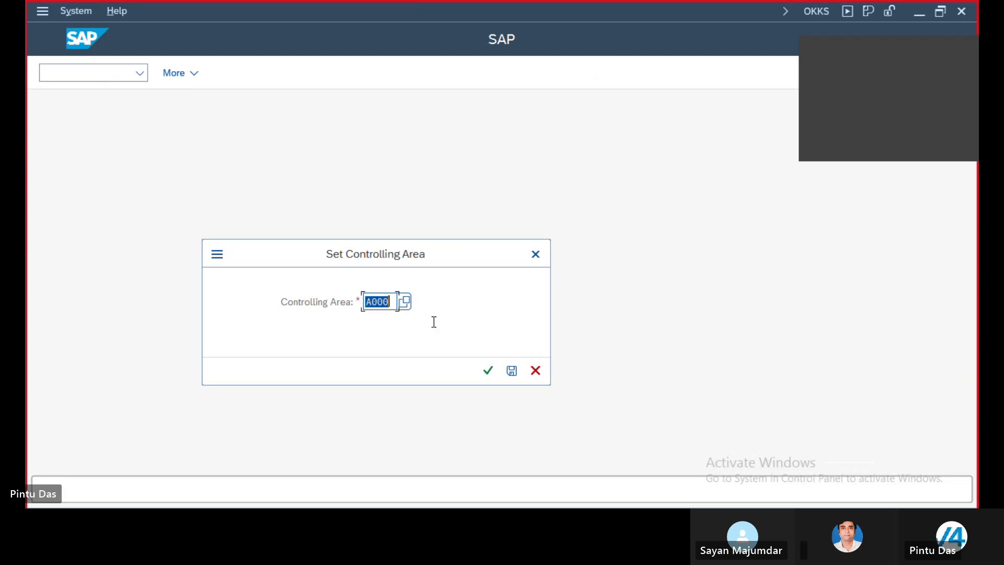
key(BackSpace)
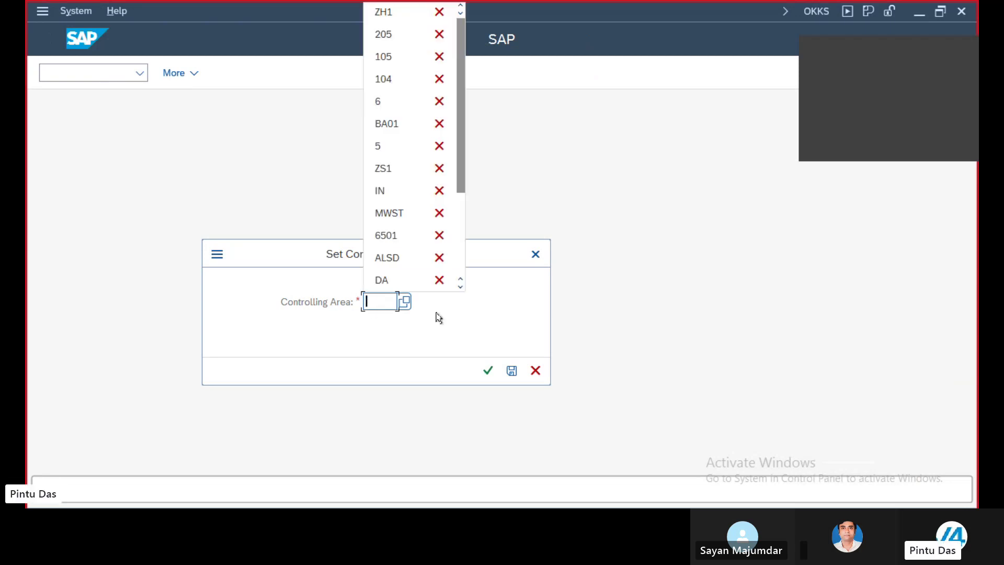
text(B)
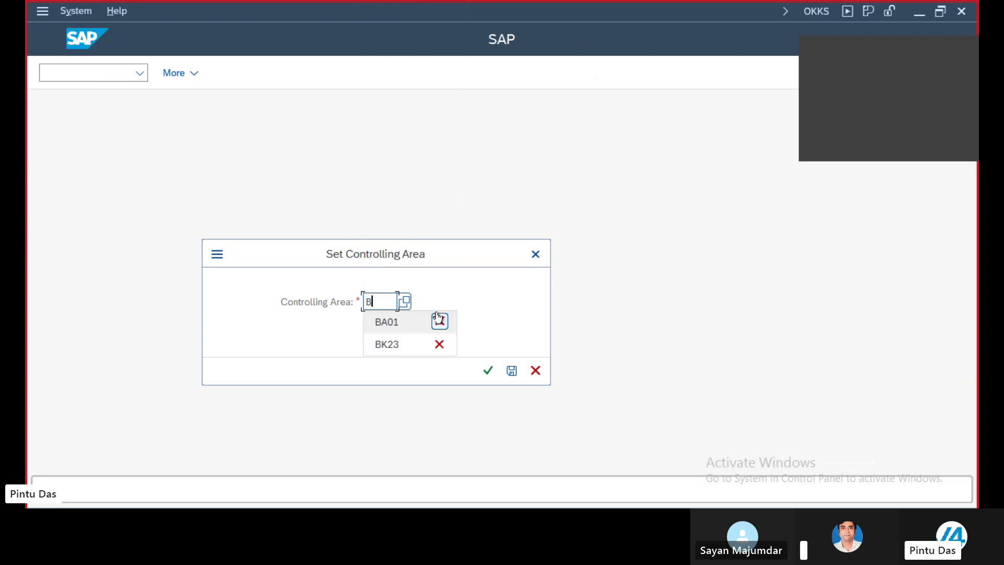
text(K23)
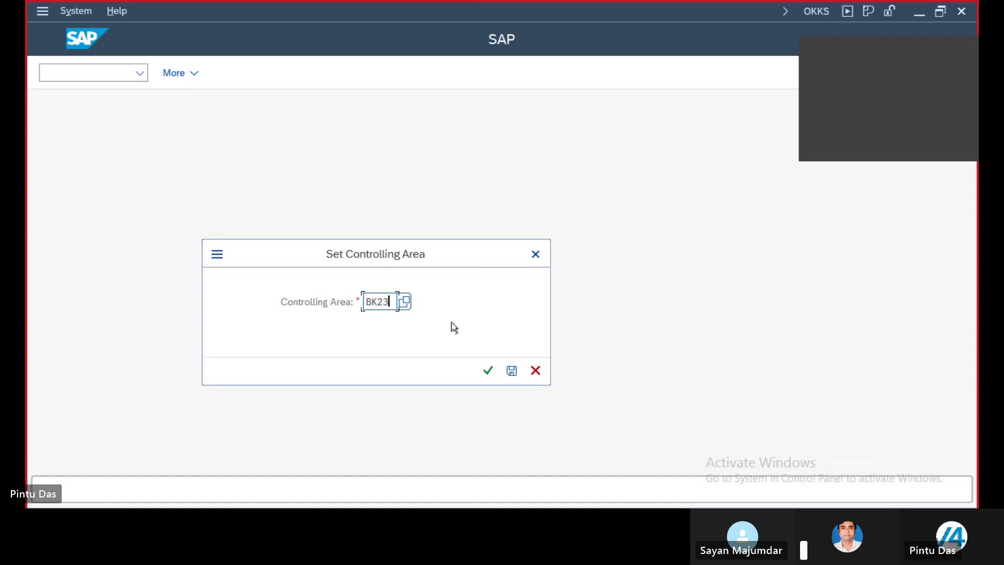
click(486, 371)
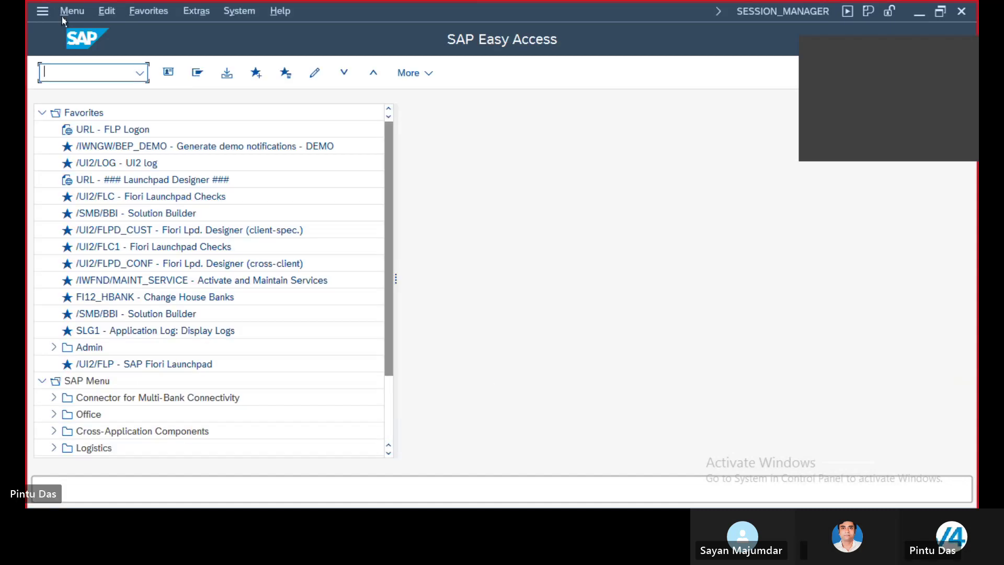
- Return to transaction FS00, set the company code to BK23 and confirm the change through the information message
text(/n)
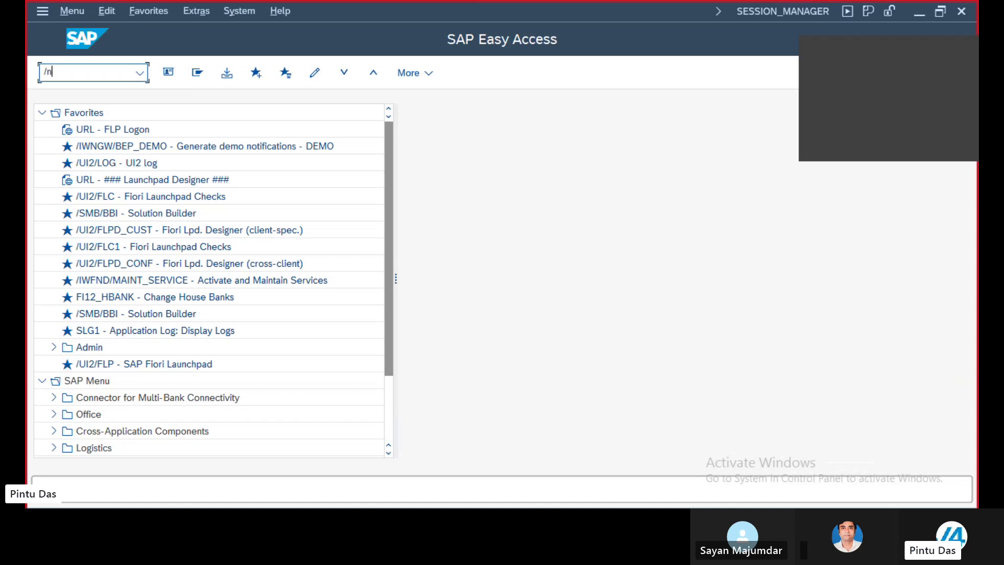
text(fs00)
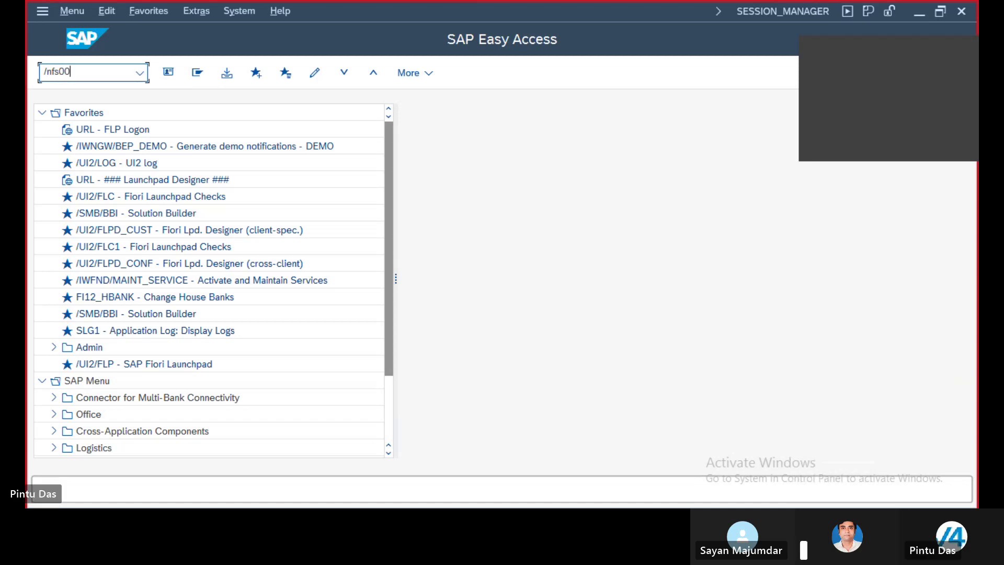
key(Return)
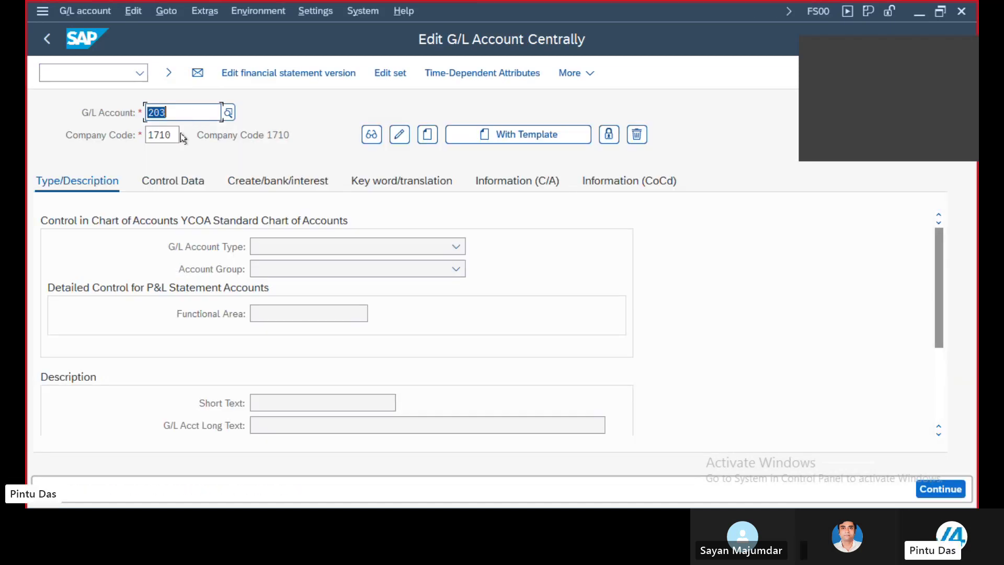
click(178, 137)
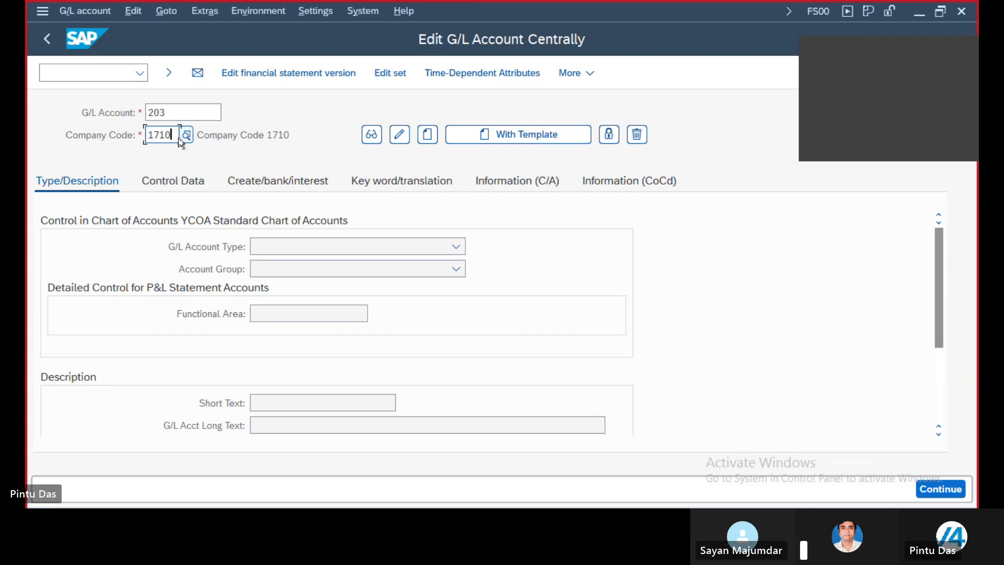
key(BackSpace)
key(BackSpace)
key(BackSpace)
key(BackSpace)
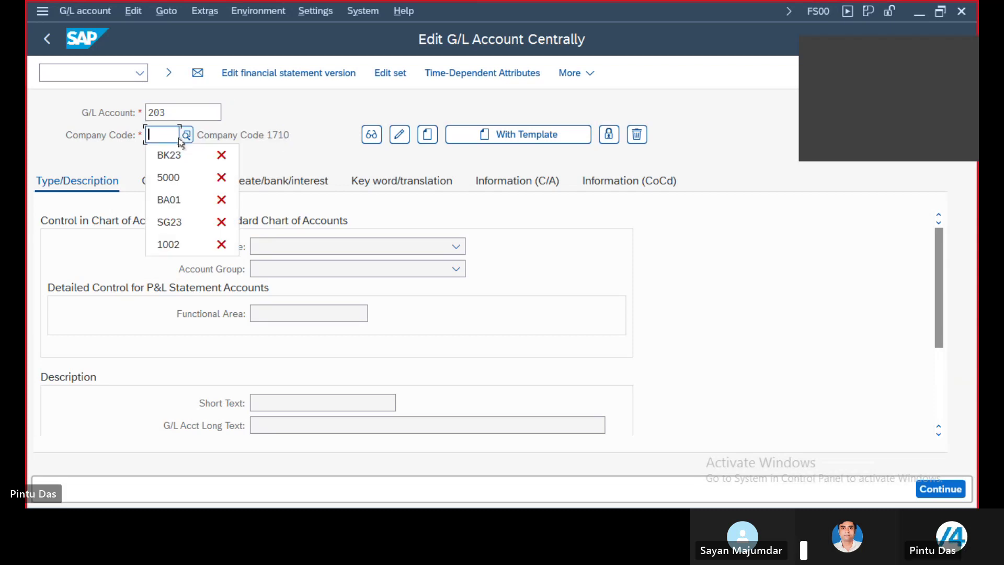
click(172, 156)
key(Return)
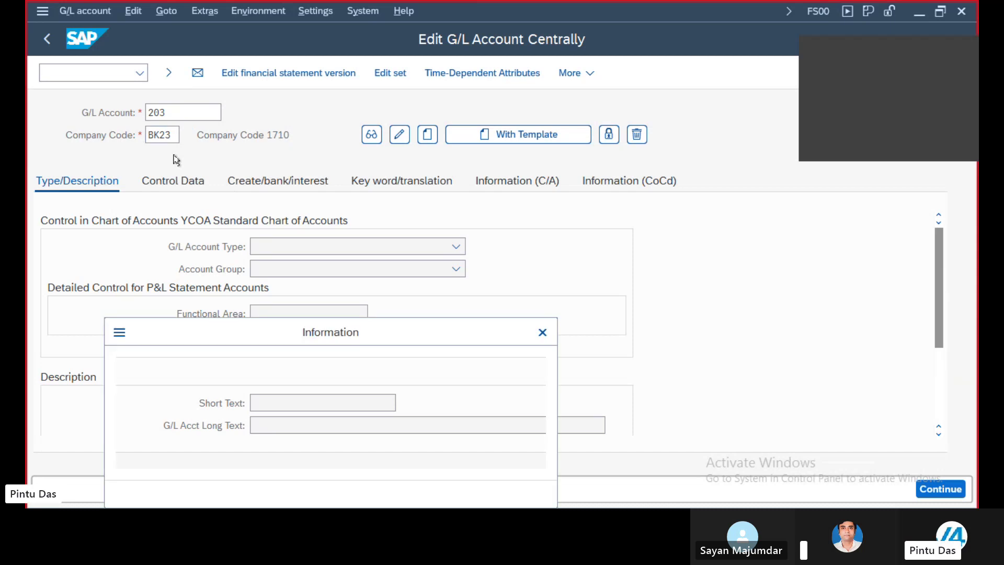
click(518, 494)
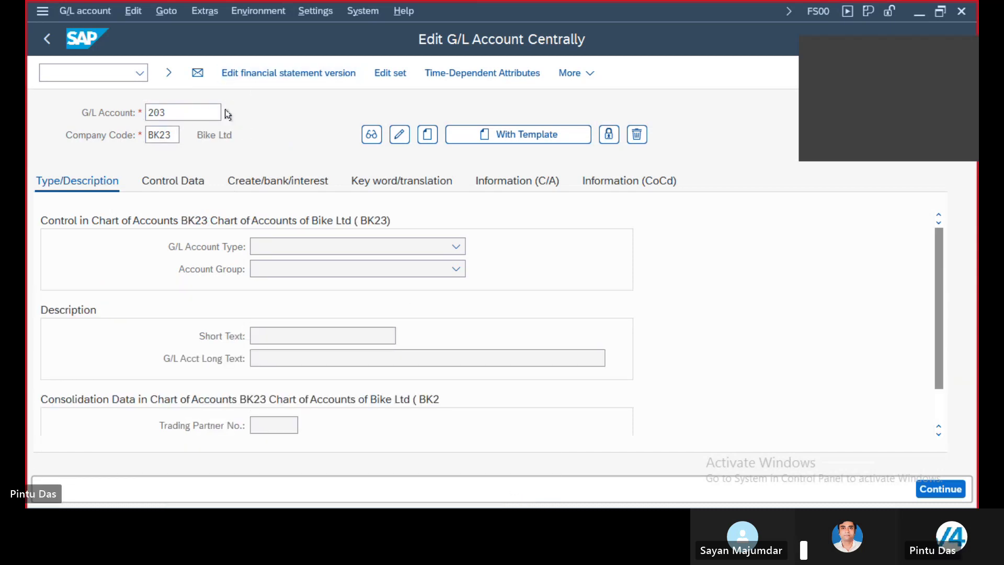
- Search the G/L accounts in chart of accounts BK23, select Accounts Payable (1002) and display its master data
click(227, 114)
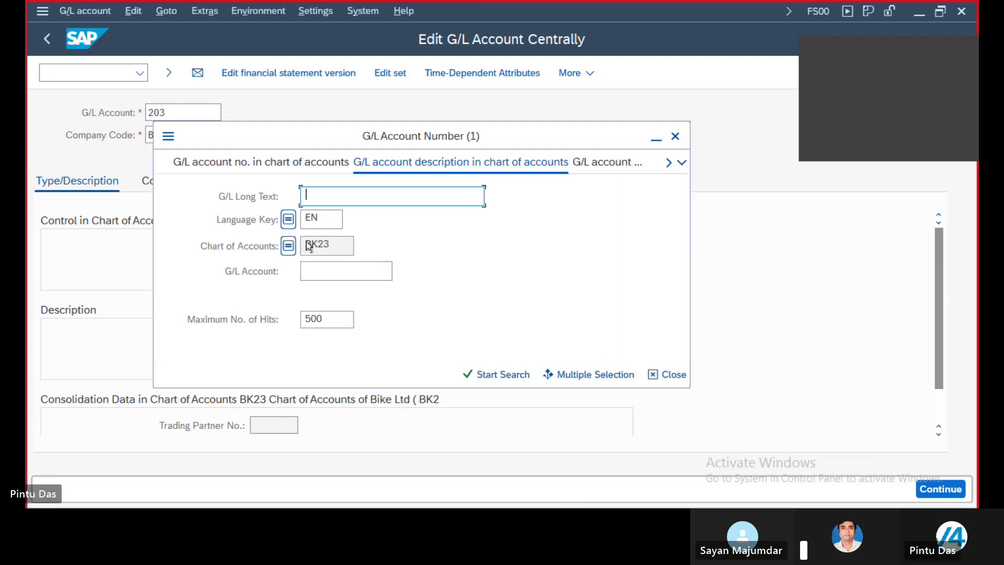
click(496, 375)
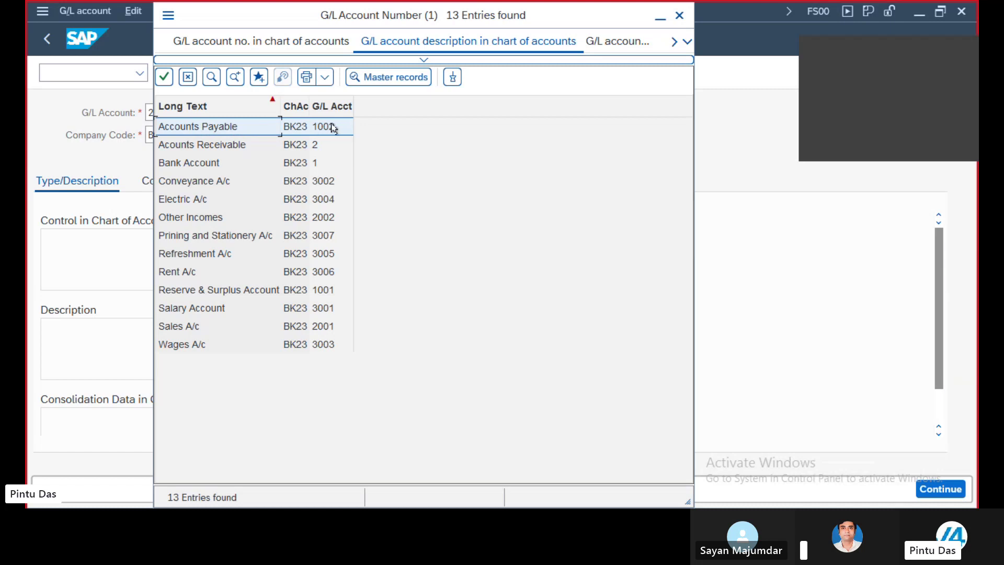
double_click(231, 128)
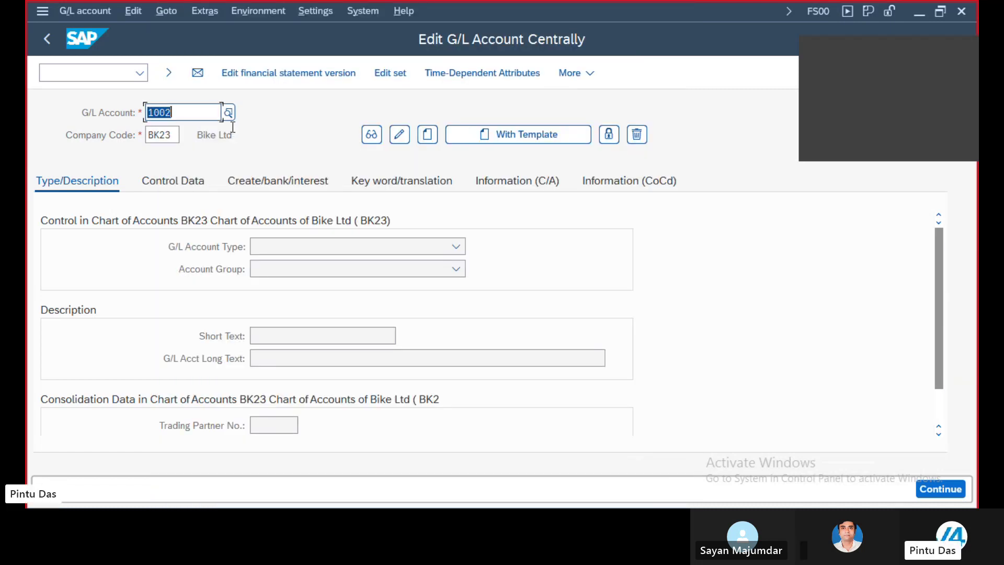
click(372, 136)
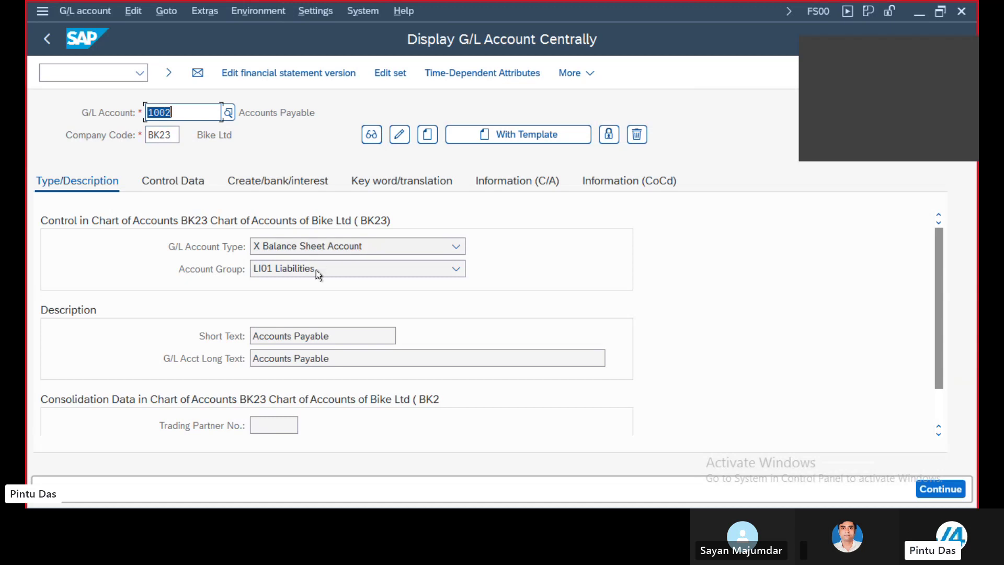
- Review the control data, reconciliation account type options and document creation settings of Accounts Payable (1002), and leave the account display
click(188, 186)
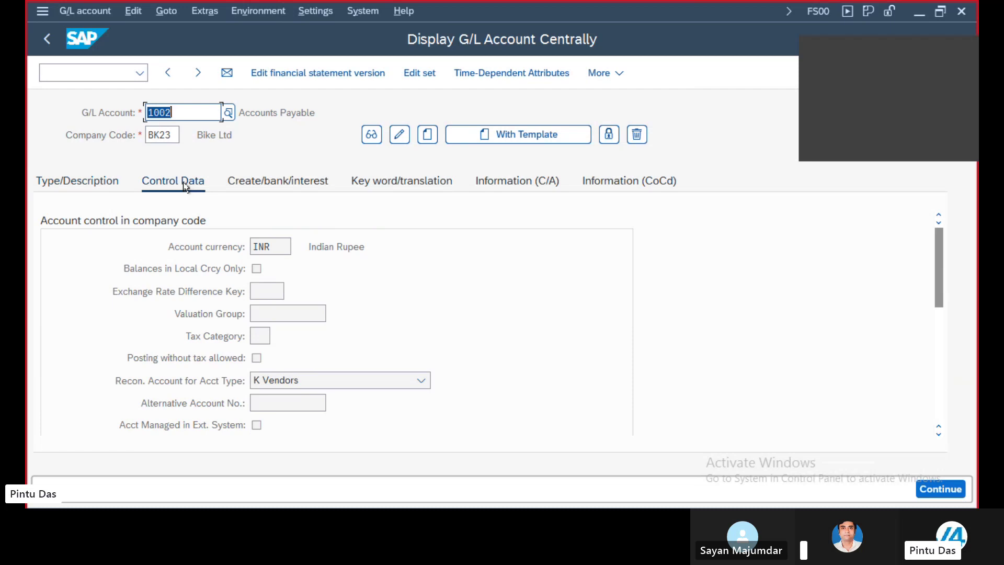
click(422, 384)
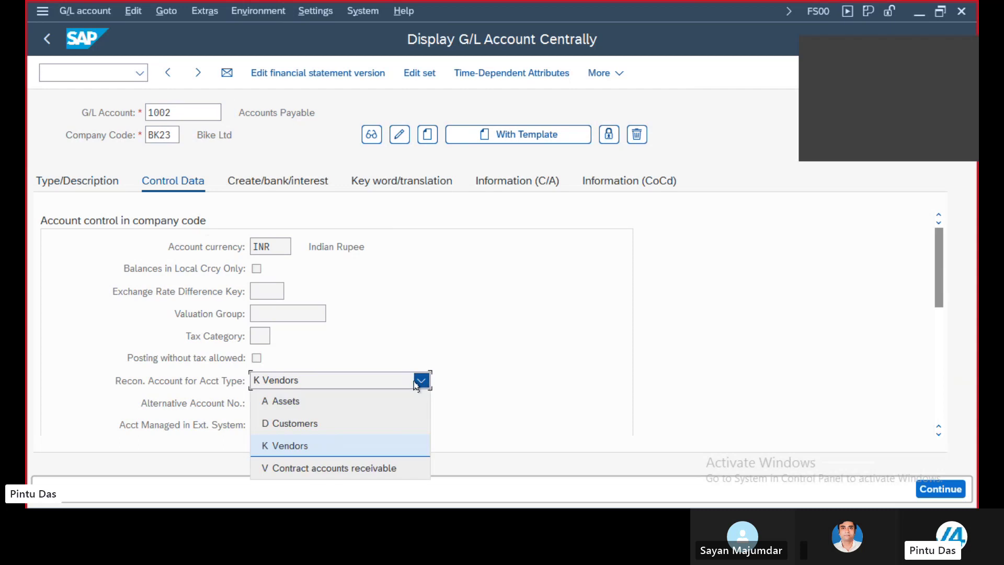
click(288, 448)
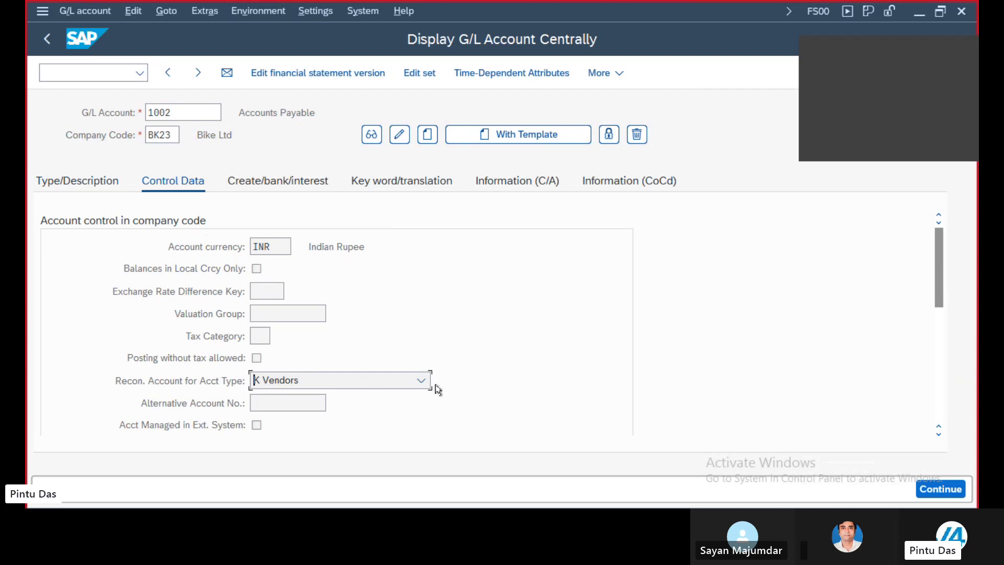
click(283, 183)
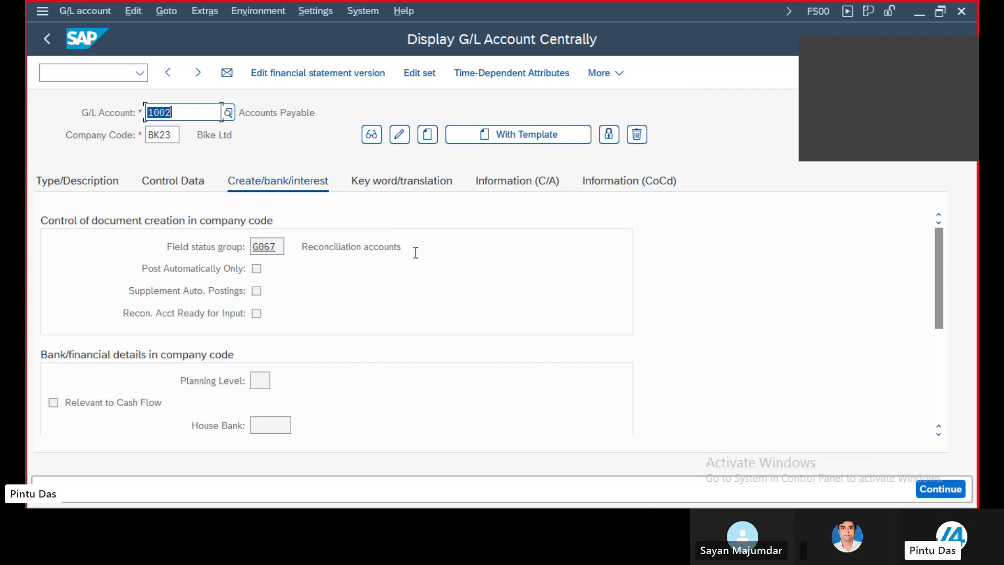
click(48, 39)
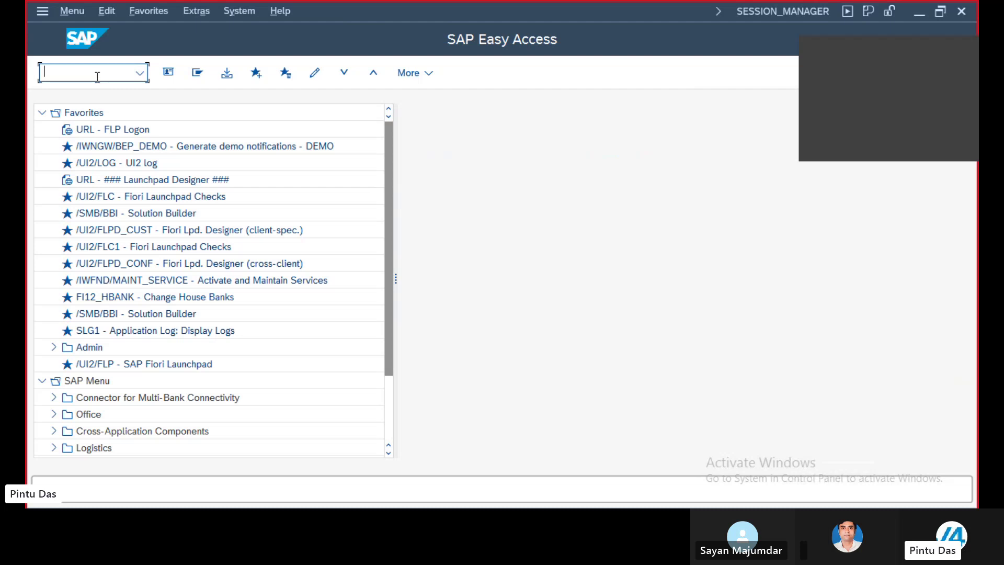
- Open transaction FS00, search the G/L accounts in chart of accounts BK23 and select Bank Account (1)
text(/nfs00)
key(Return)
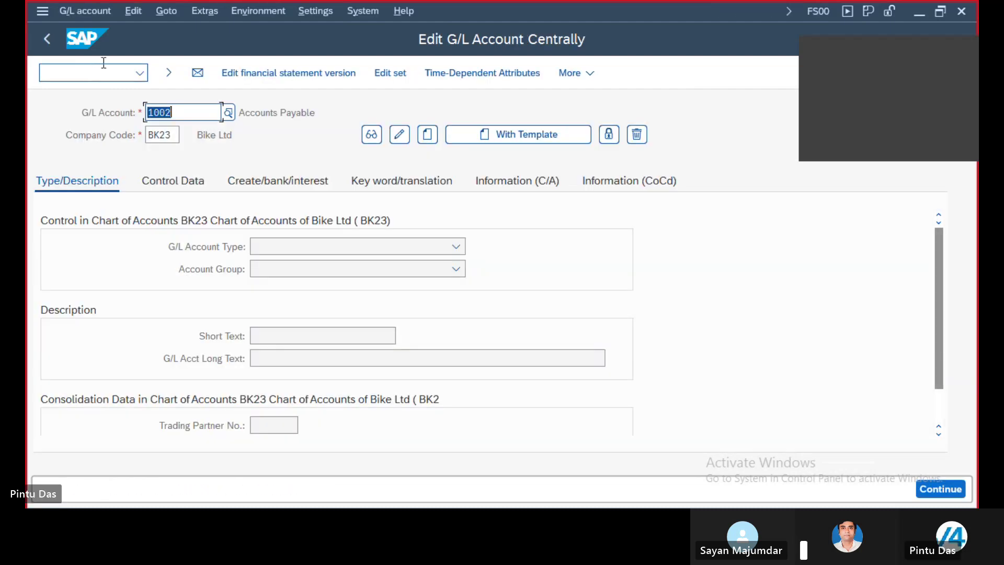
click(228, 112)
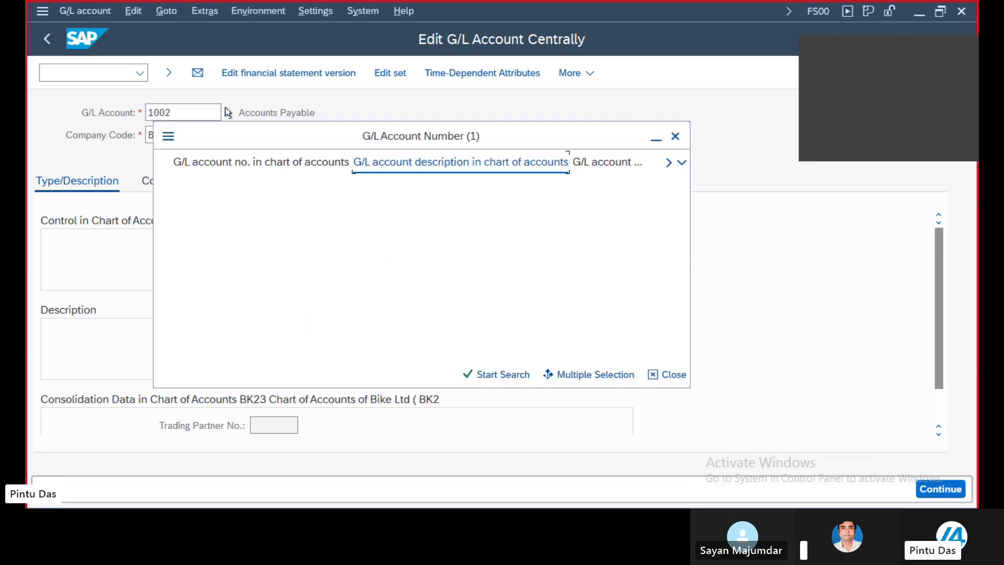
click(492, 373)
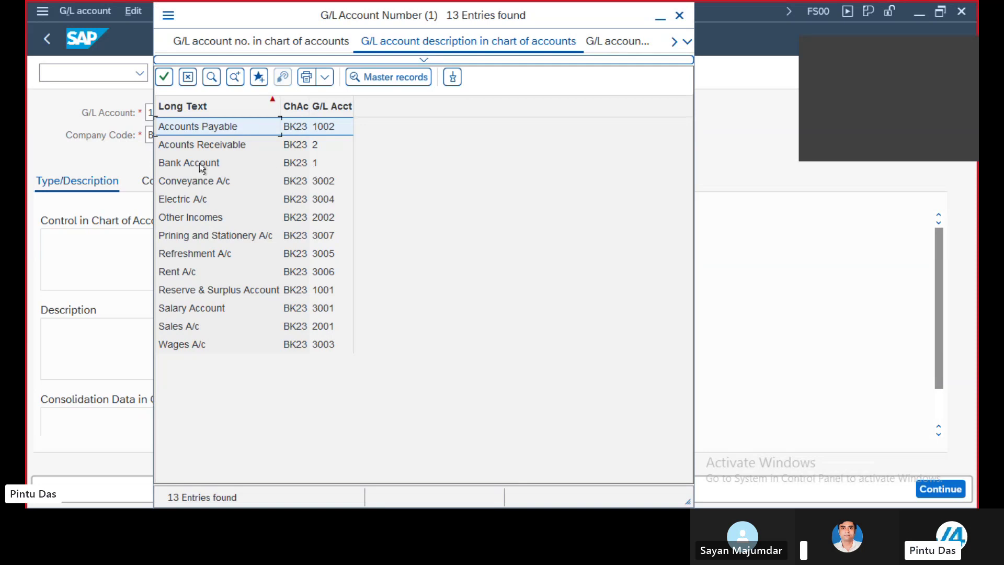
double_click(199, 163)
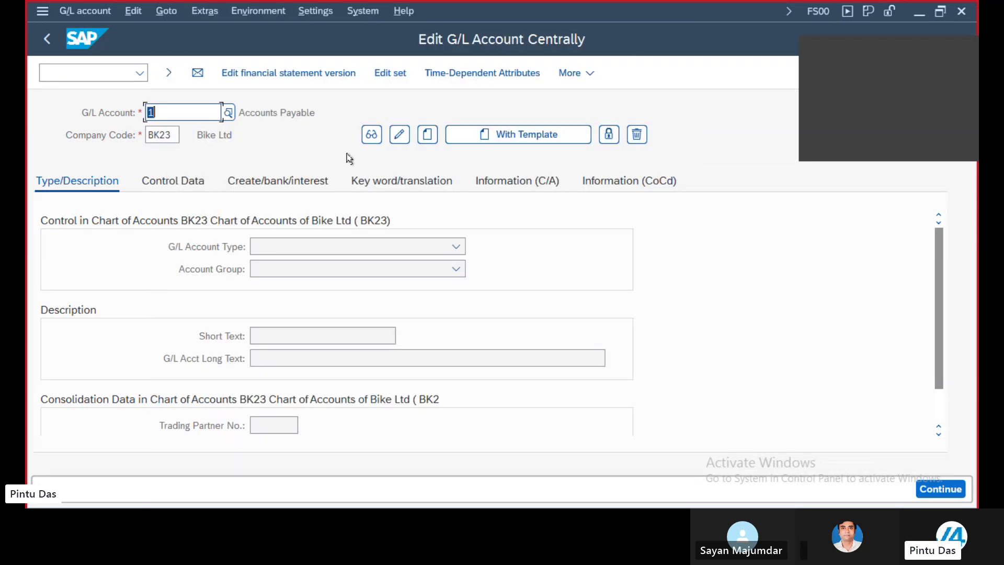
- Display the Bank Account's master data, review its control data and document creation settings, and leave the display
click(371, 136)
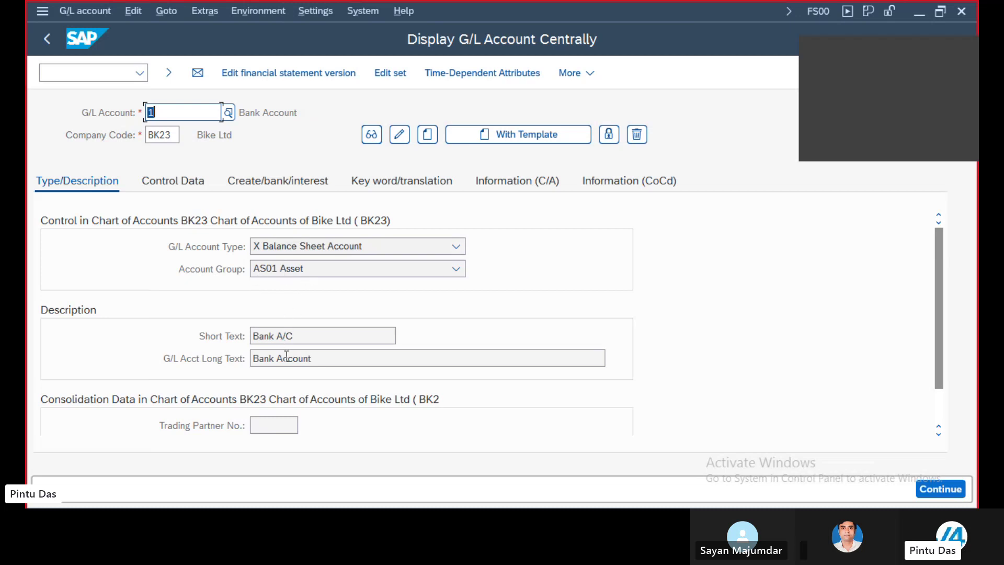
click(174, 183)
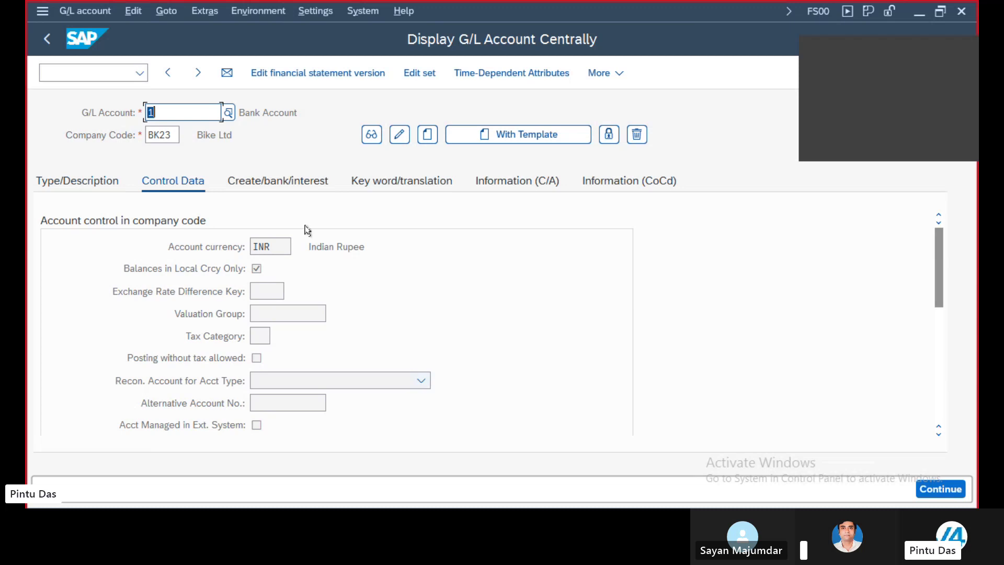
click(268, 180)
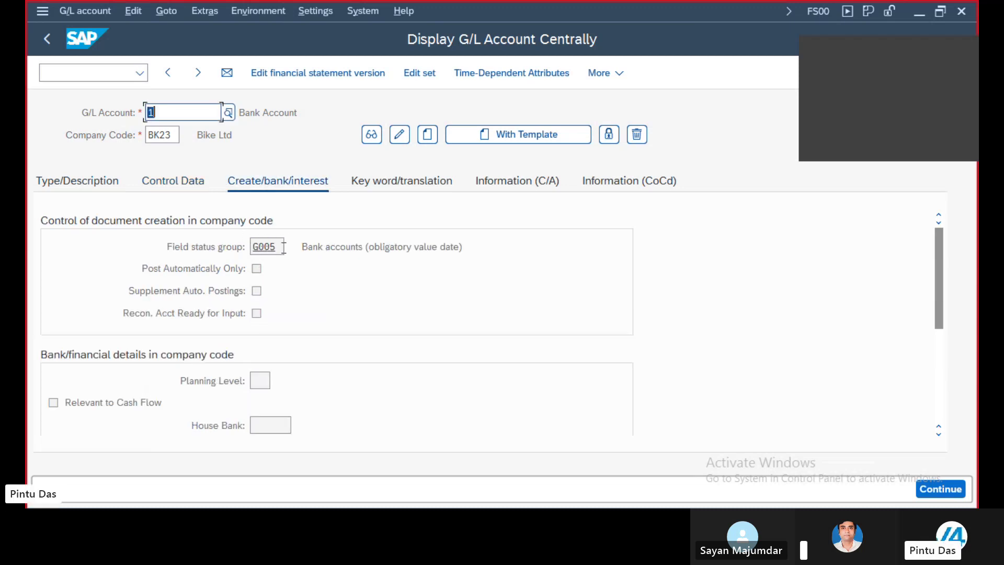
click(46, 40)
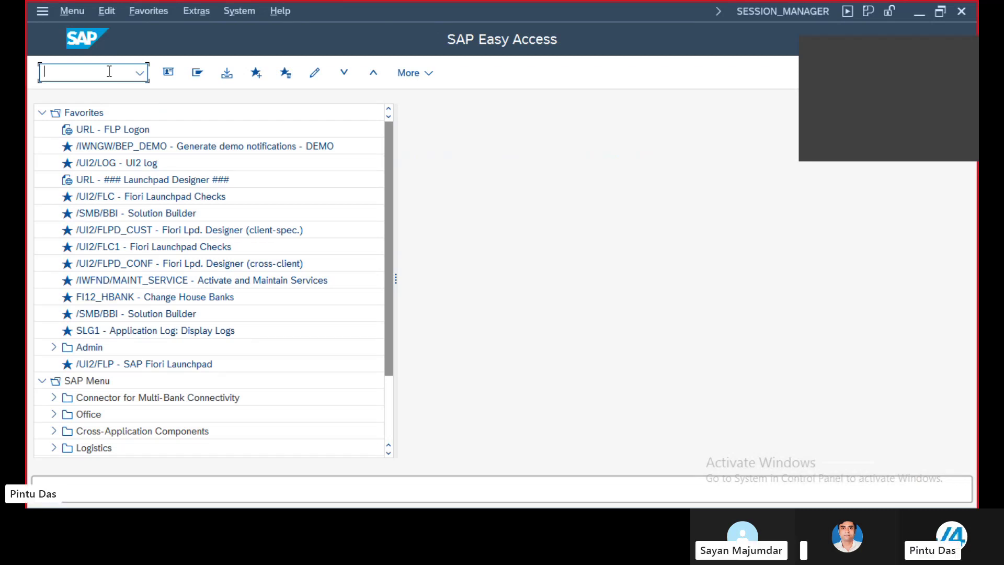
- Reopen transaction FS00 and display the master data of Bank Account (1) in company code BK23 again
text(/nfsoo)
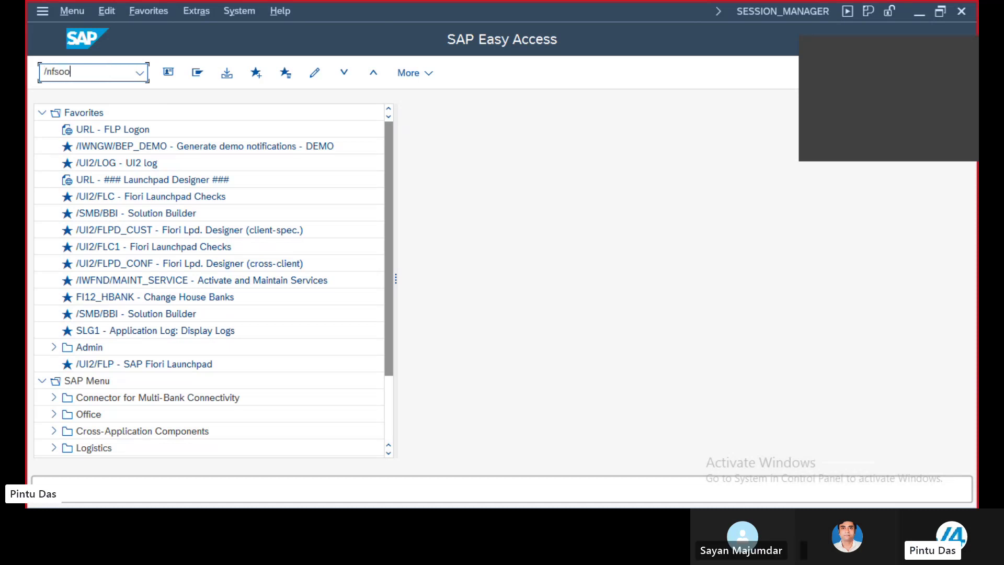
key(BackSpace)
key(BackSpace)
key(Return)
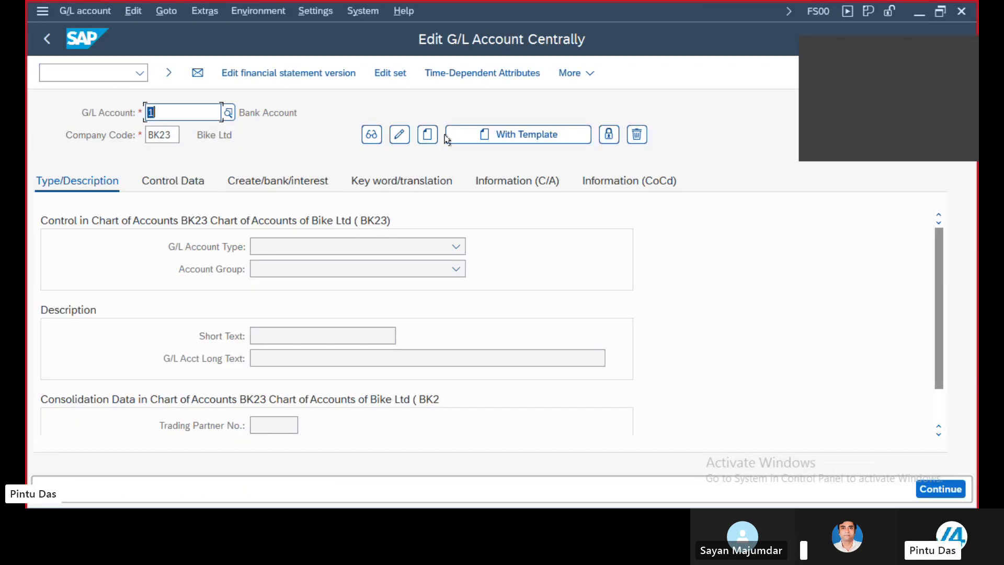
click(371, 135)
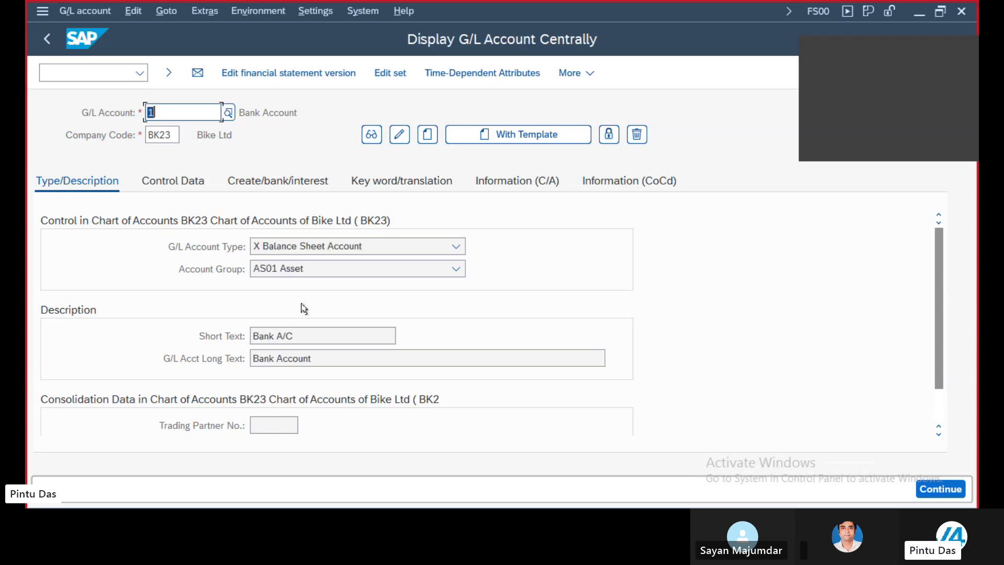
- Check the Bank Account's control data and the list of available field status groups, and exit the account display
click(174, 183)
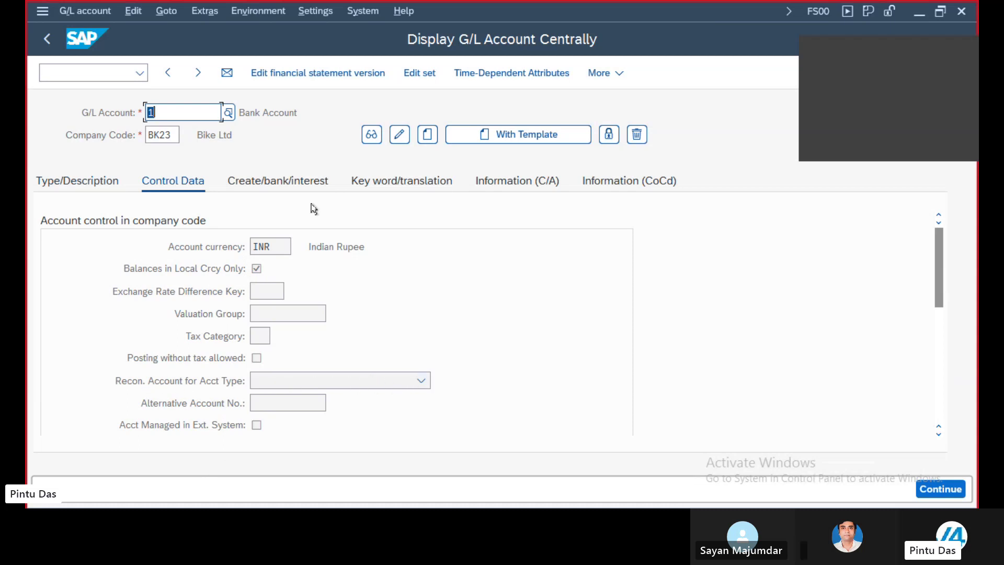
click(268, 183)
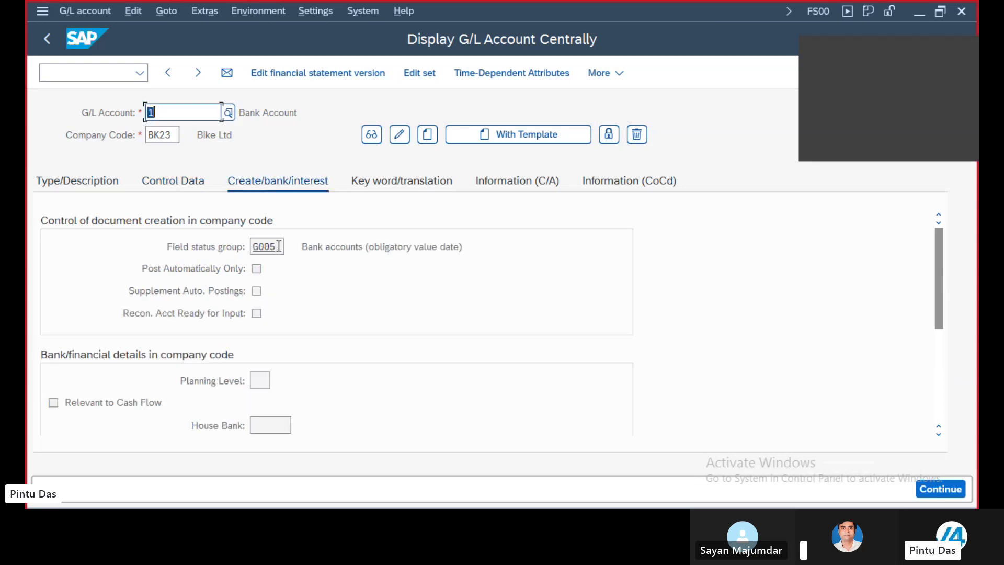
click(290, 246)
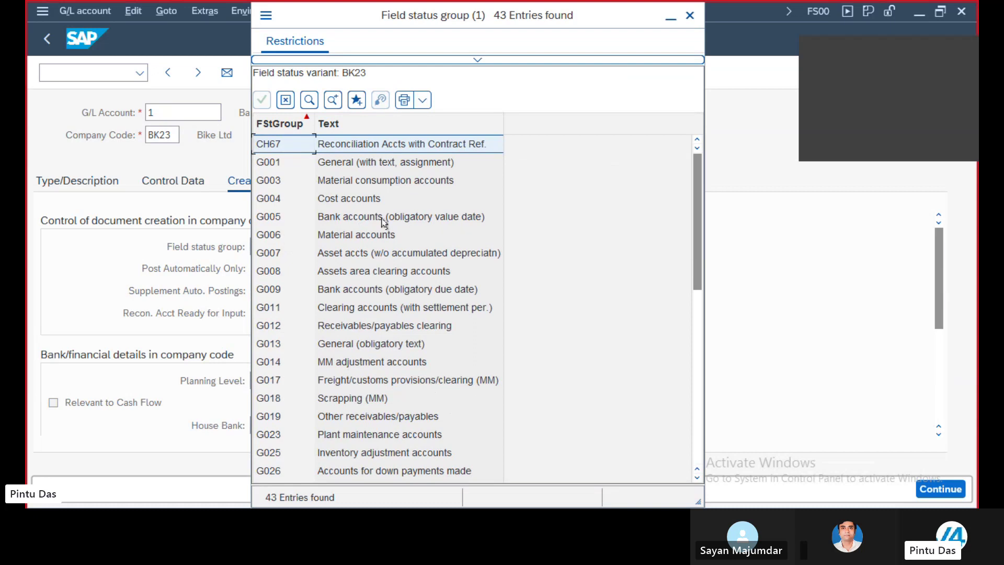
click(689, 15)
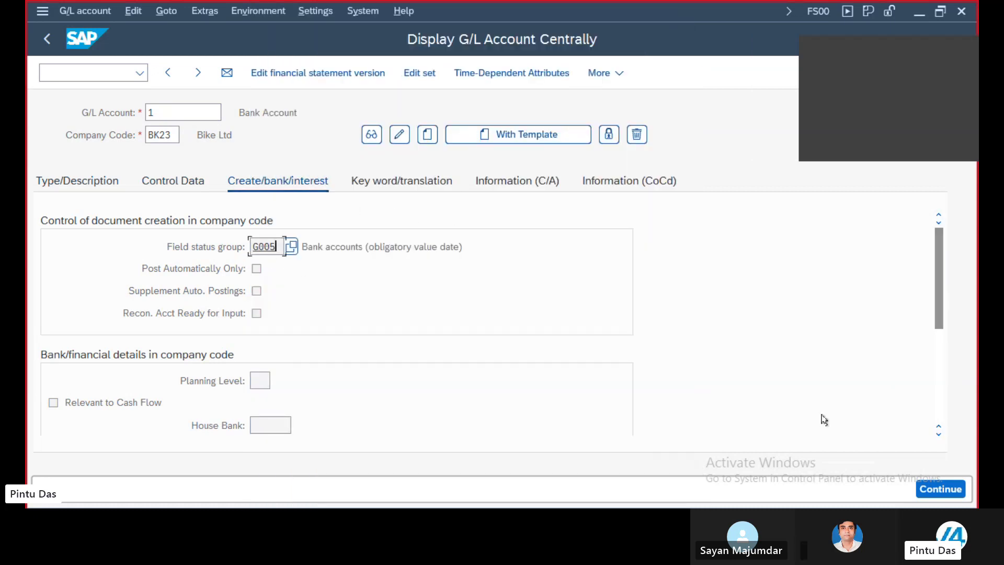
click(47, 39)
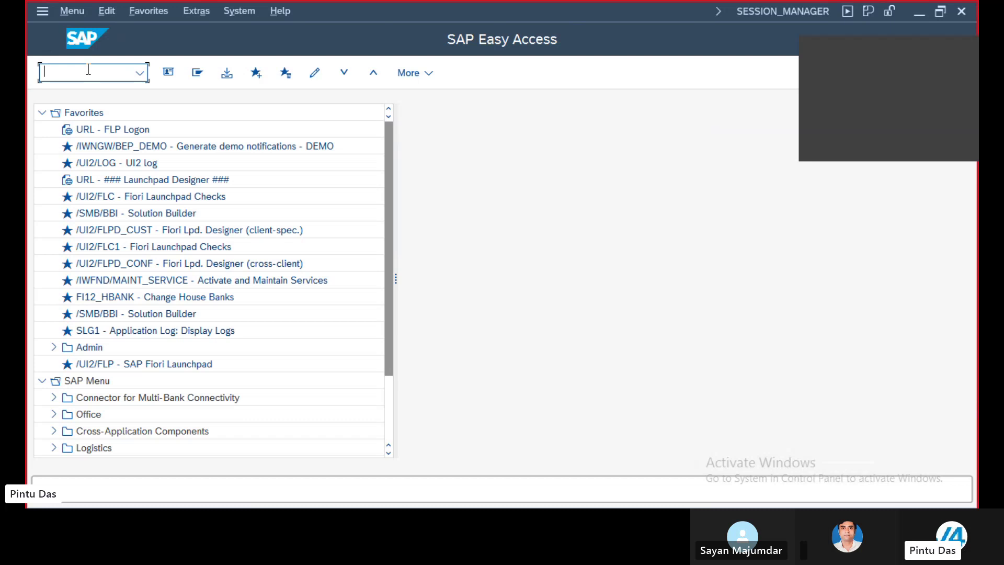
- Open FS00 again, list the existing G/L accounts in chart of accounts BK23 to check their numbering, and close the list
text(fs00)
key(Return)
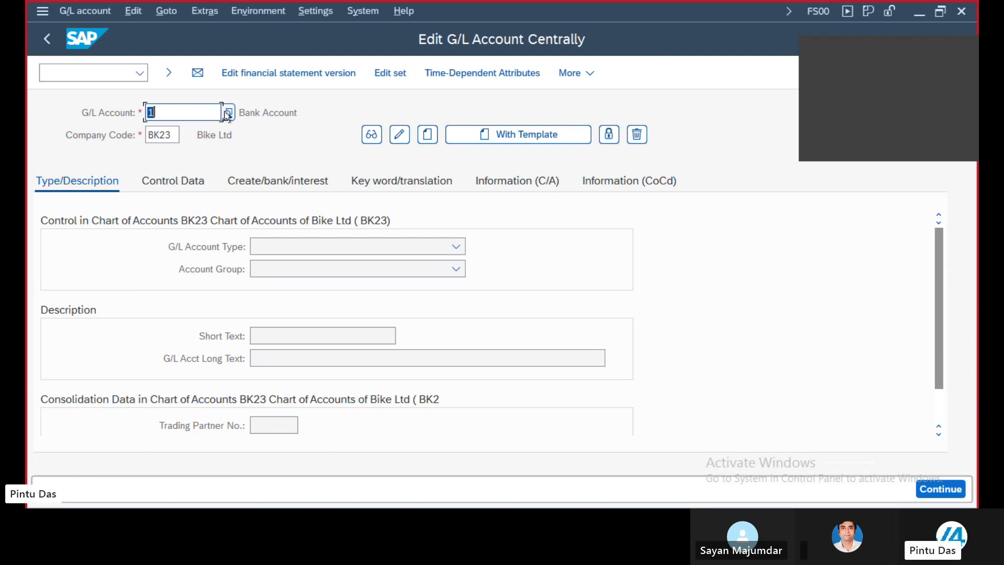
click(228, 113)
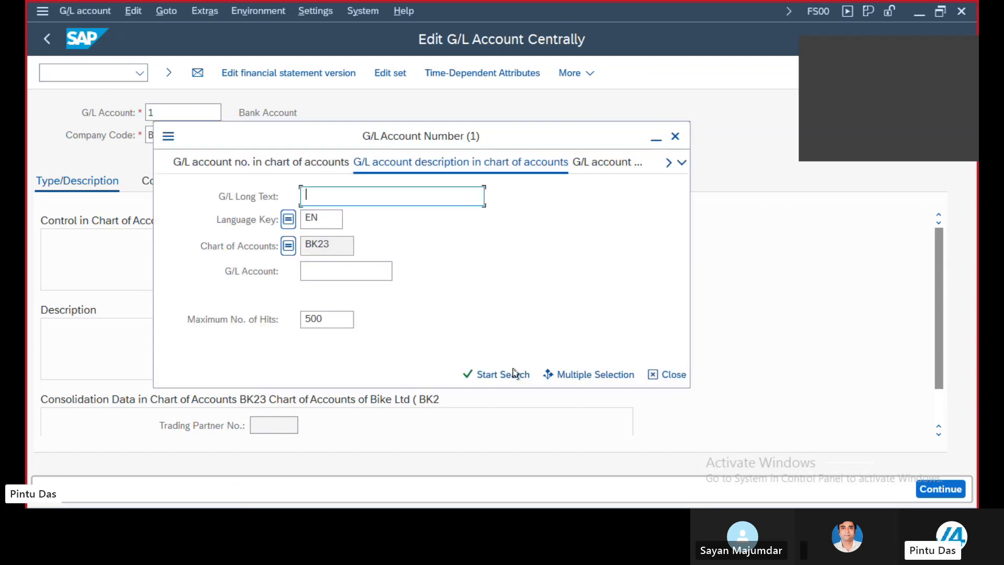
click(513, 373)
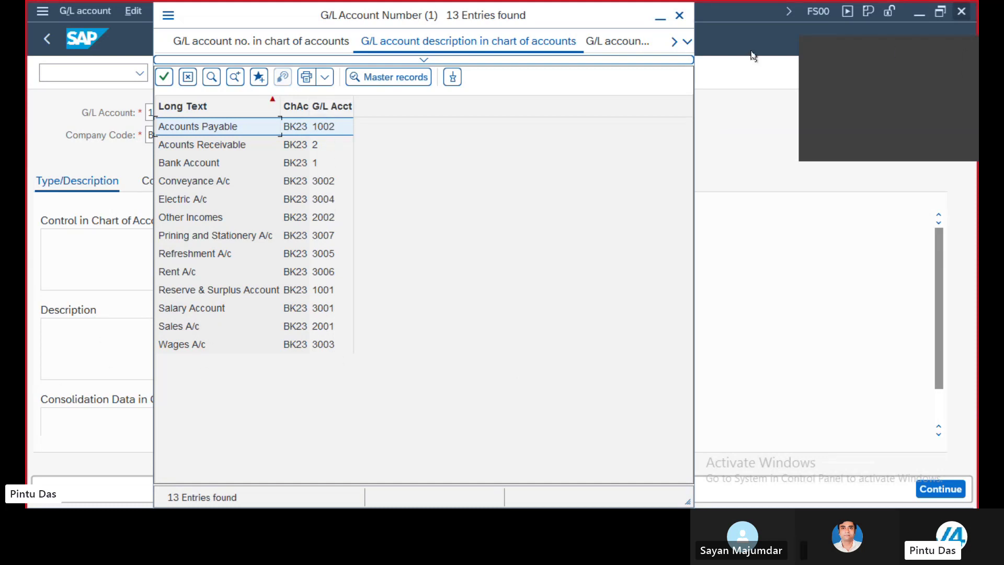
click(679, 16)
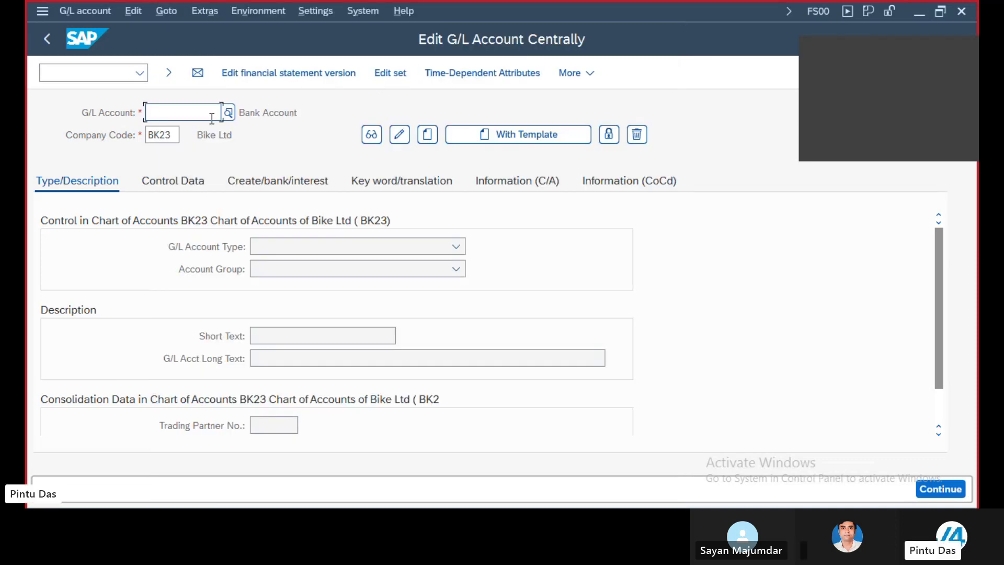
- Enter G/L account number 3008 for company code BK23 and start creating the account without a template
text(3008)
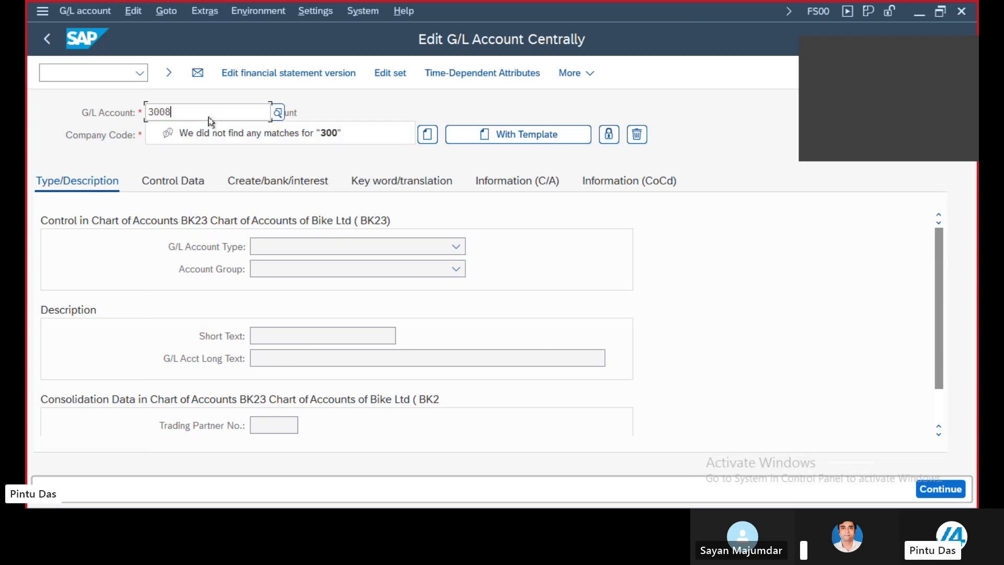
key(Return)
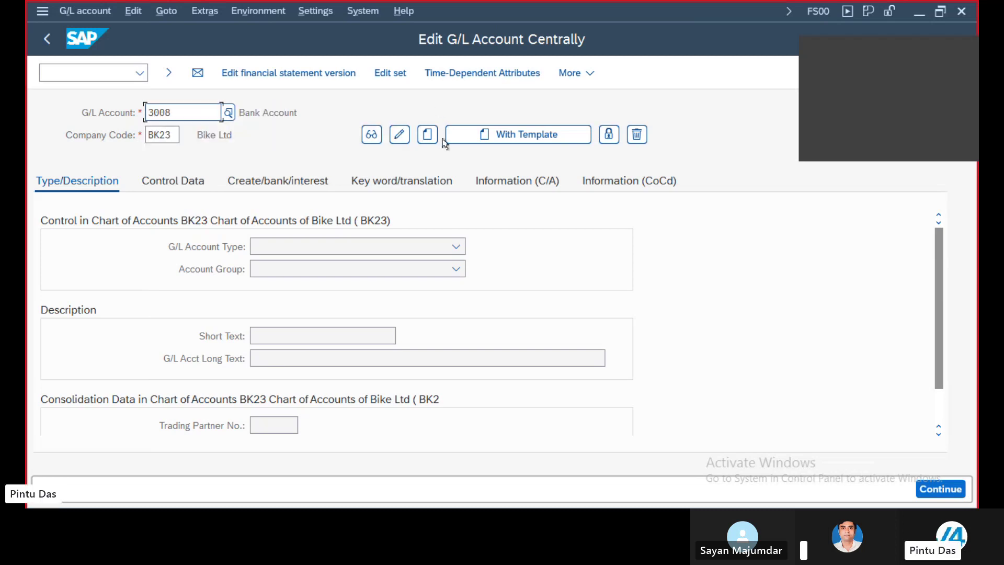
click(428, 135)
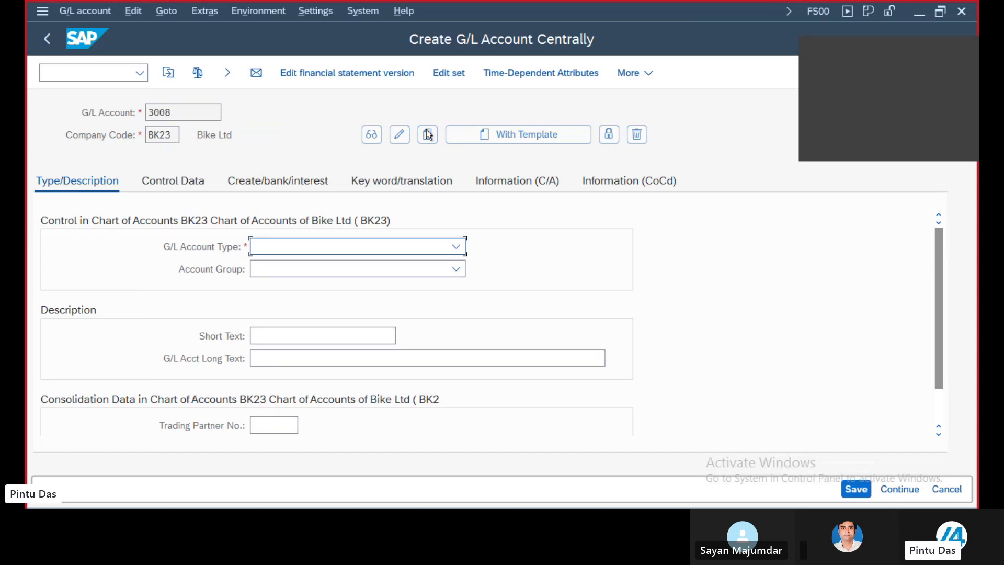
- Set the G/L account type to P Primary Costs or Revenue and the account group to EX01 Expenses
click(455, 247)
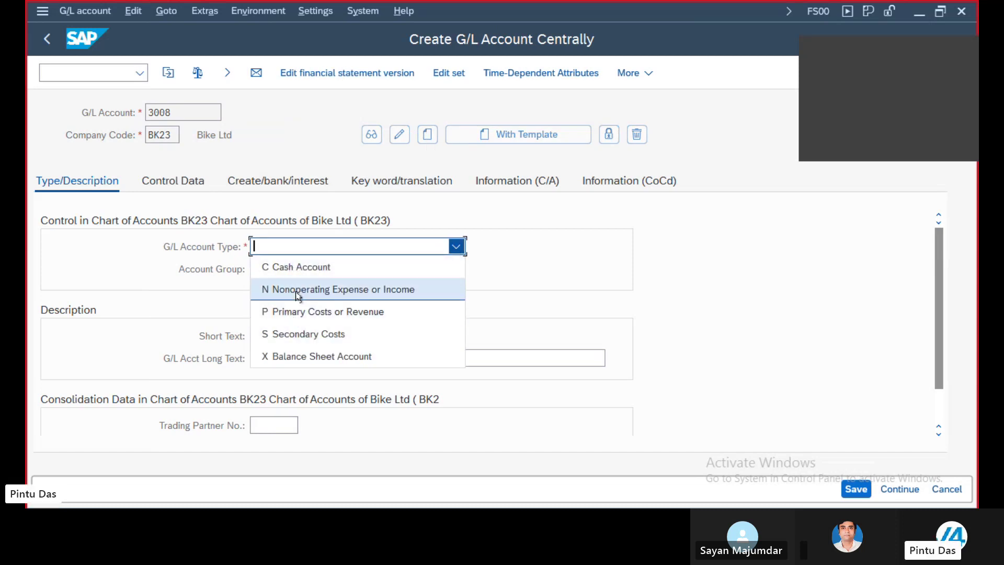
click(295, 312)
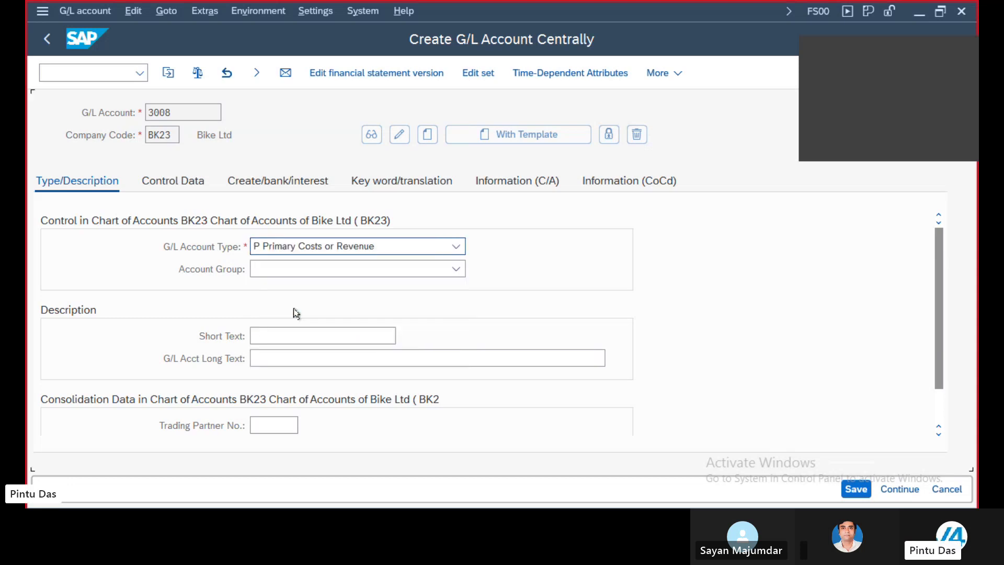
click(456, 269)
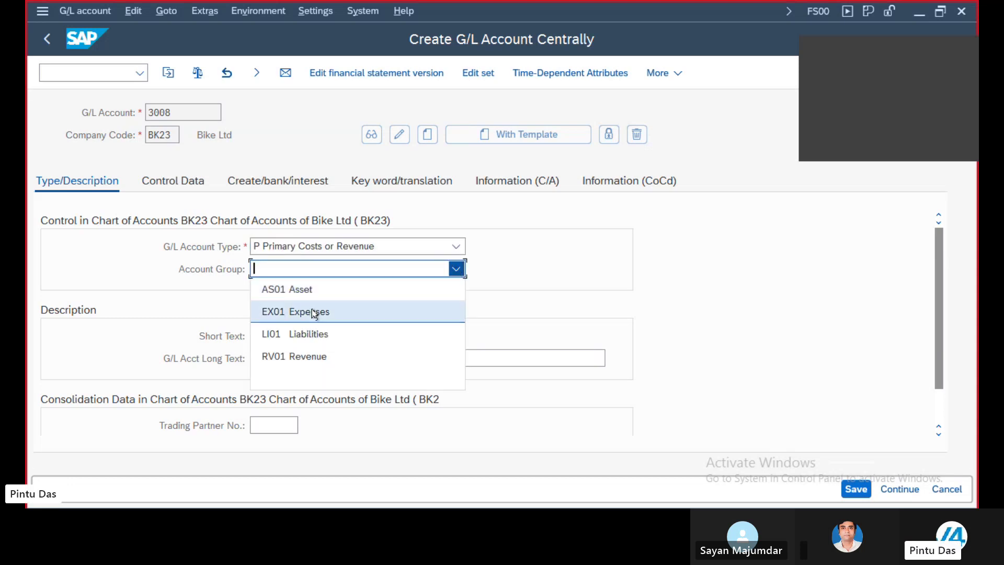
click(312, 312)
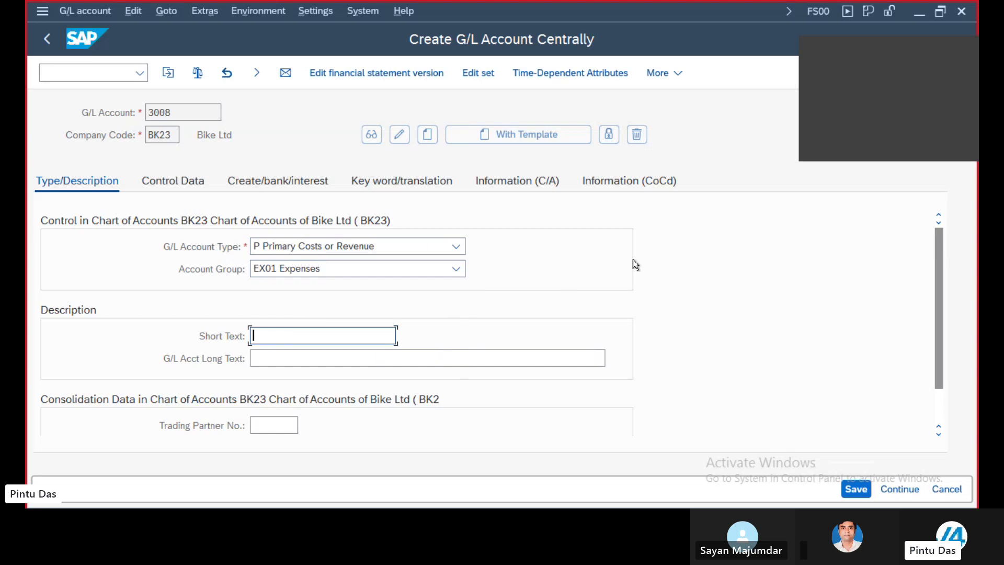
- Enter the short text Purchase A/c and the long text Purchase Account for G/L account 3008
text(Purch)
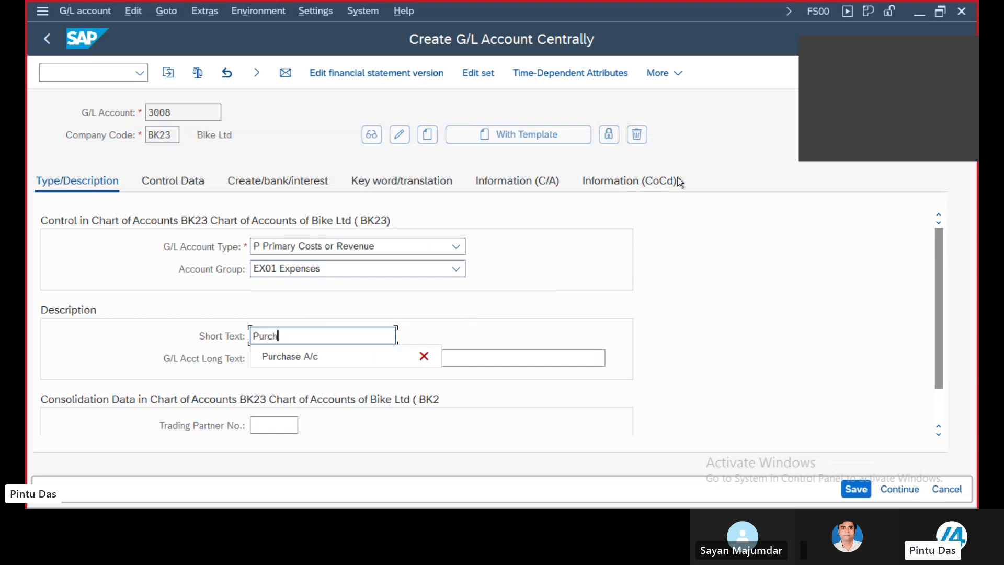
click(304, 357)
click(304, 359)
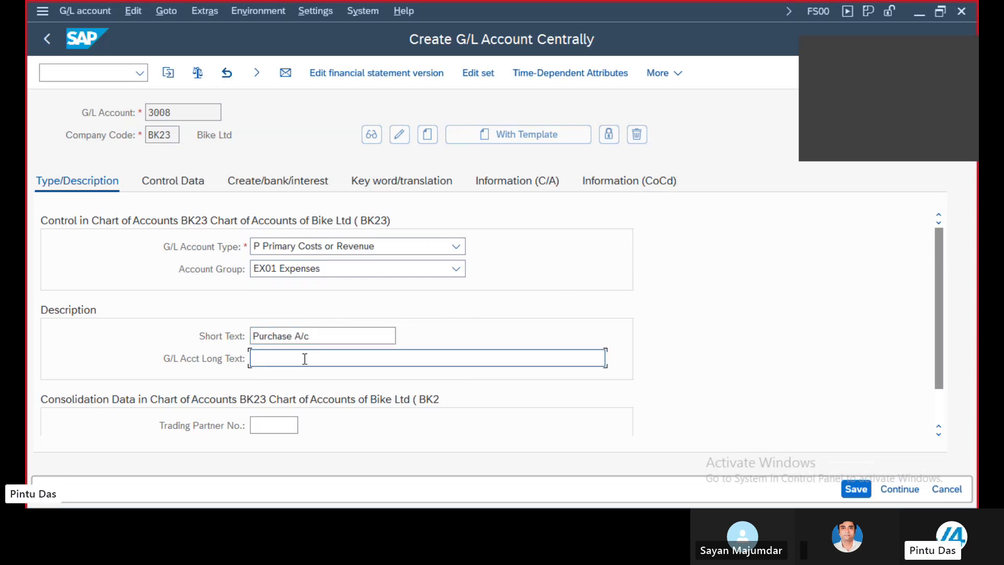
text(Pur)
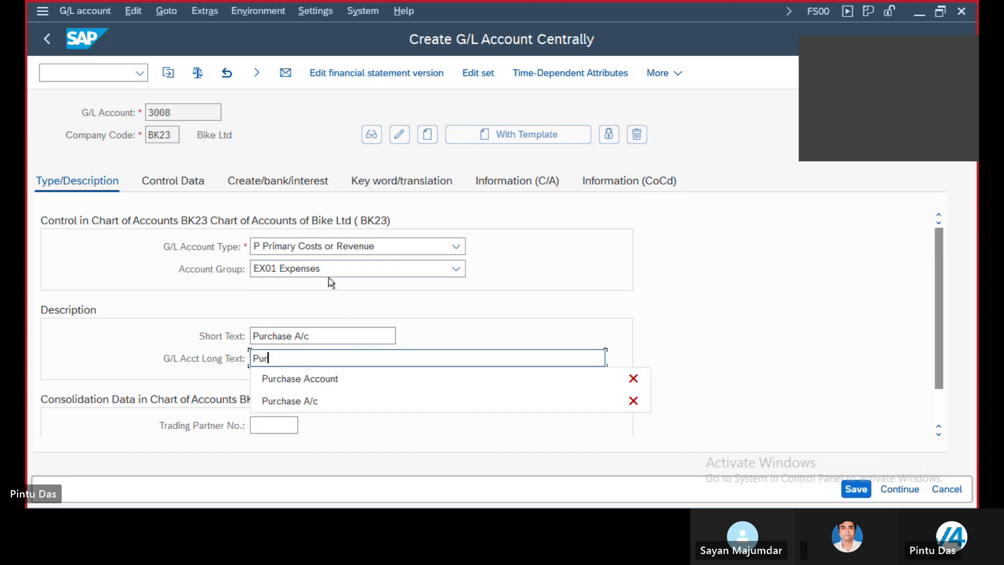
click(321, 380)
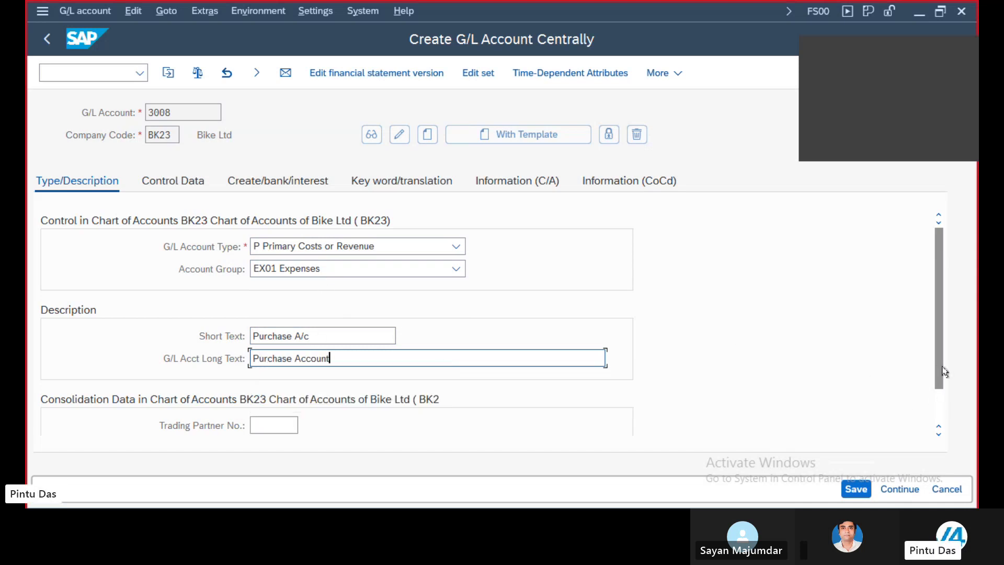
scroll(936, 374, down, 2)
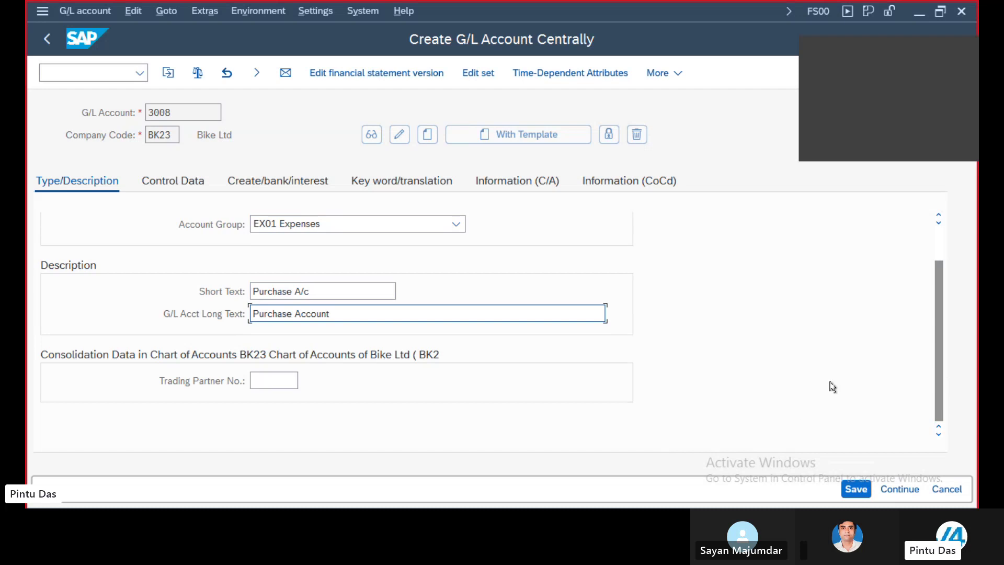
scroll(832, 387, up, 2)
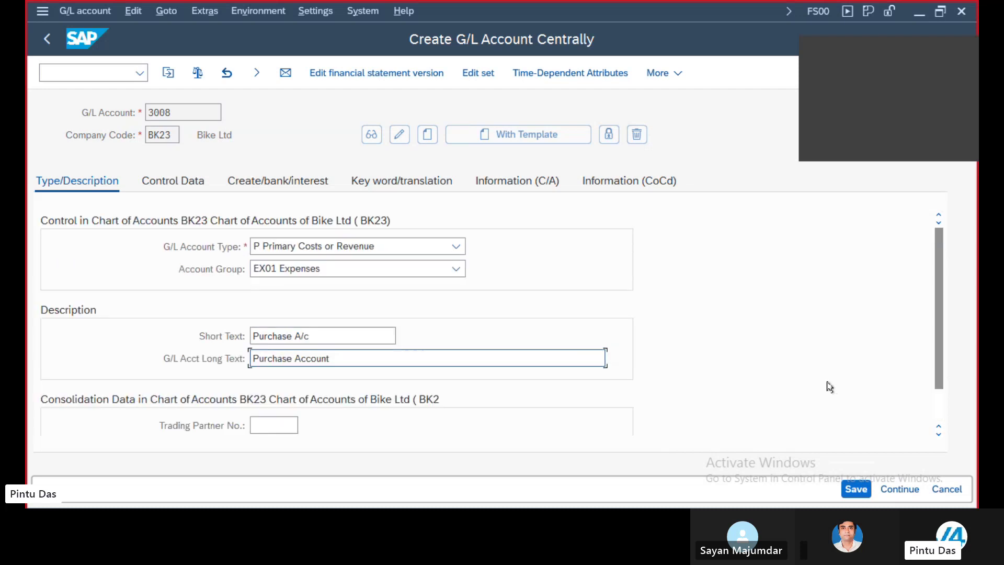
- In the account's control data, set the sort key to 001 Posting date and enable Open Item Management
click(185, 183)
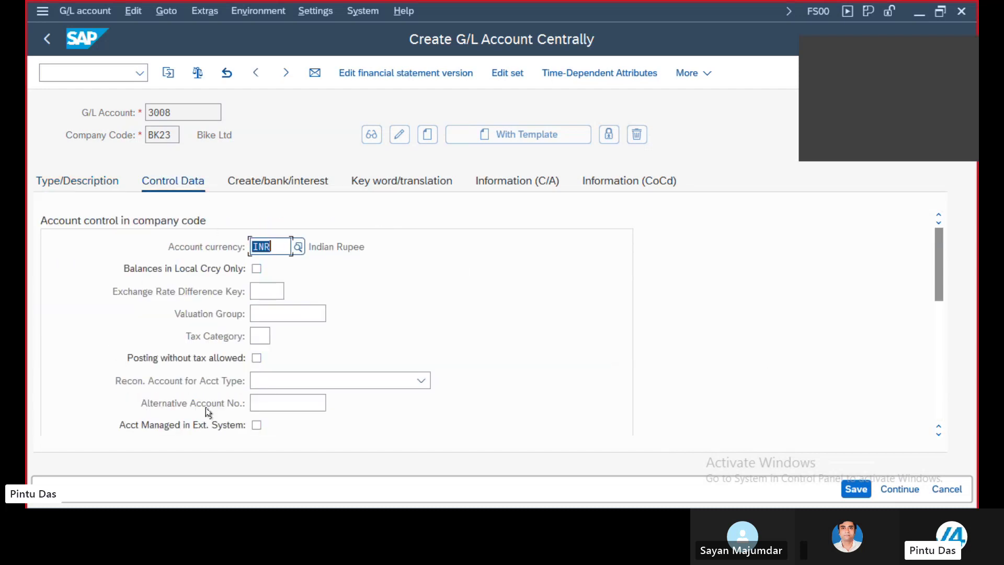
scroll(660, 372, down, 5)
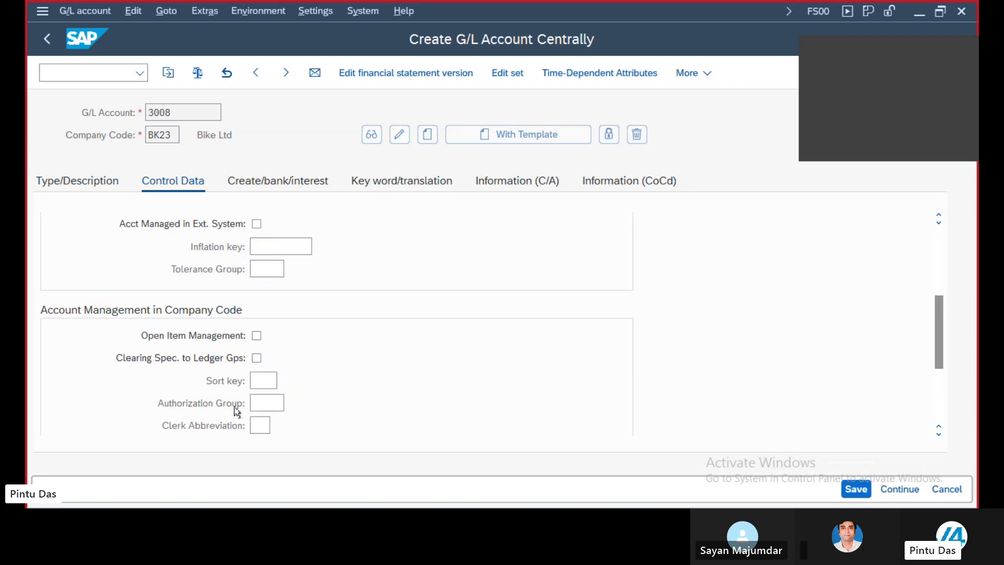
click(266, 387)
click(283, 382)
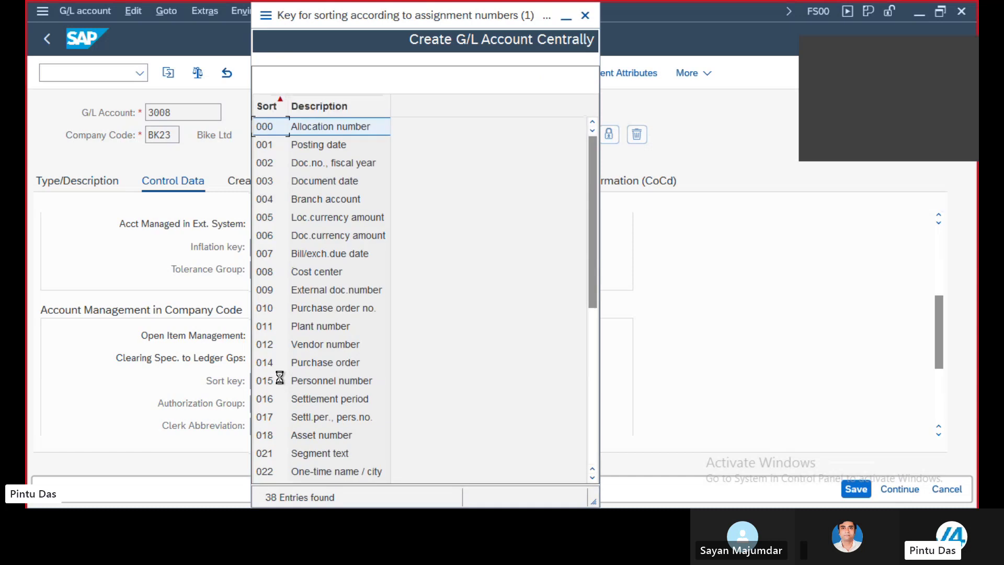
double_click(309, 147)
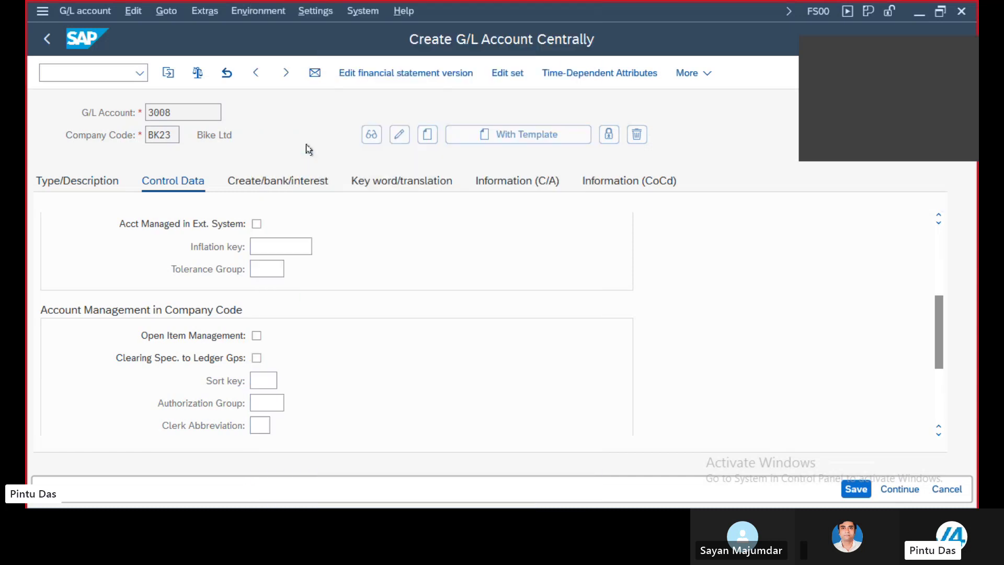
click(259, 336)
- Set the cost element category to 01 Primary costs/cost-reducing revenues in the controlling area settings
scroll(937, 340, down, 3)
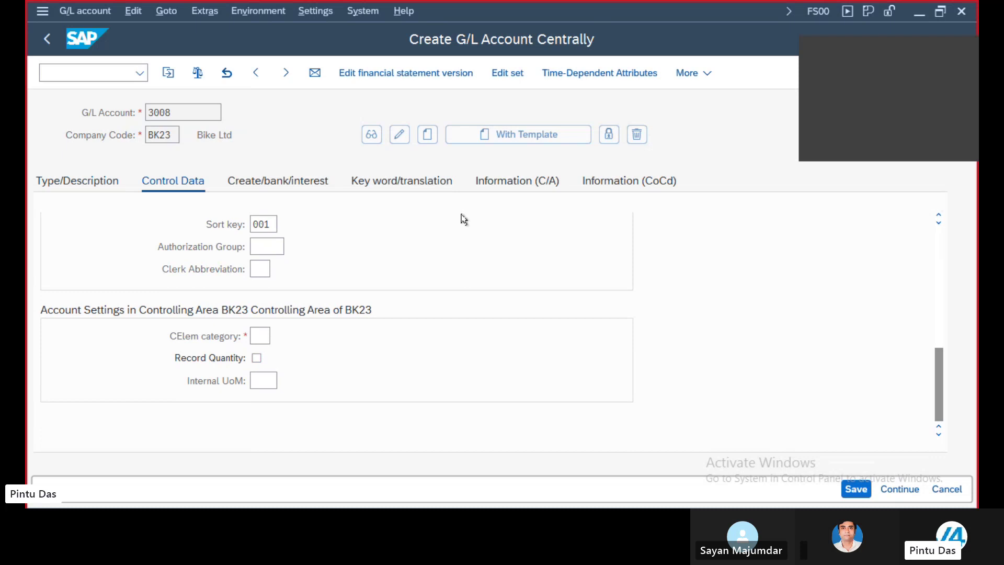
click(259, 329)
click(272, 338)
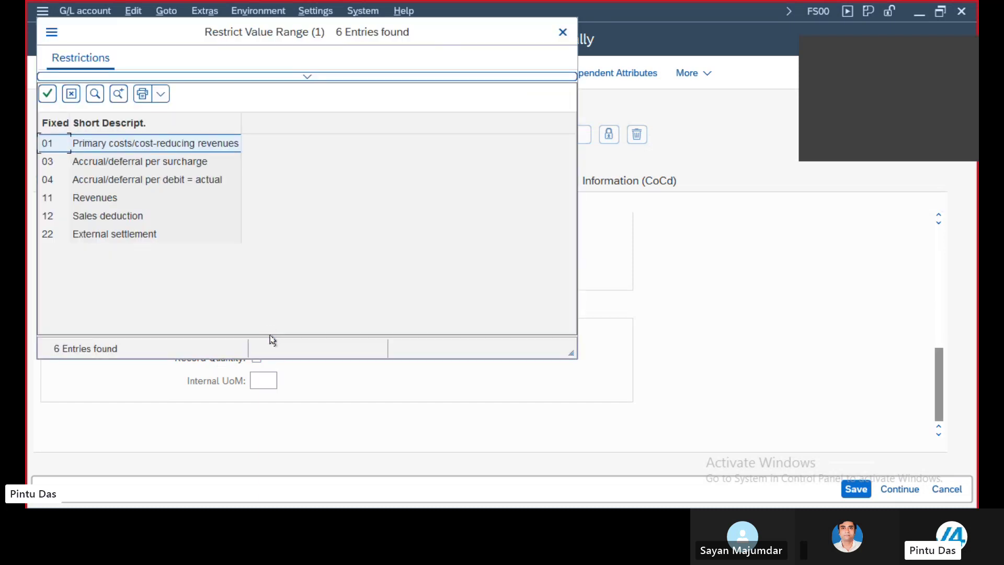
double_click(189, 145)
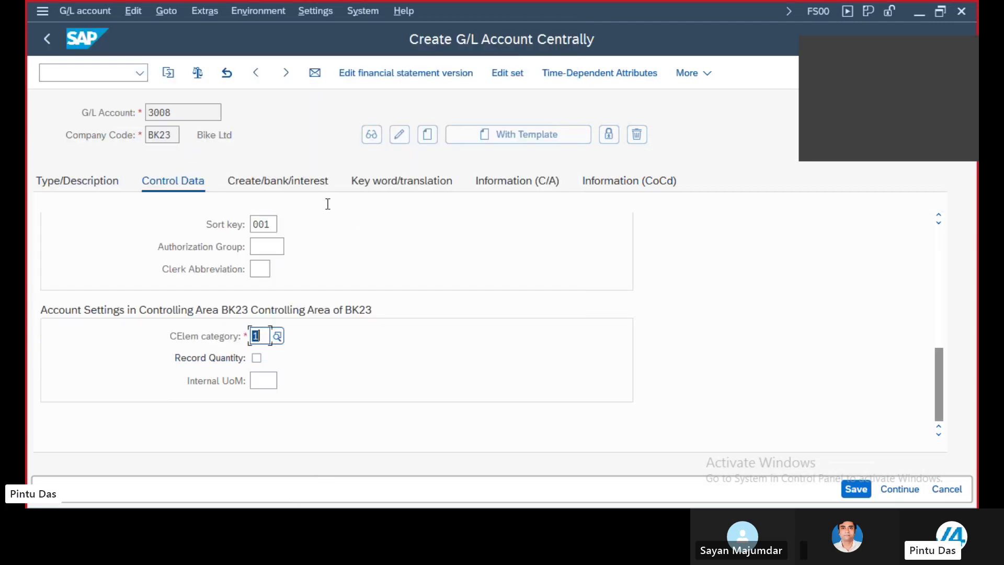
- Set the account's field status group to G004 Cost accounts and try to save the account
click(287, 183)
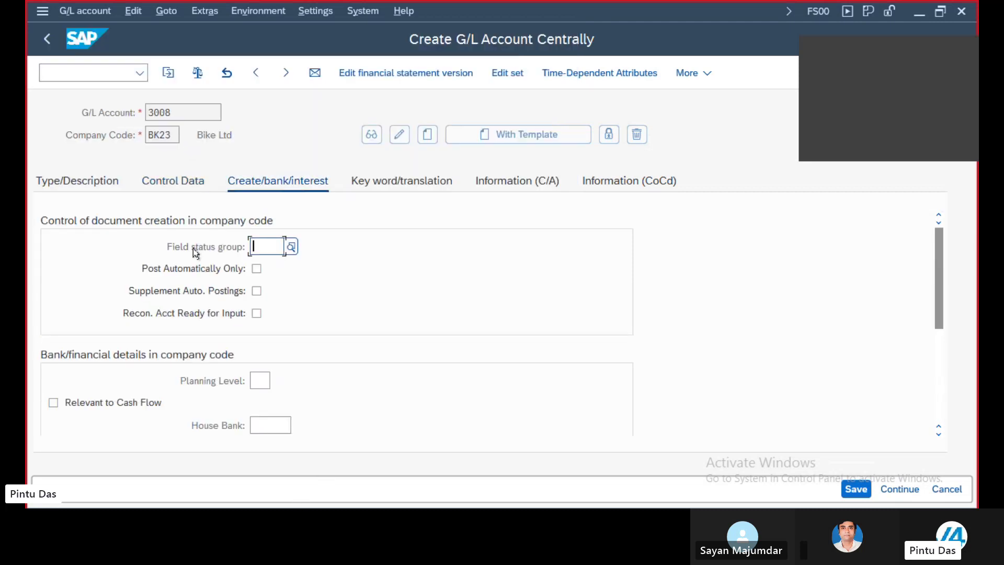
click(290, 247)
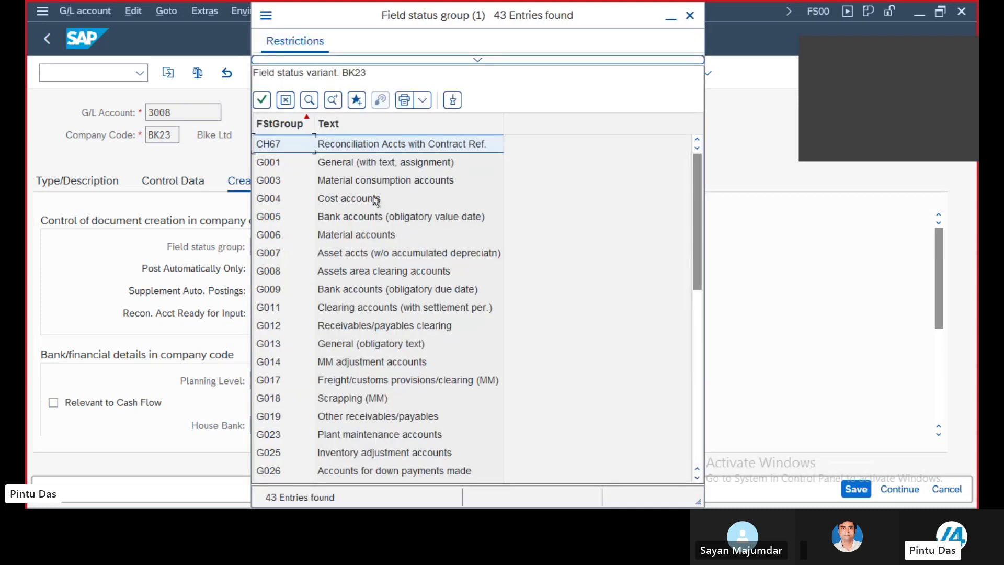
double_click(358, 199)
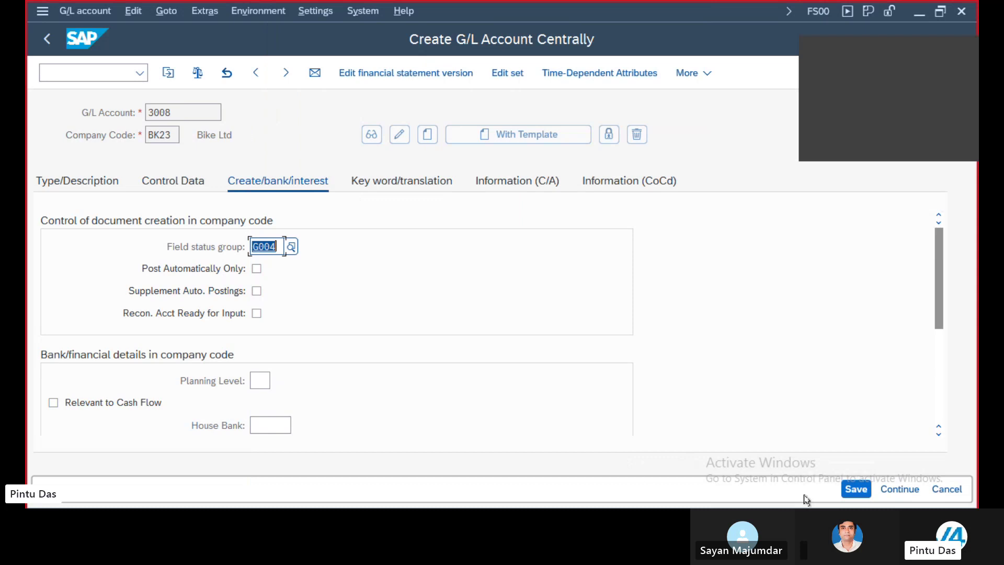
click(847, 487)
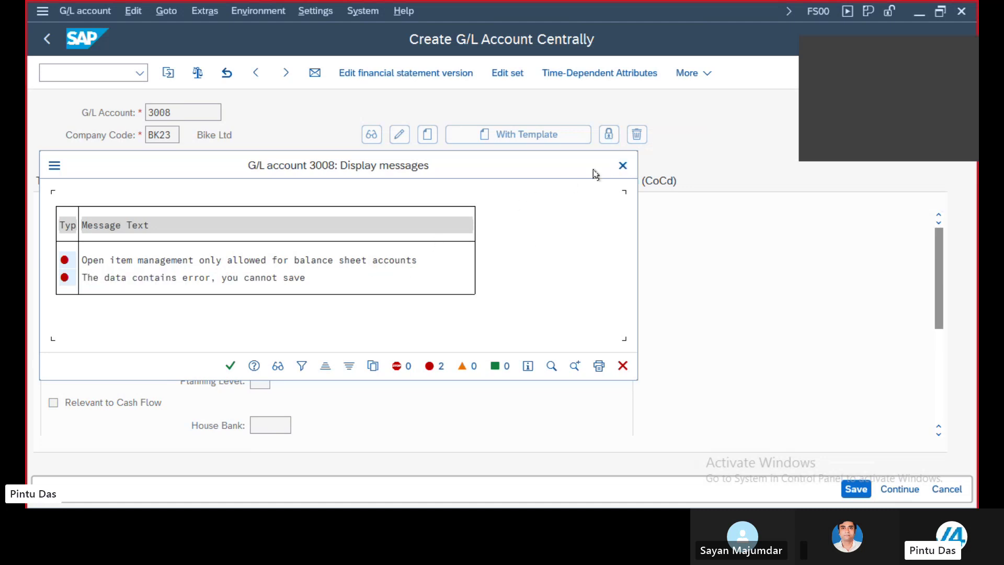
click(622, 166)
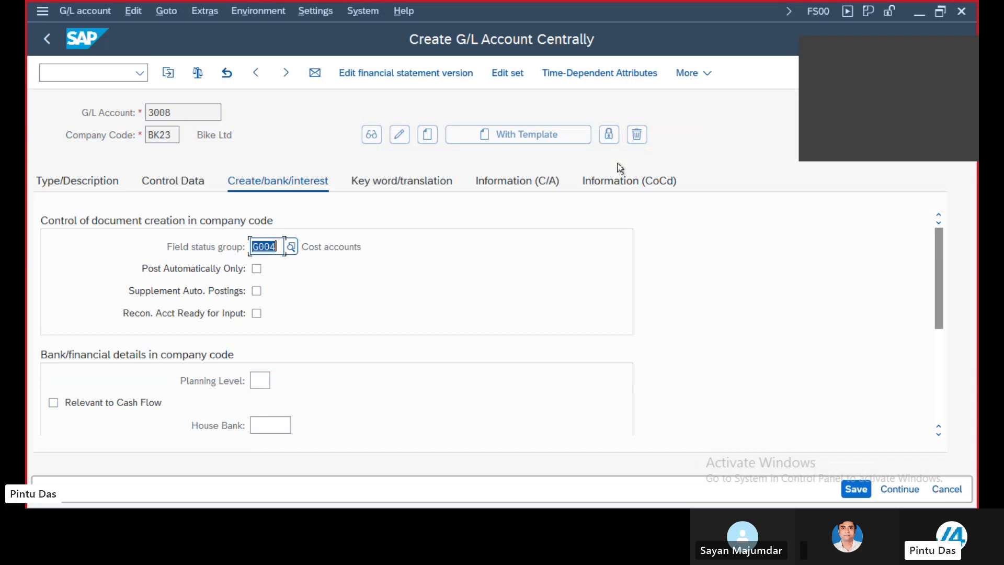
- Disable Open Item Management in the control data of account 3008 and save the account
click(189, 183)
scroll(528, 350, down, 3)
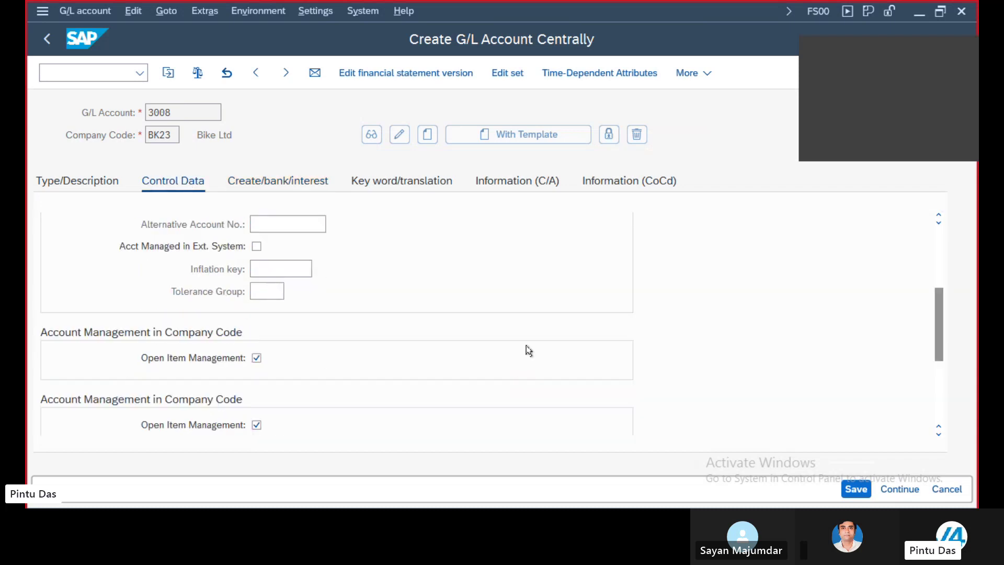
click(257, 291)
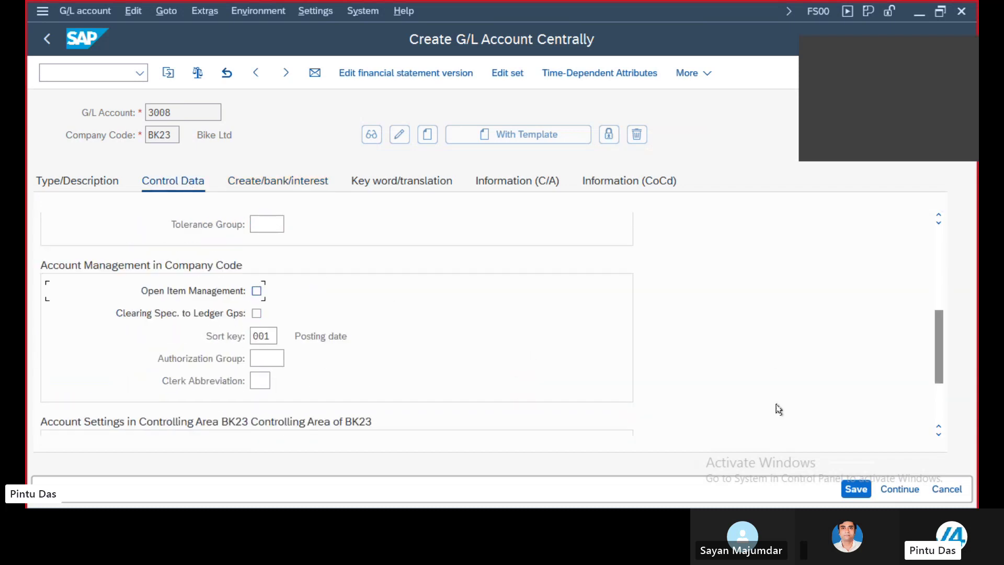
click(856, 488)
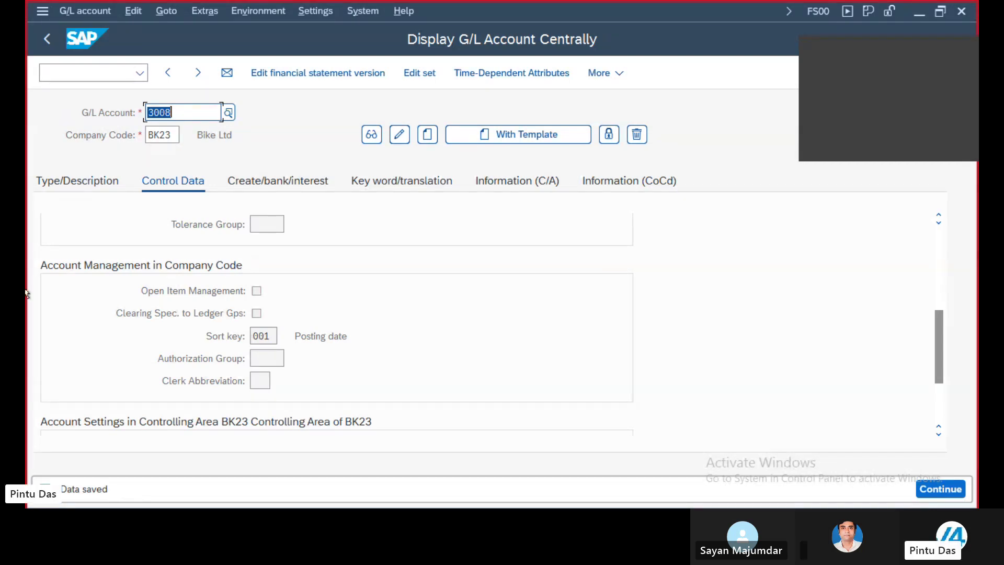
- Switch to transaction F-02 for entering a G/L account posting
click(100, 70)
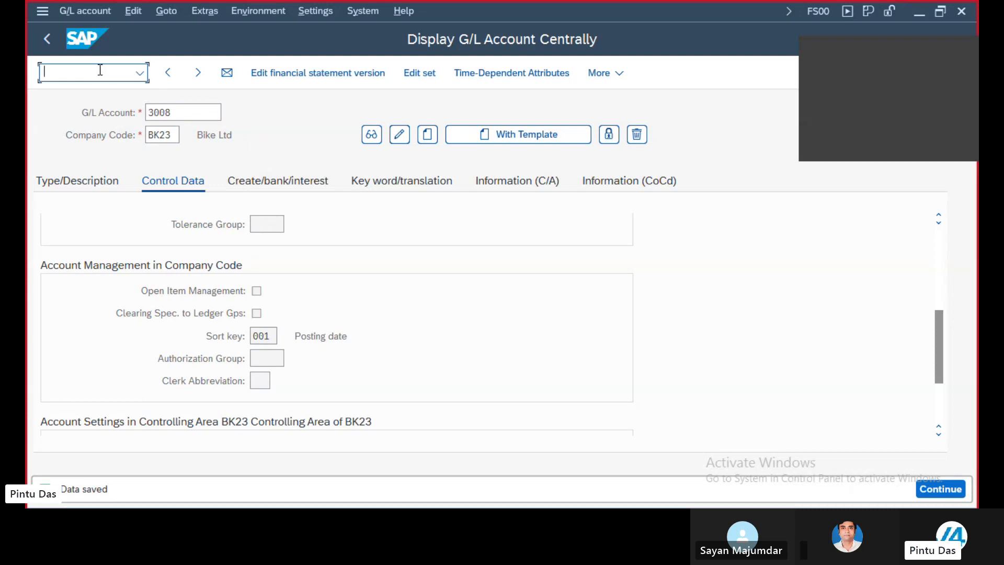
text(/nf-02)
key(Return)
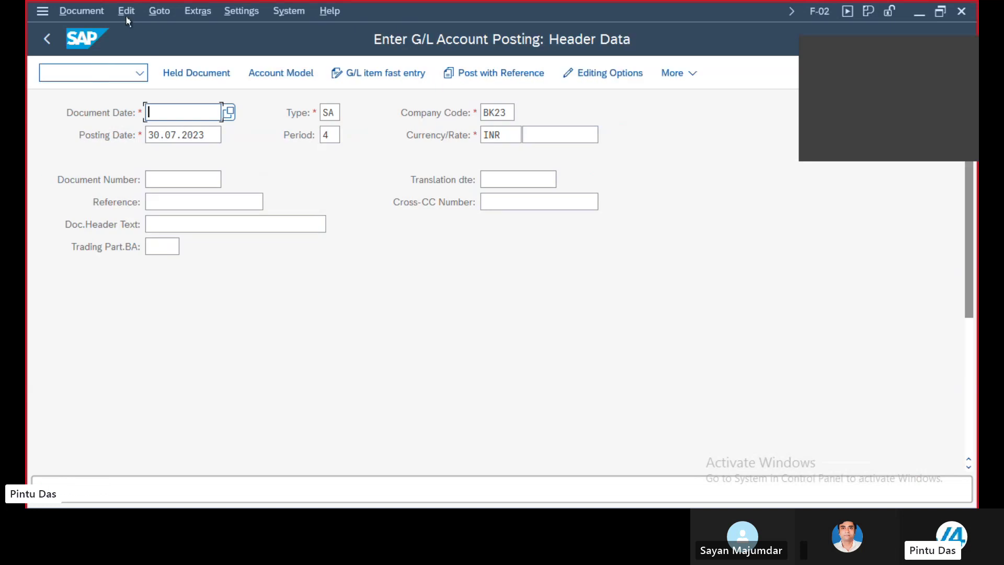
- Examine the available posting keys for the first line item with their account types and debit/credit indicators, and close the list
scroll(476, 318, down, 5)
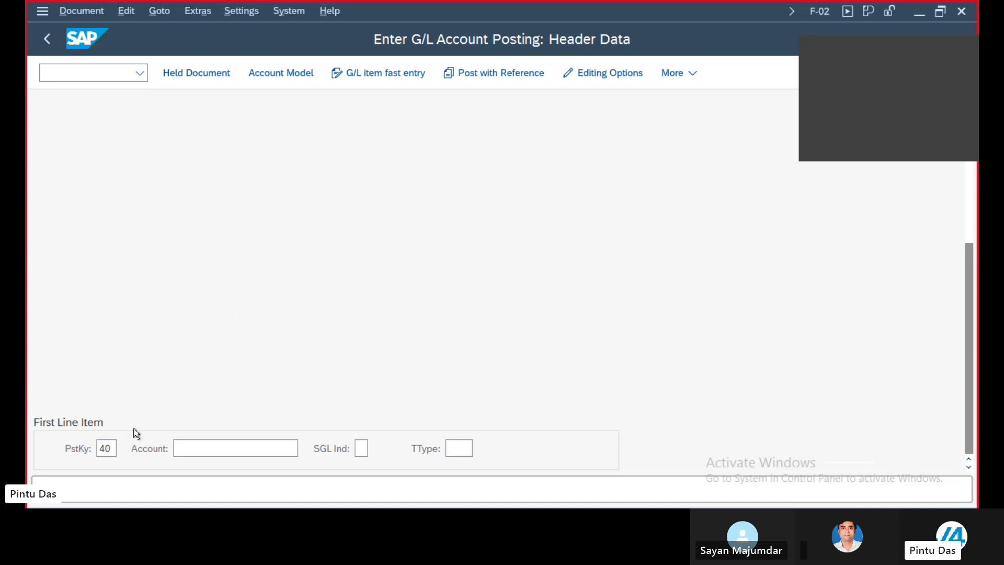
click(109, 449)
click(124, 449)
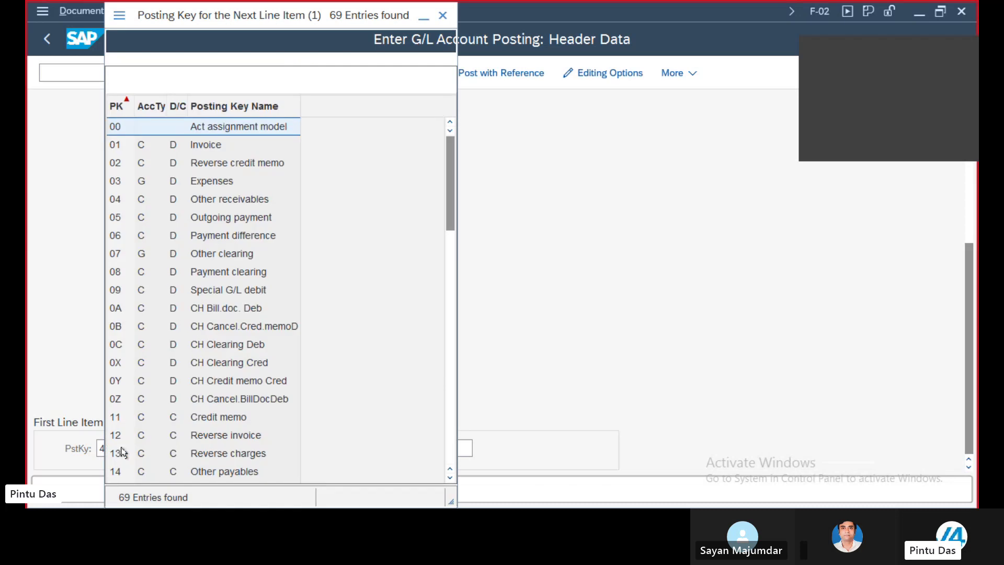
scroll(197, 330, down, 6)
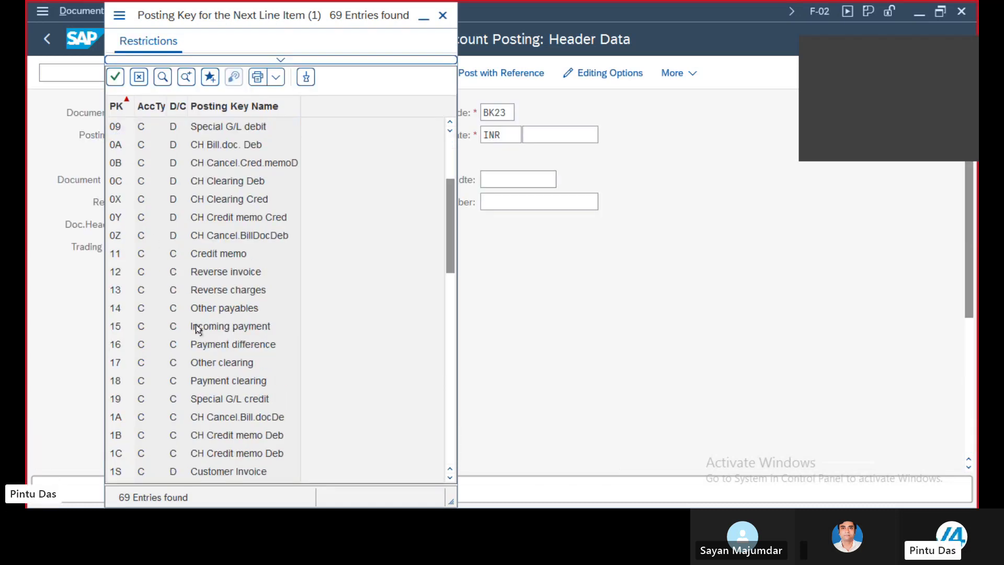
scroll(197, 330, down, 4)
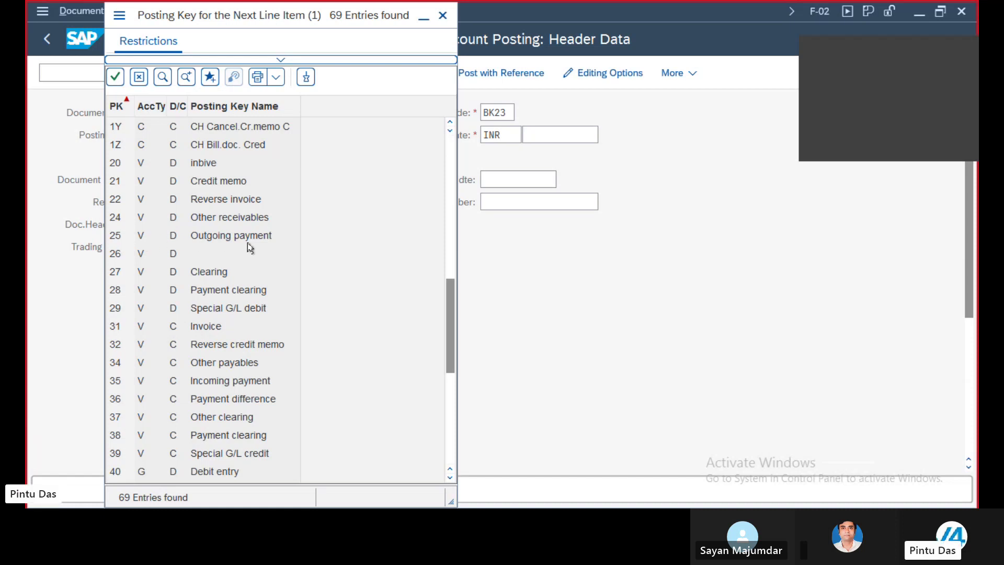
scroll(233, 332, down, 4)
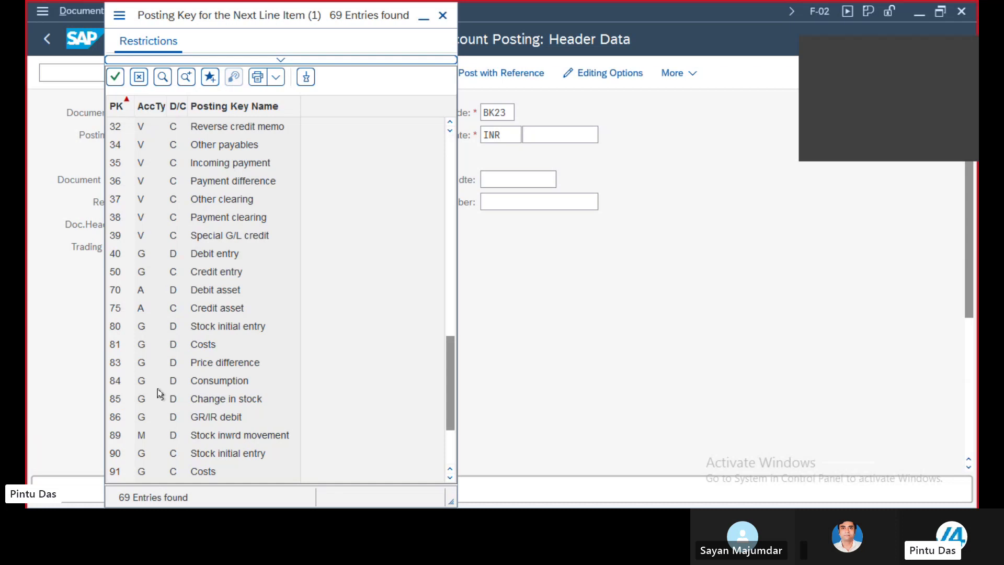
scroll(159, 395, down, 2)
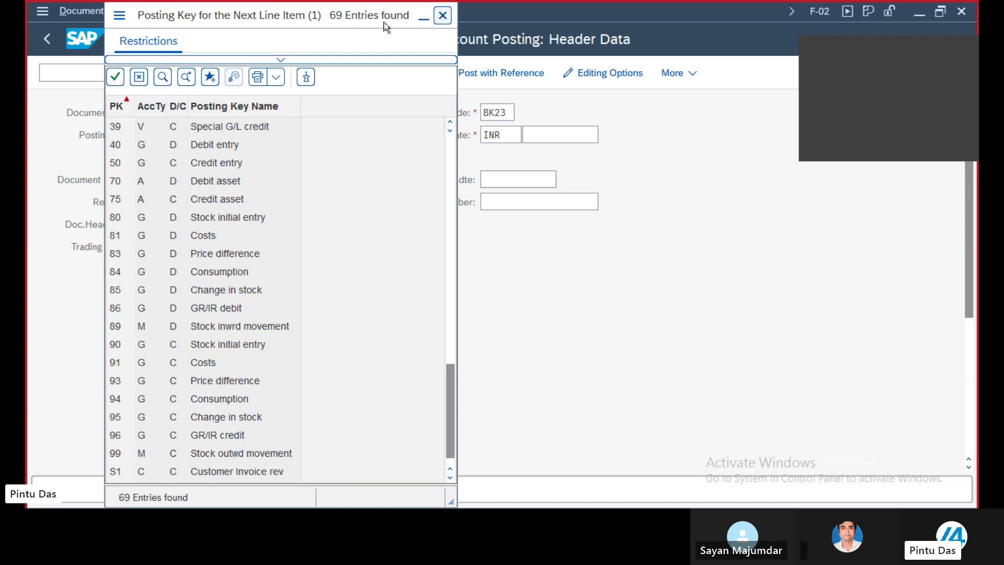
scroll(296, 289, up, 13)
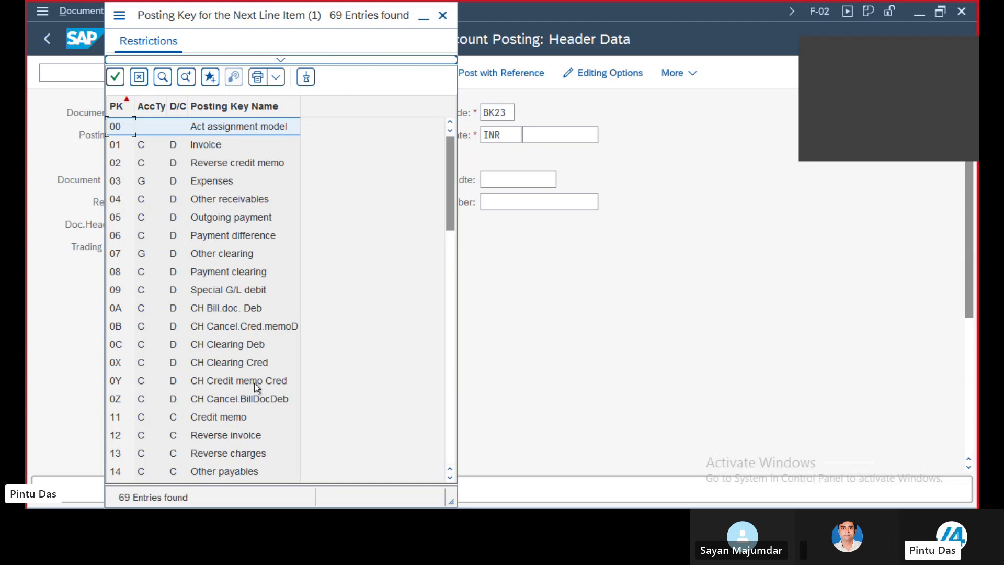
click(443, 15)
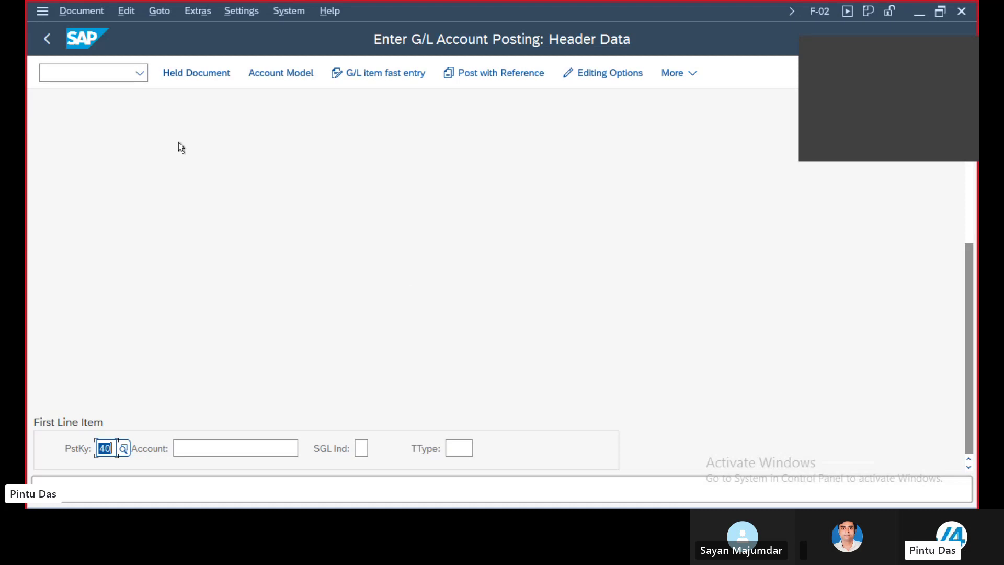
- Switch to transaction SPRO and display the SAP Reference IMG
click(83, 76)
text(/nspro)
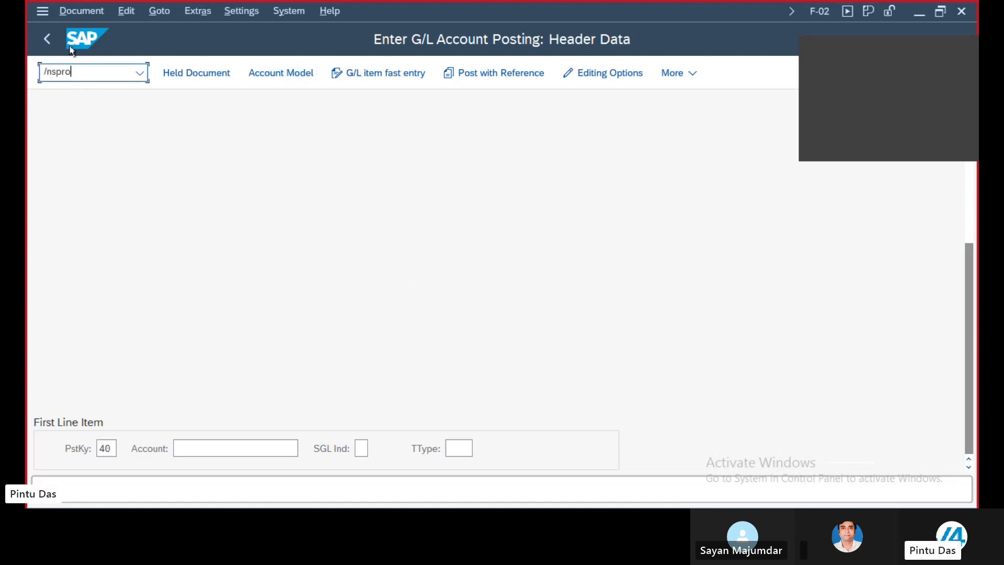
key(Return)
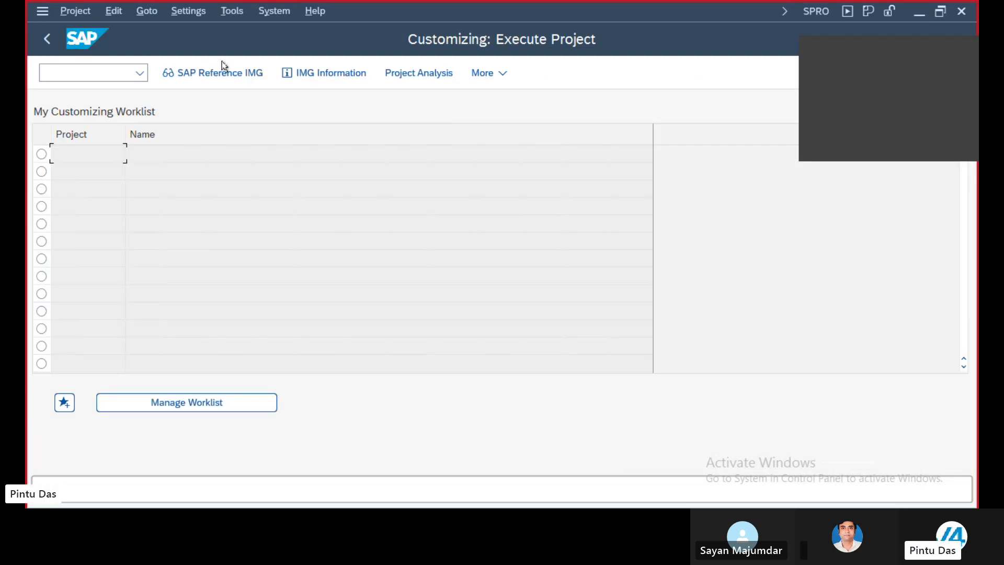
click(213, 72)
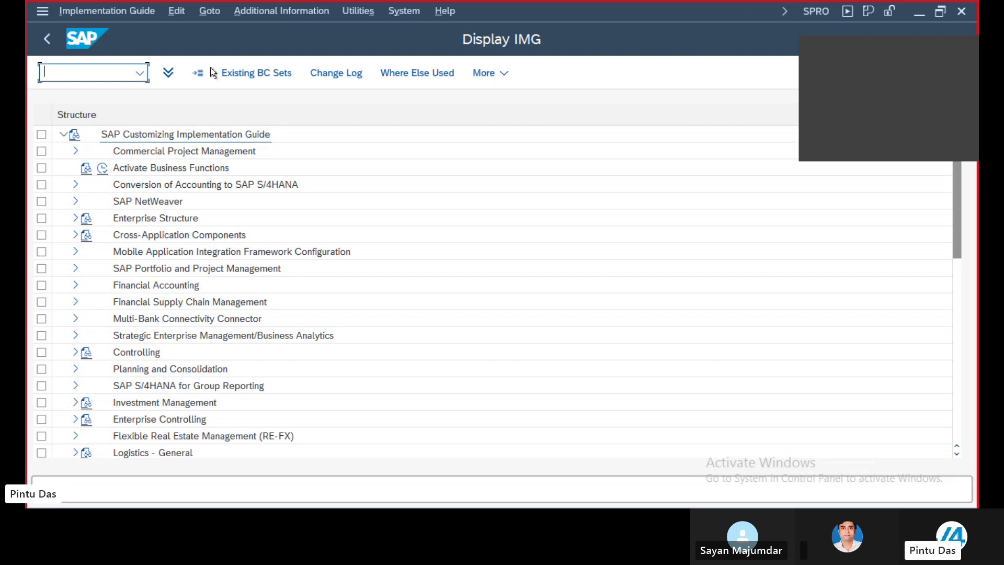
mouse_move(211, 2)
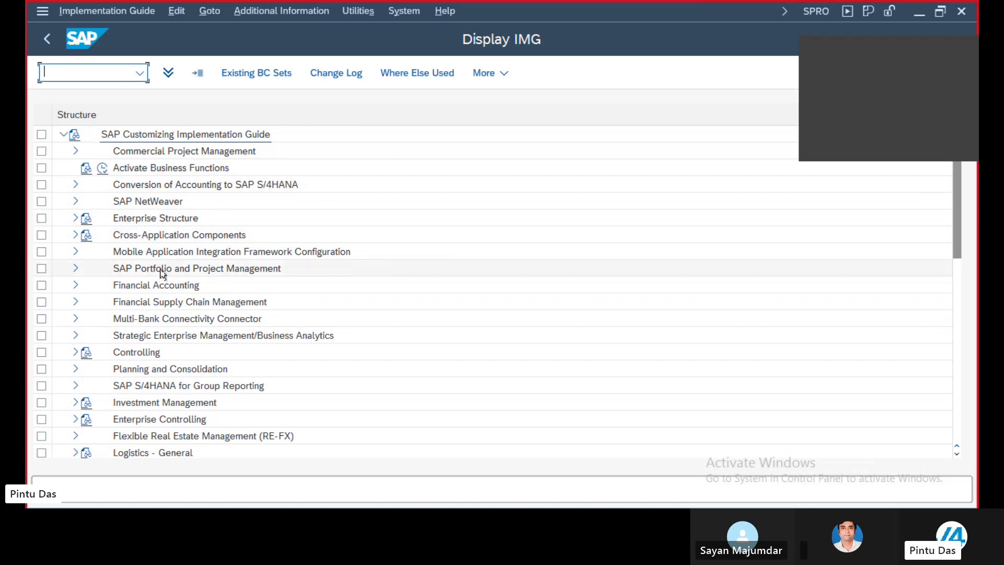
- Open Define Account Groups with Screen Layout (Vendors) under Financial Accounting, Accounts Receivable and Accounts Payable, Vendor Accounts, Master Data, Preparations for Creating Vendor Master Data
click(75, 286)
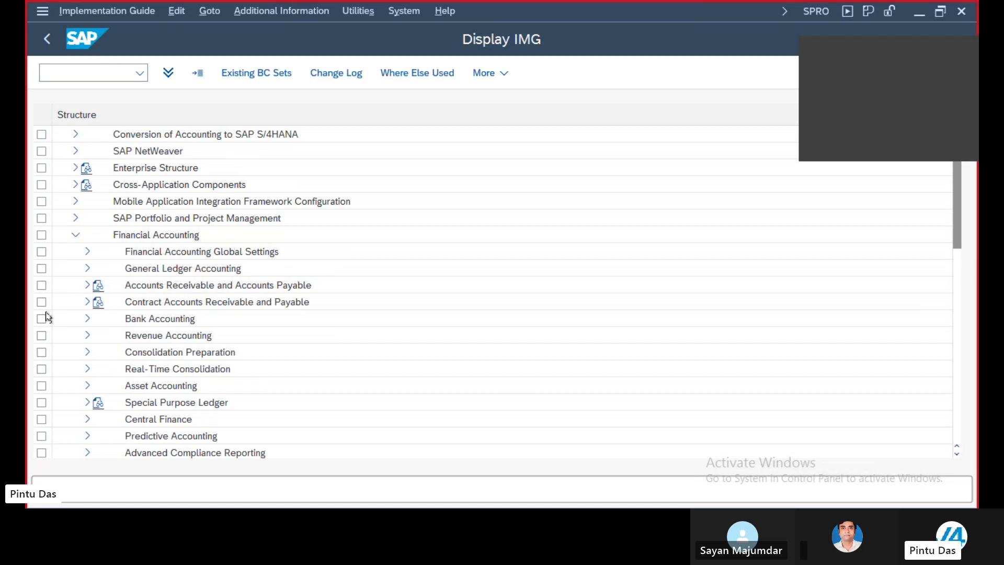
click(87, 285)
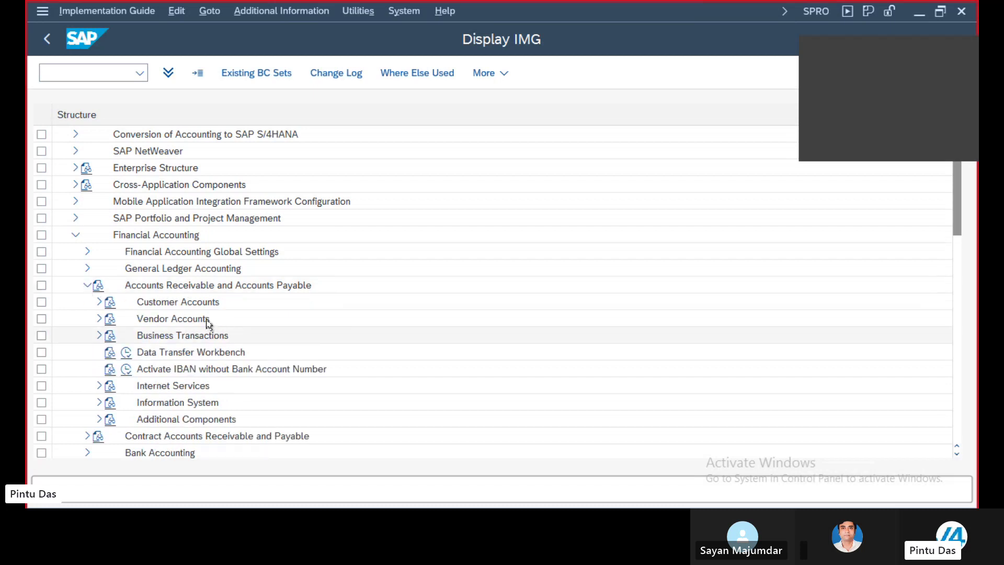
click(99, 320)
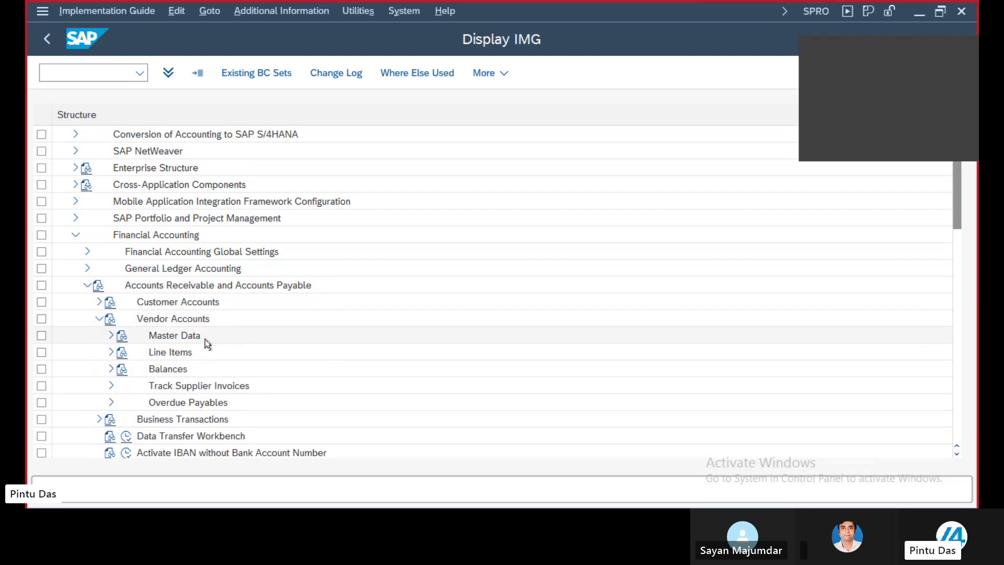
click(110, 336)
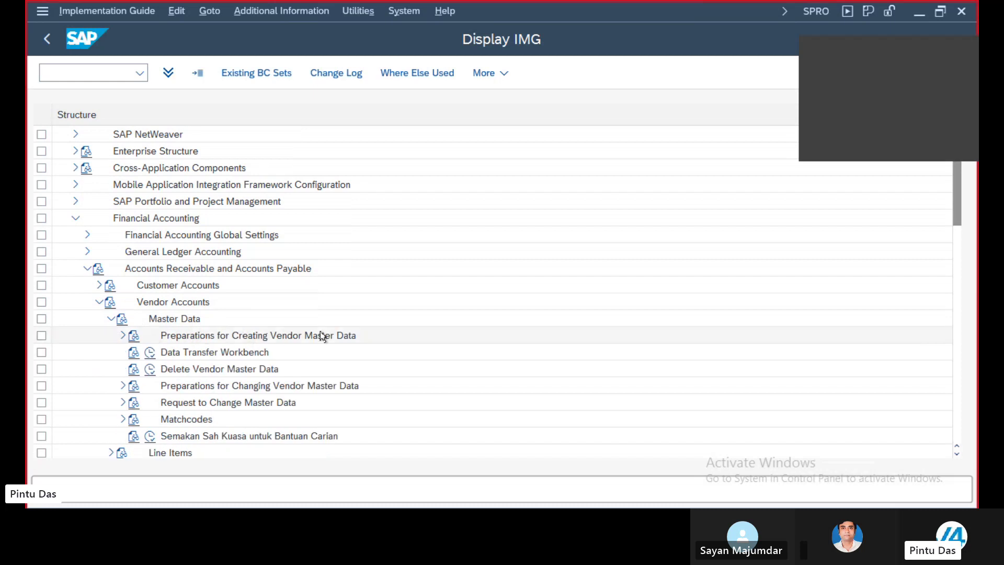
click(122, 336)
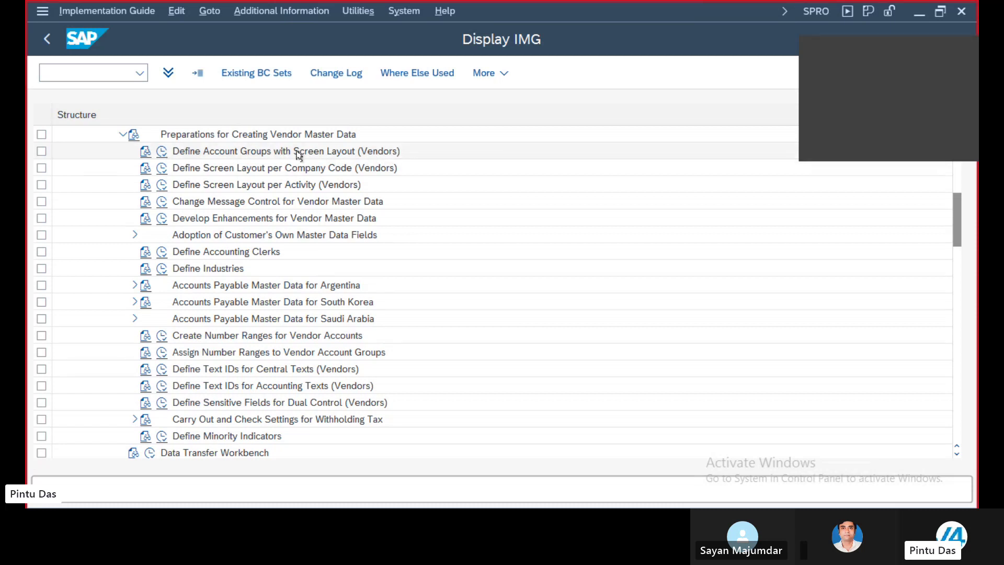
click(159, 155)
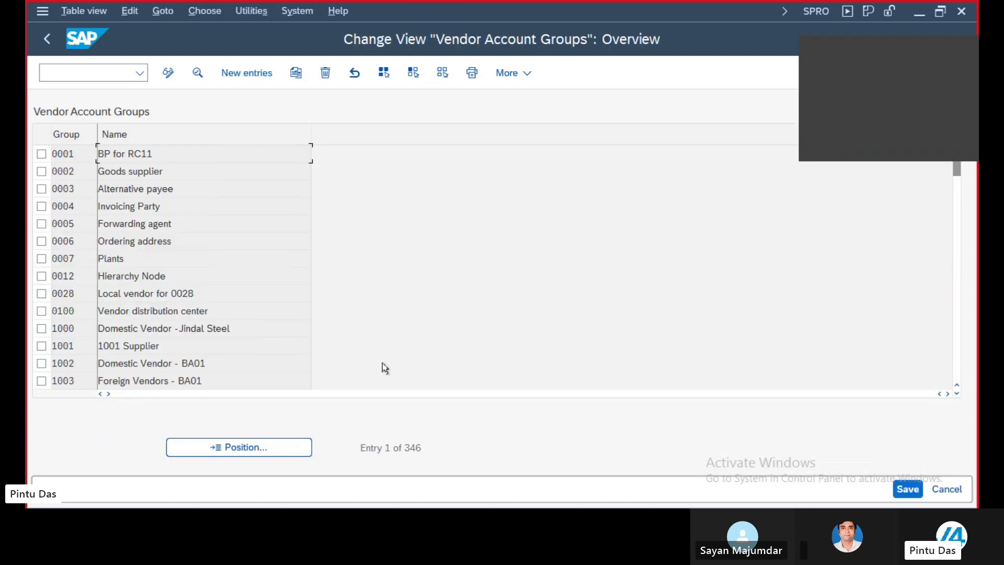
click(41, 154)
click(292, 73)
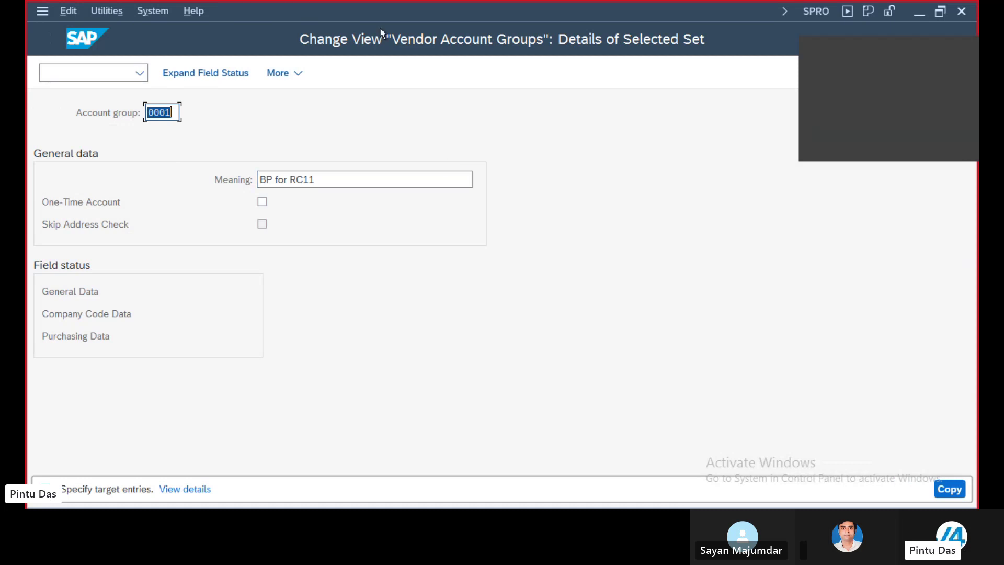
click(283, 73)
click(306, 98)
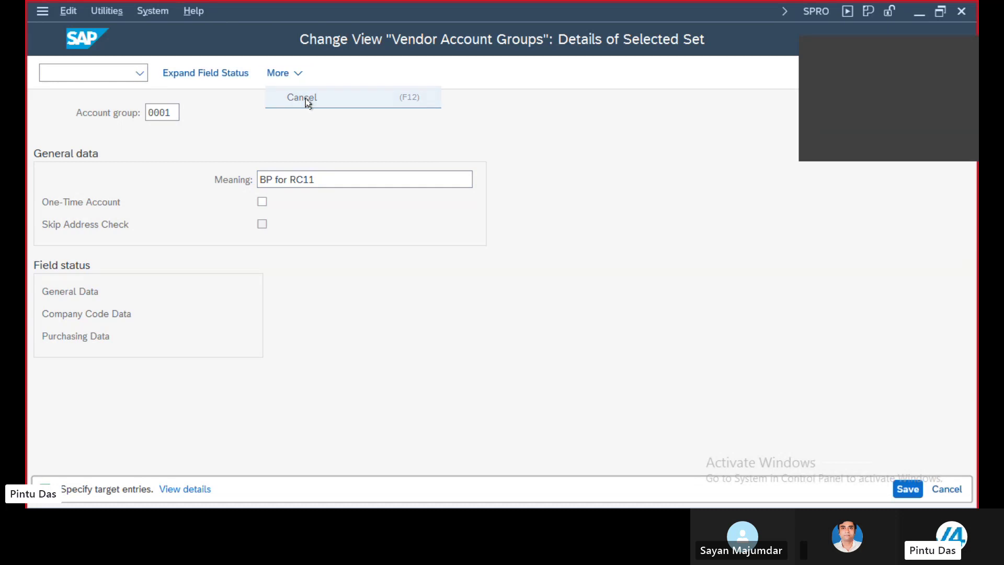
- Start a new vendor account group 5001 and fill its meaning with the suggested text Domestic Vendor -Jindal Steel
click(214, 74)
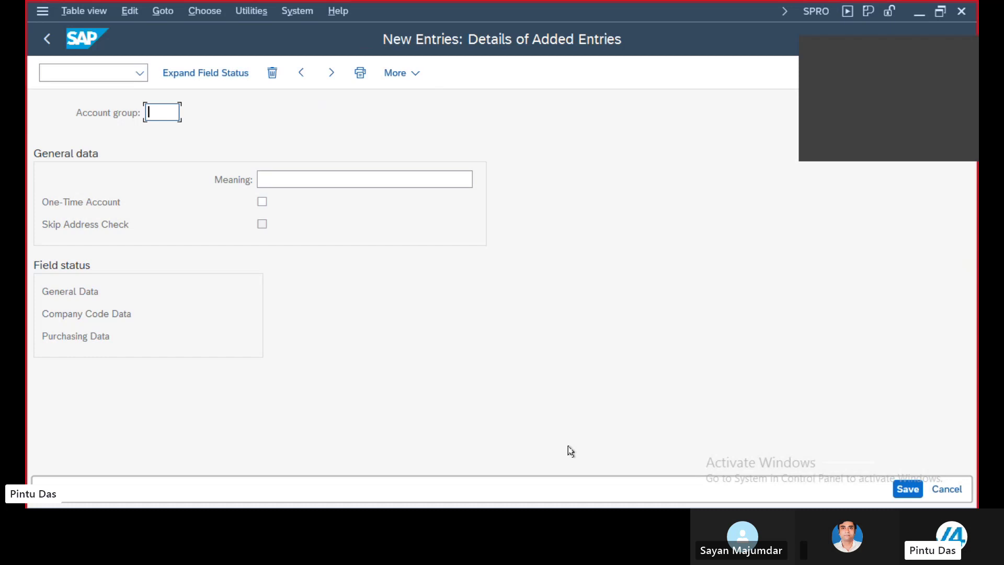
text(5001)
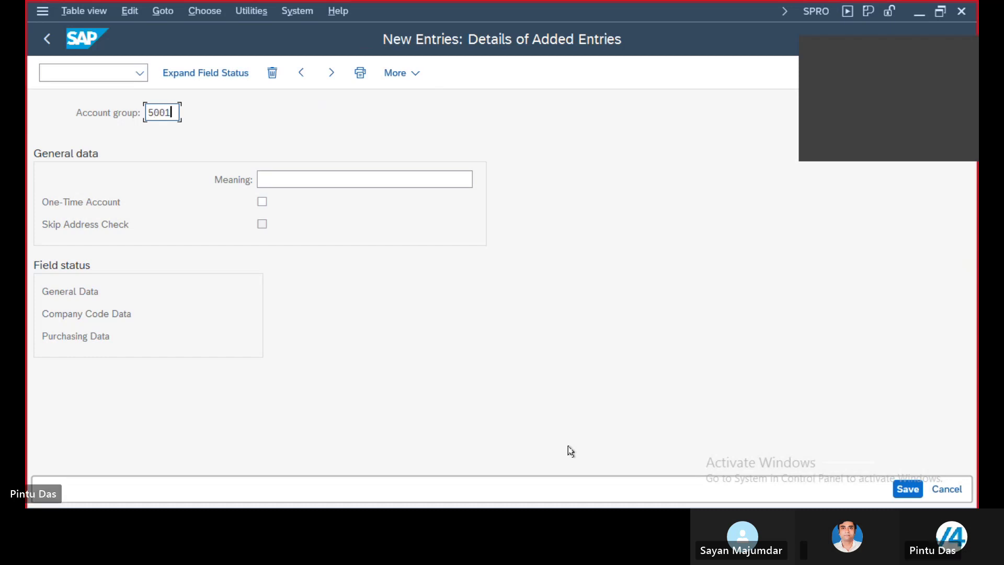
click(274, 181)
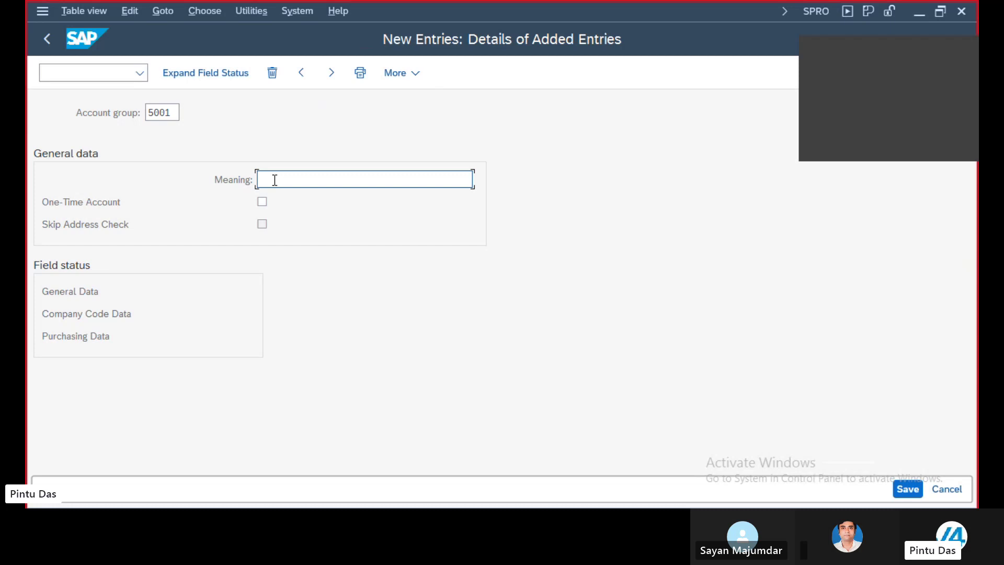
text(Do)
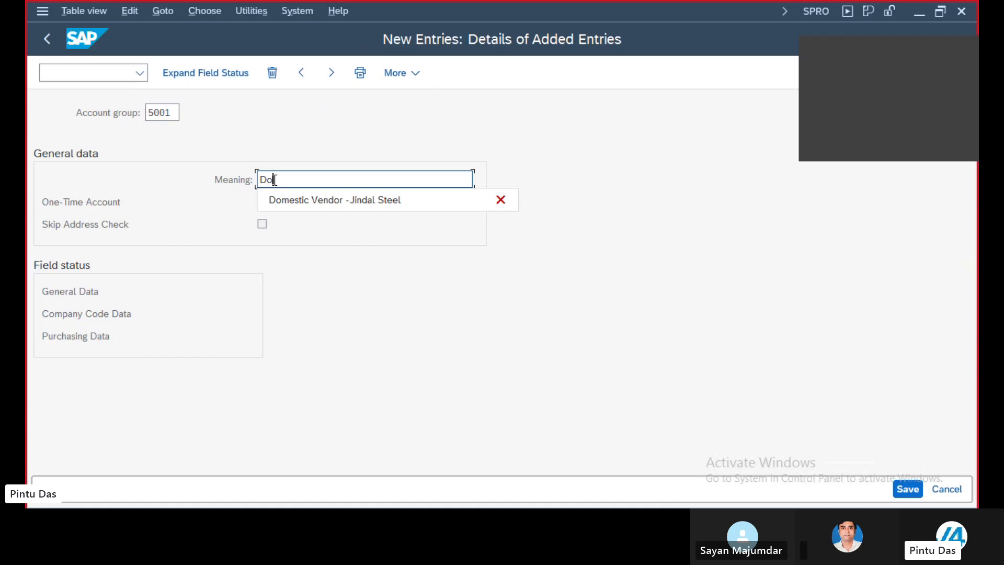
click(313, 200)
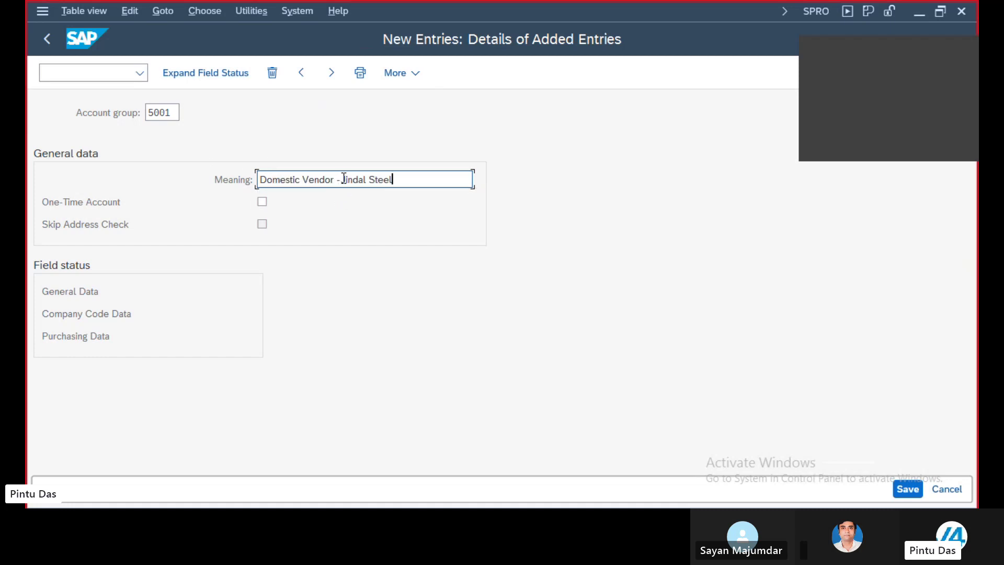
- Change the meaning of account group 5001 to Domestic FI Vendor - BK23
drag(344, 178, 511, 226)
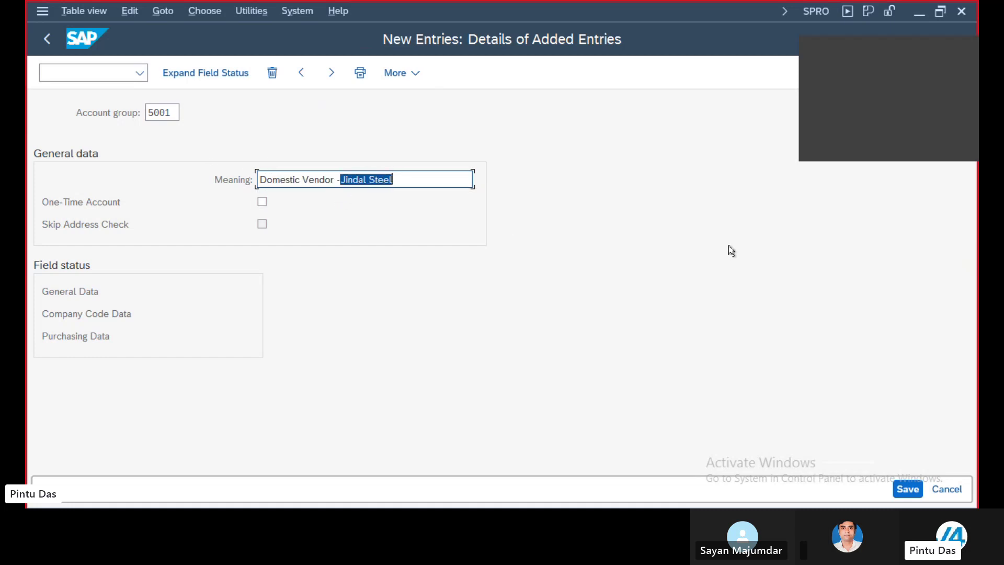
click(302, 178)
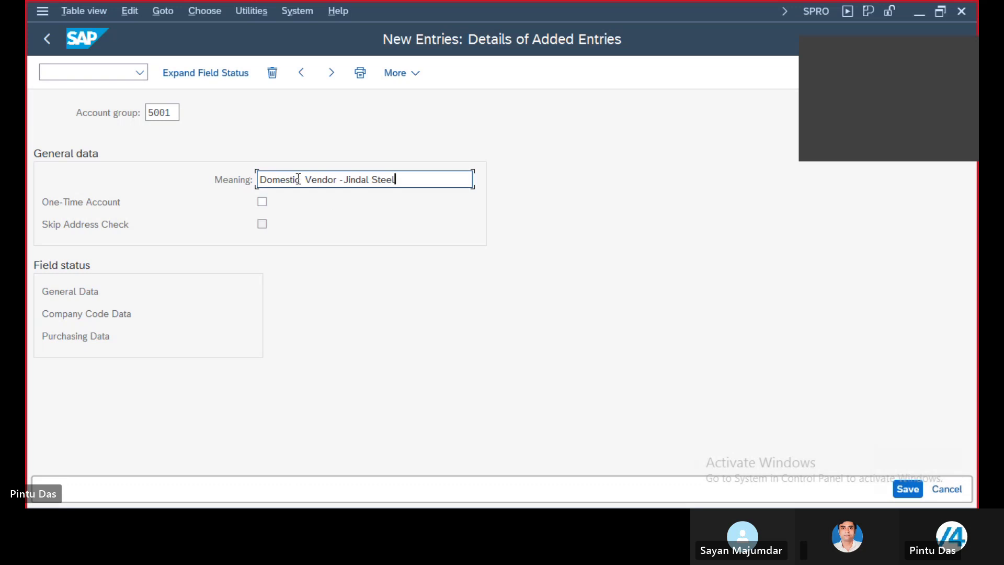
key(BackSpace)
key(BackSpace)
key(BackSpace)
key(BackSpace)
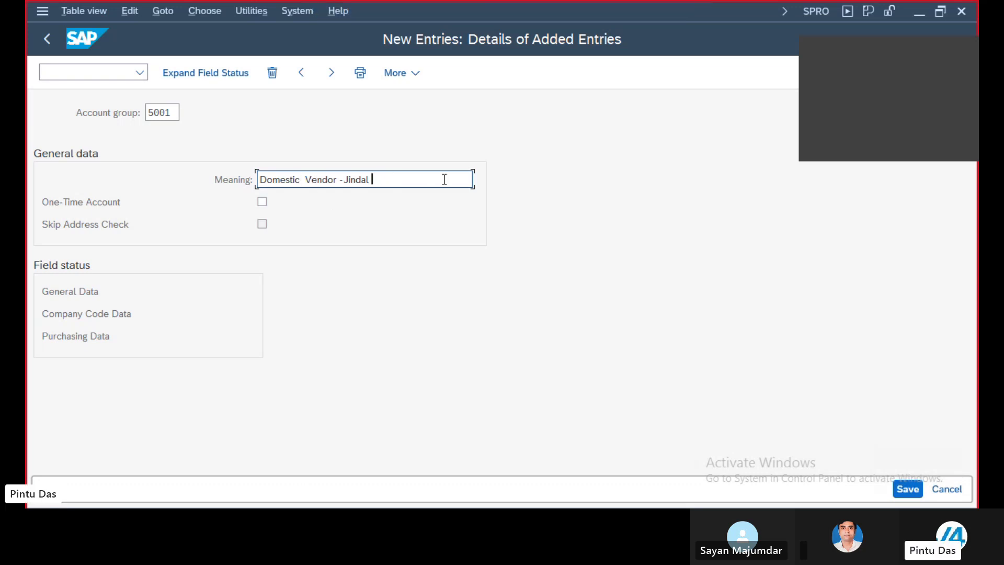
key(BackSpace)
key(BackSpace)
key(BackSpace)
key(BackSpace)
key(BackSpace)
key(BackSpace)
key(BackSpace)
key(BackSpace)
key(BackSpace)
key(BackSpace)
key(BackSpace)
key(BackSpace)
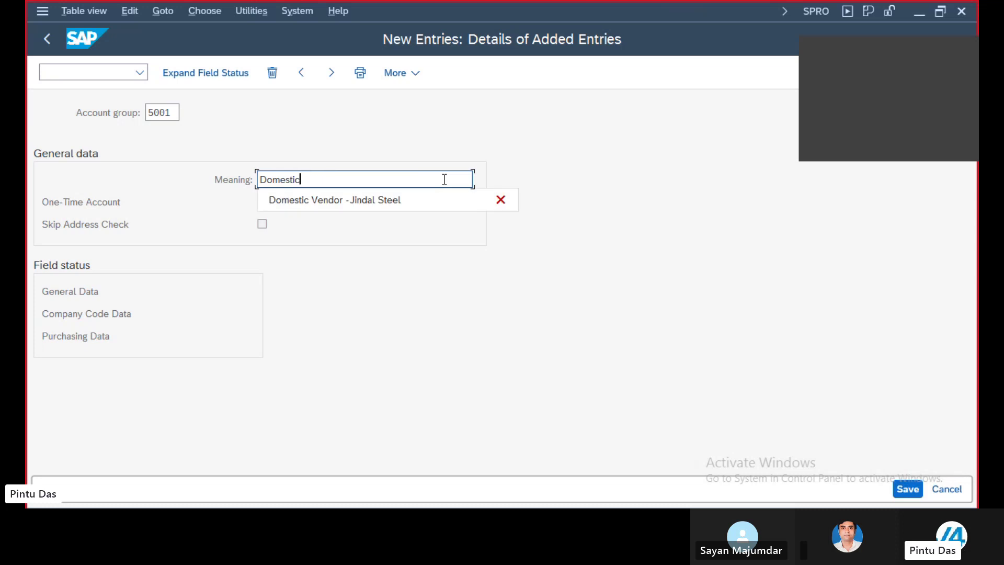
text(FI)
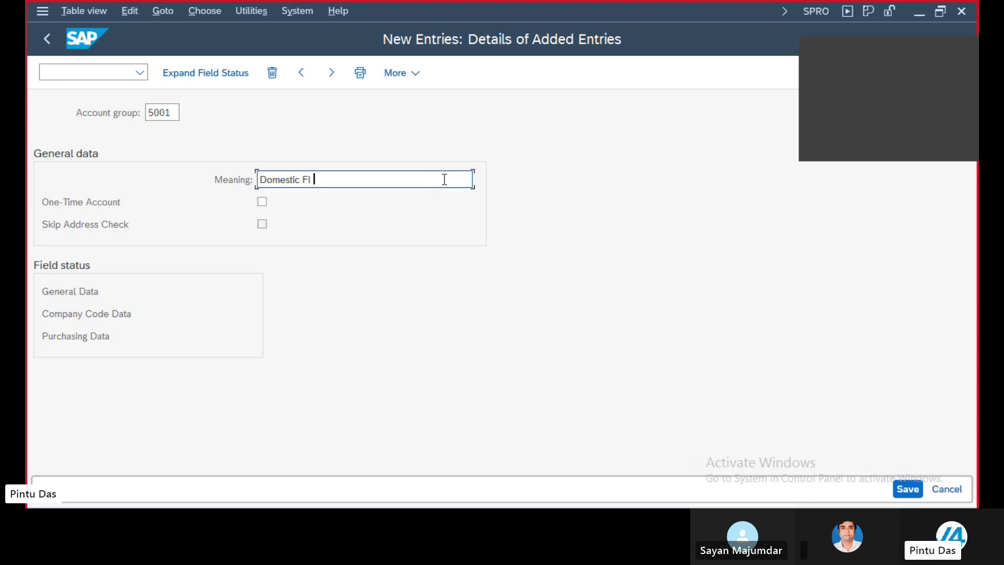
text( Vendor - BK23)
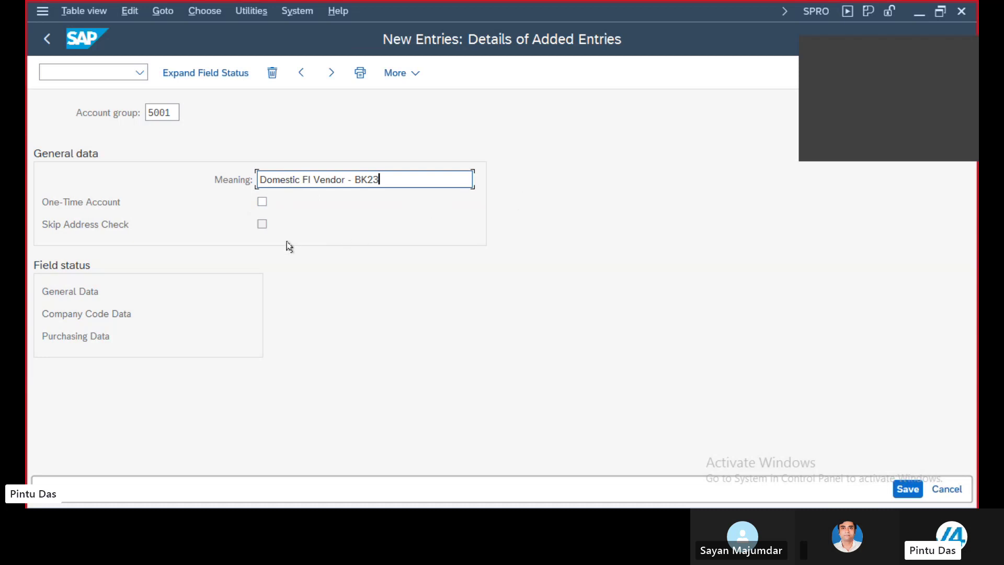
- Examine the Address field statuses in the general data of account group 5001 and return to the entry details
double_click(81, 292)
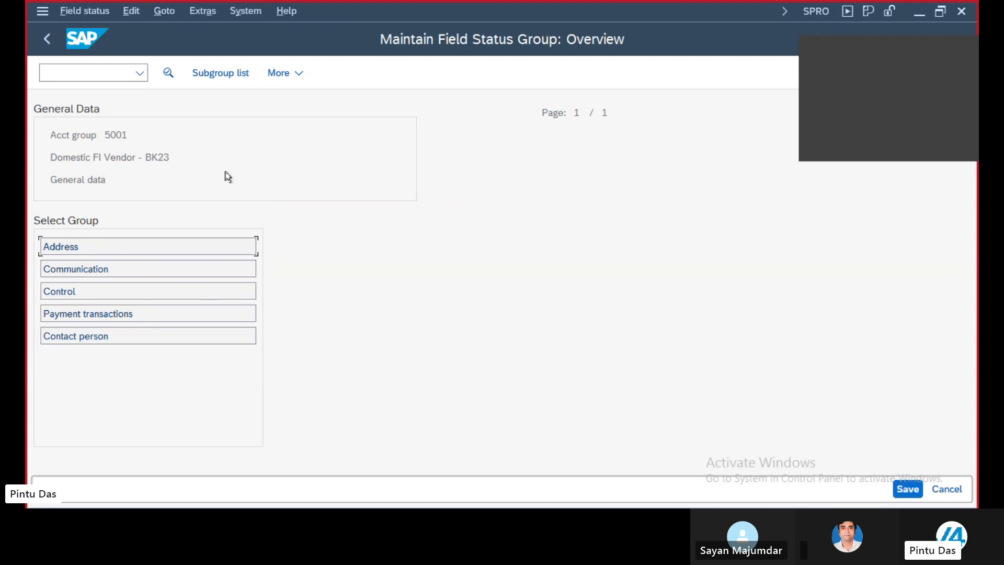
double_click(99, 249)
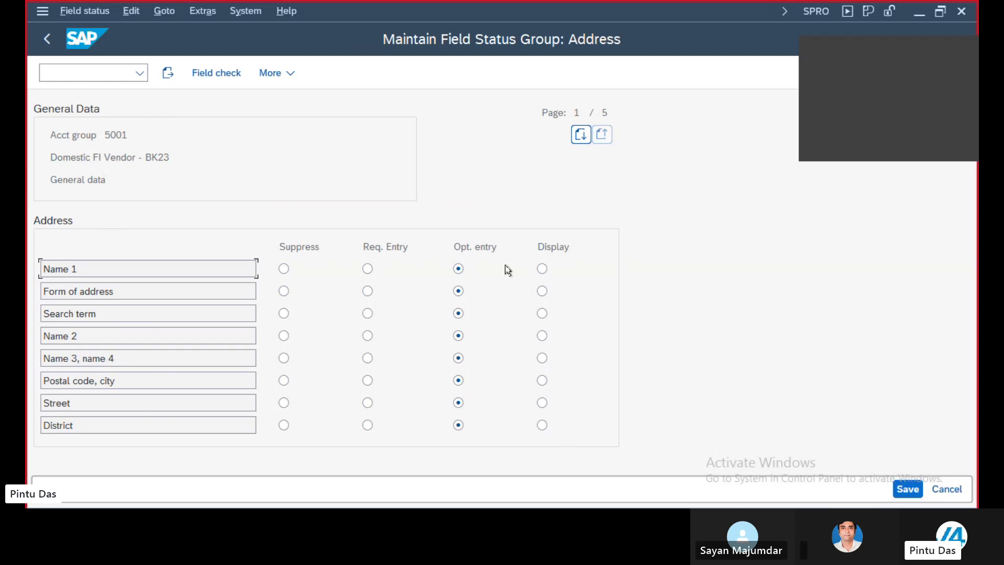
click(47, 39)
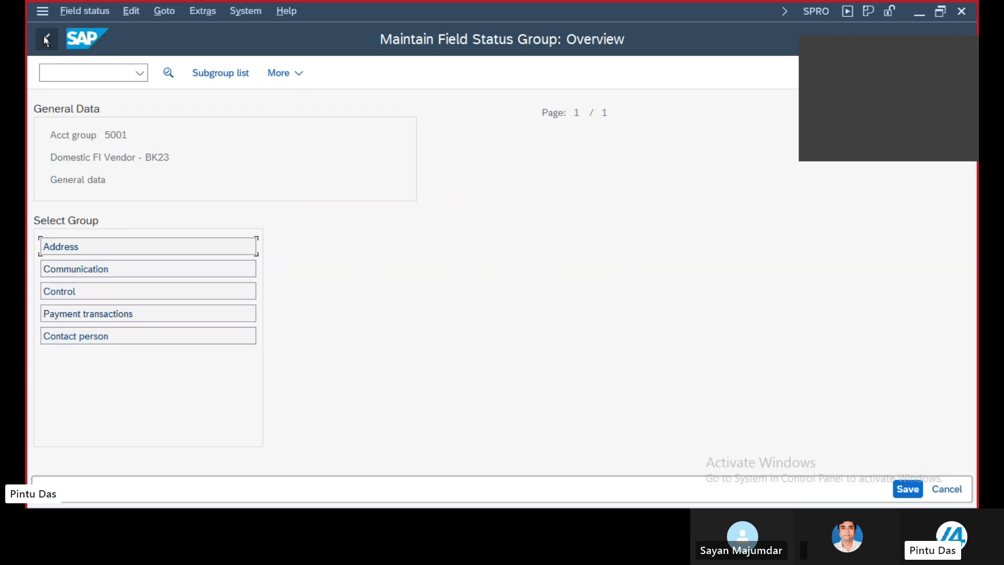
click(46, 39)
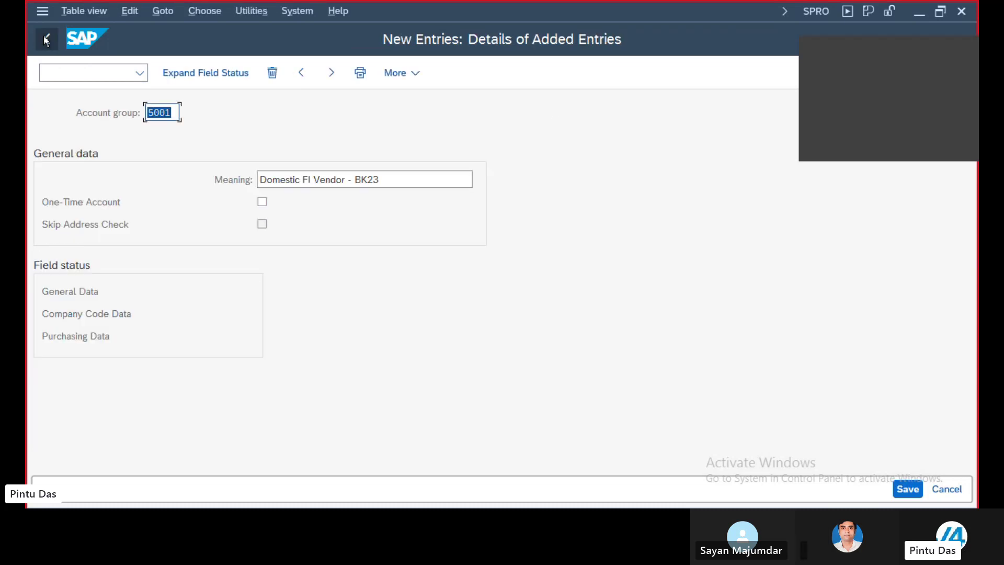
- Make Reconciliation account a required entry in the Account management company code data of group 5001 and save
double_click(96, 314)
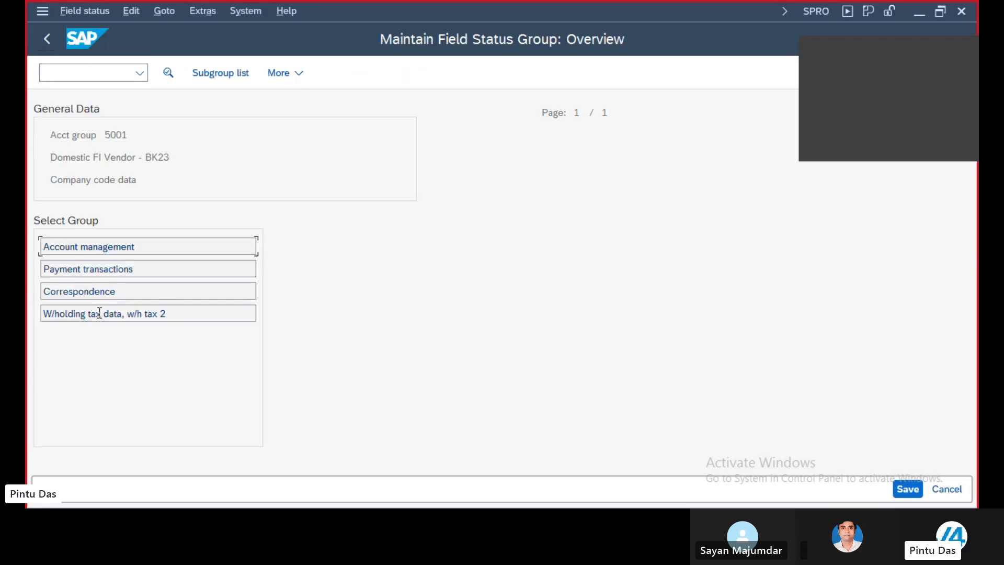
double_click(86, 245)
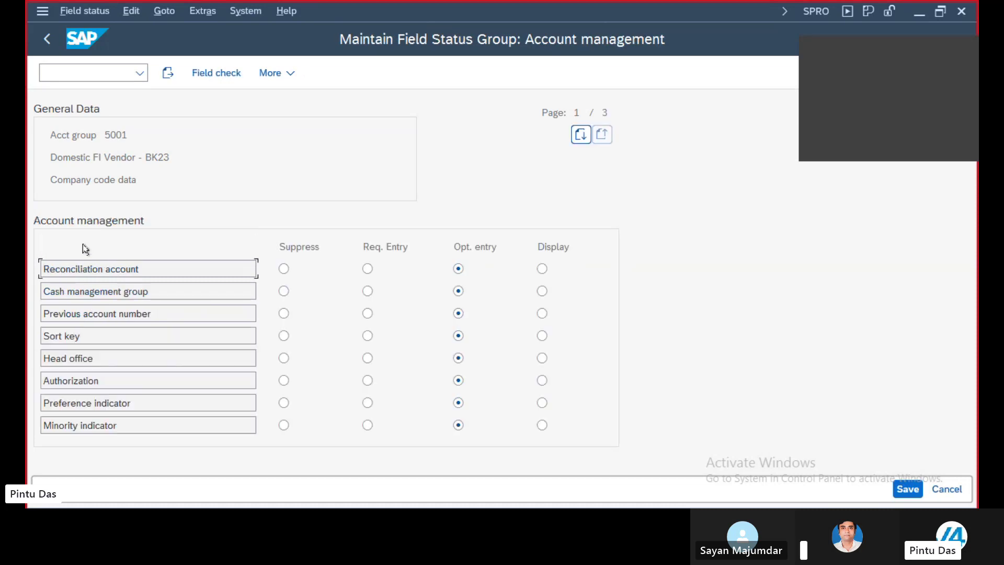
click(367, 268)
click(907, 489)
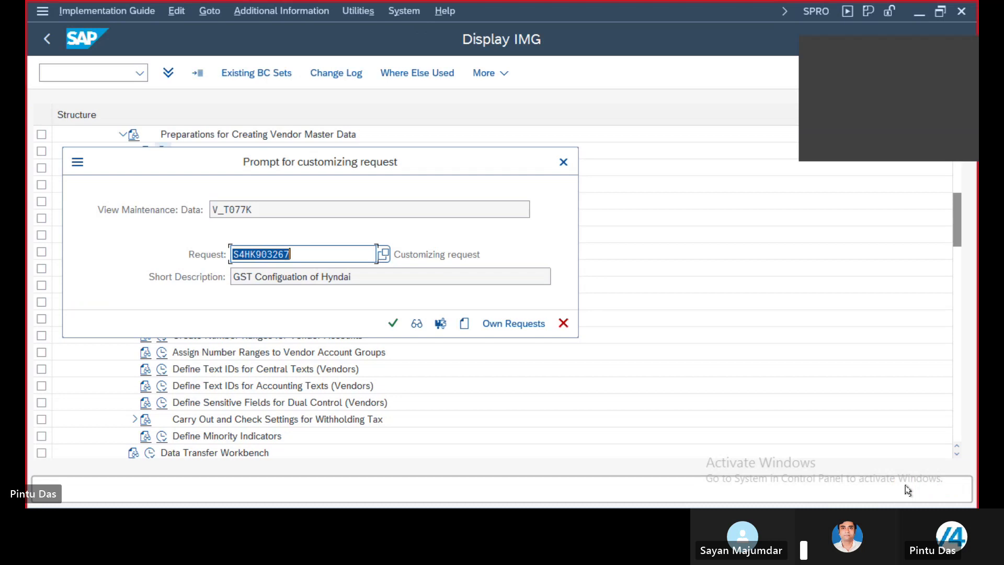
- Create a customizing request described as Accounts Payable Configuration of BK23 and record the account group in it
click(463, 324)
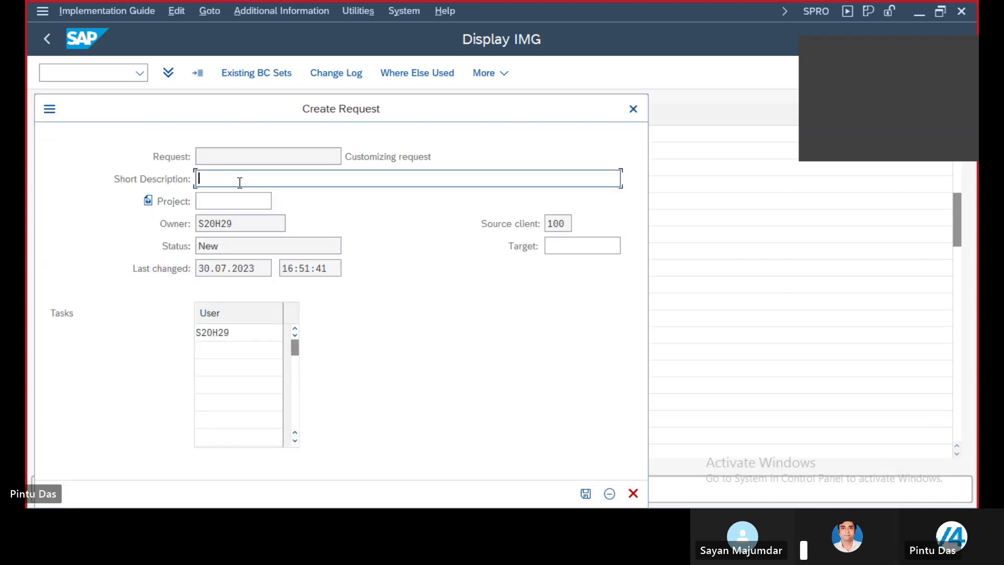
text(Ac)
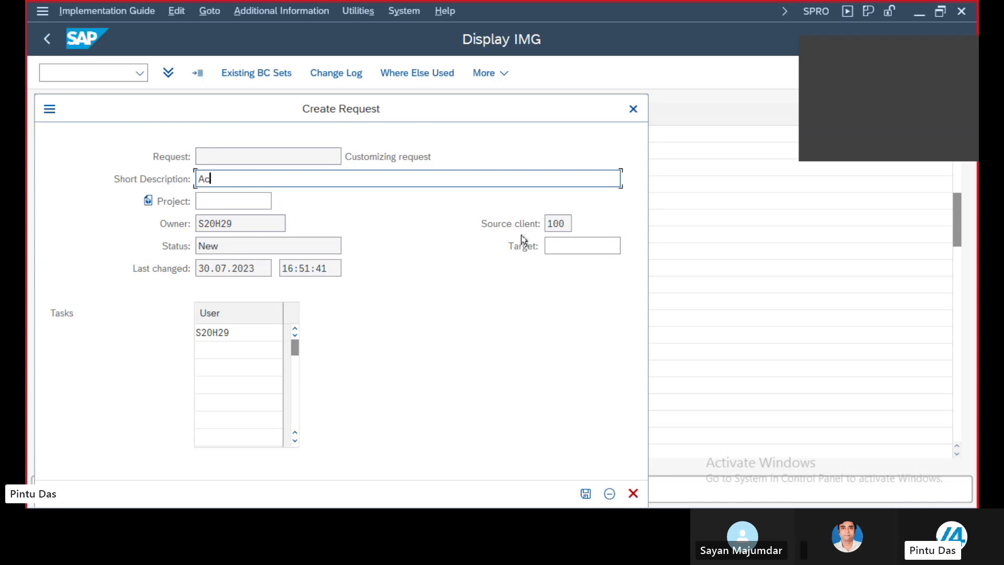
text(counts Payabl)
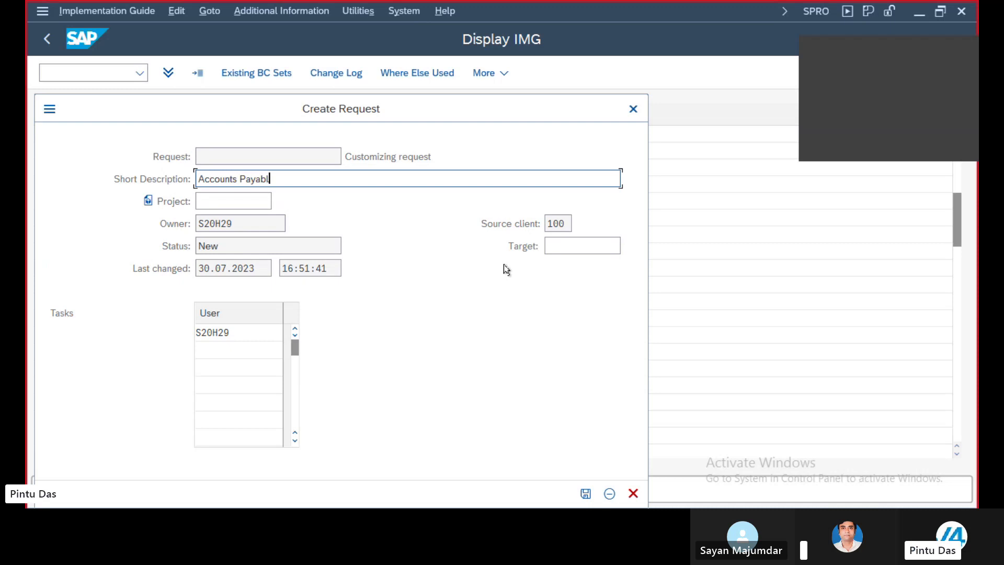
text(e Confi)
text(guration o)
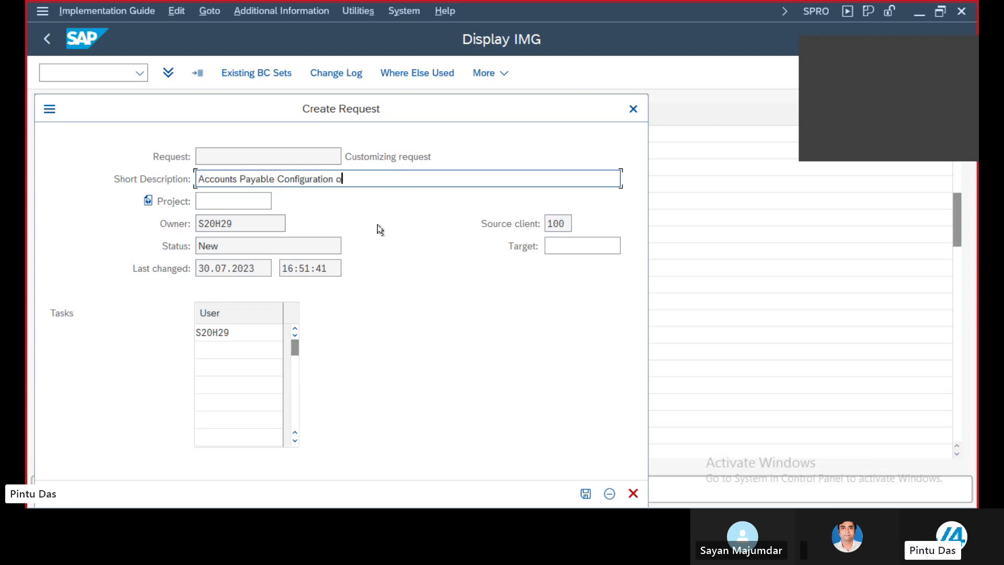
text(f BK23)
click(585, 493)
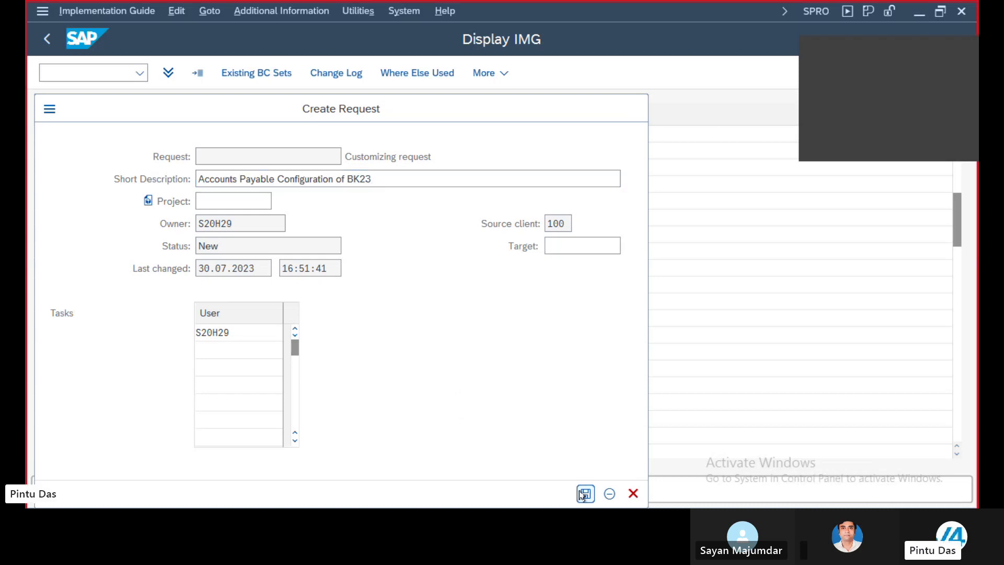
click(393, 323)
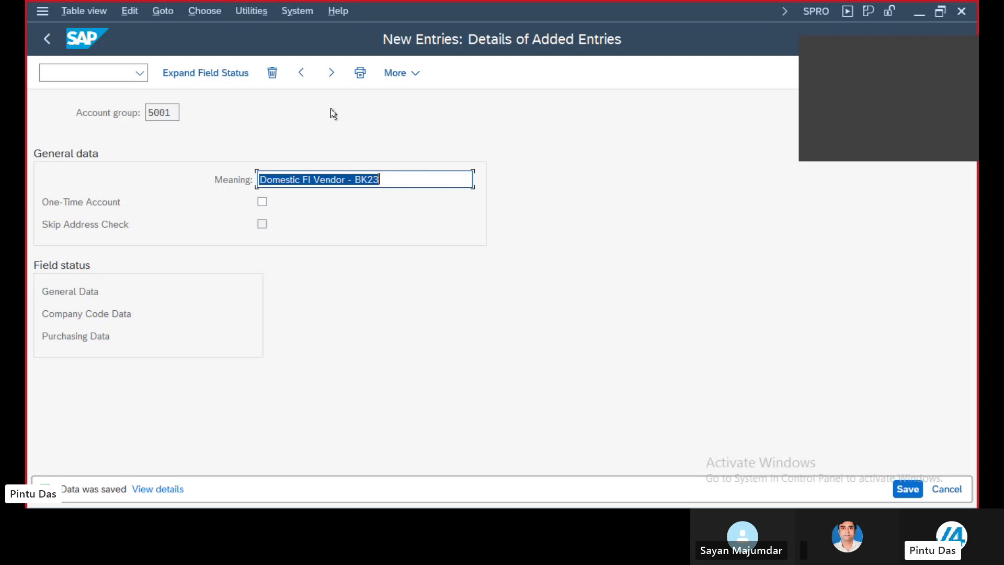
- Add a new vendor account group 5002 with the meaning Foreign FI Vendor - BK23
click(44, 40)
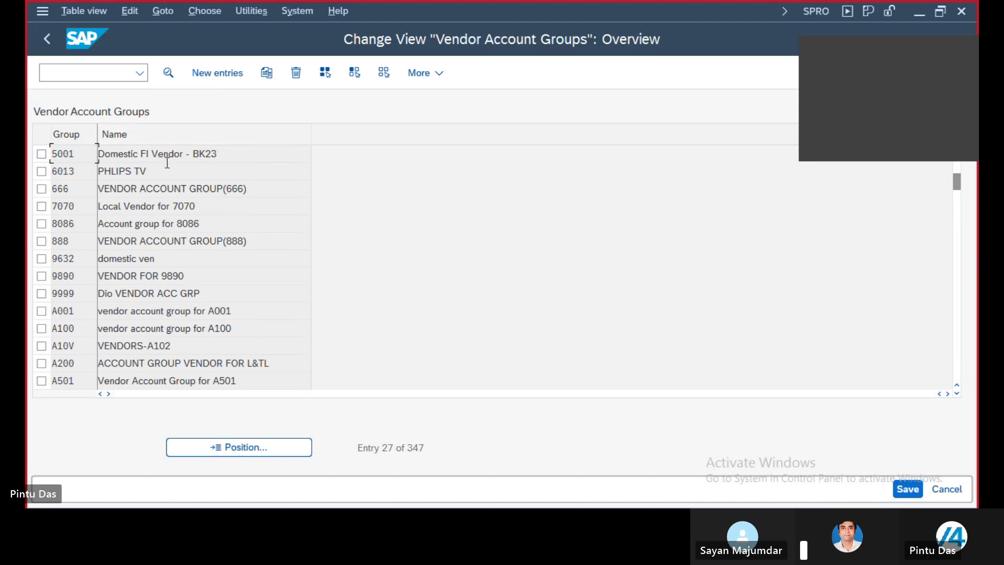
click(206, 73)
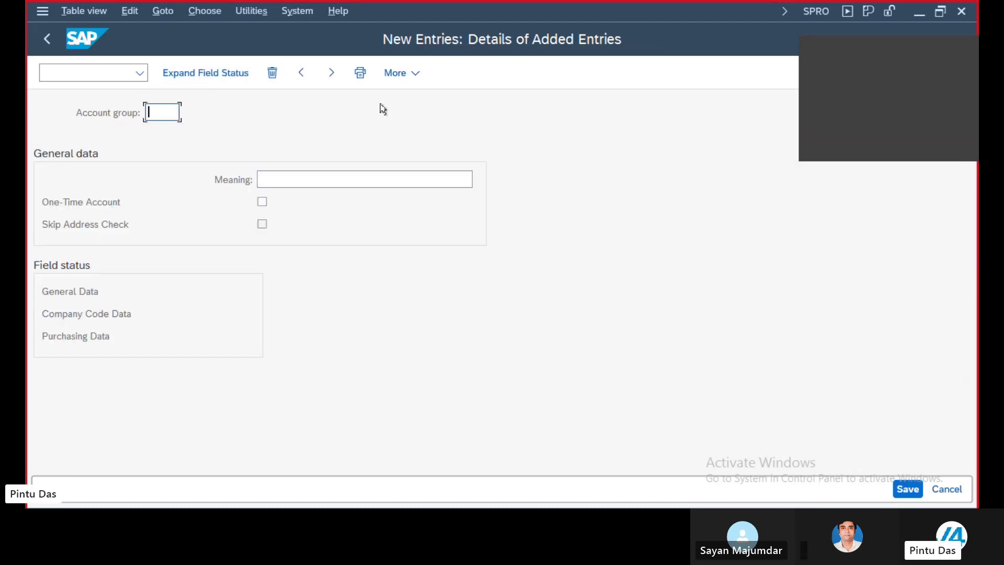
text(5002)
click(309, 177)
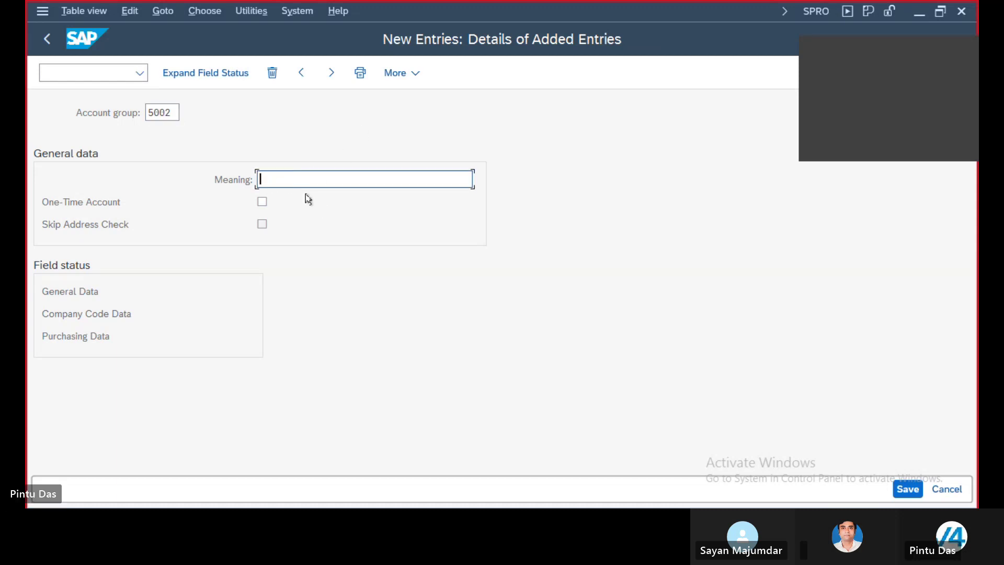
text(F)
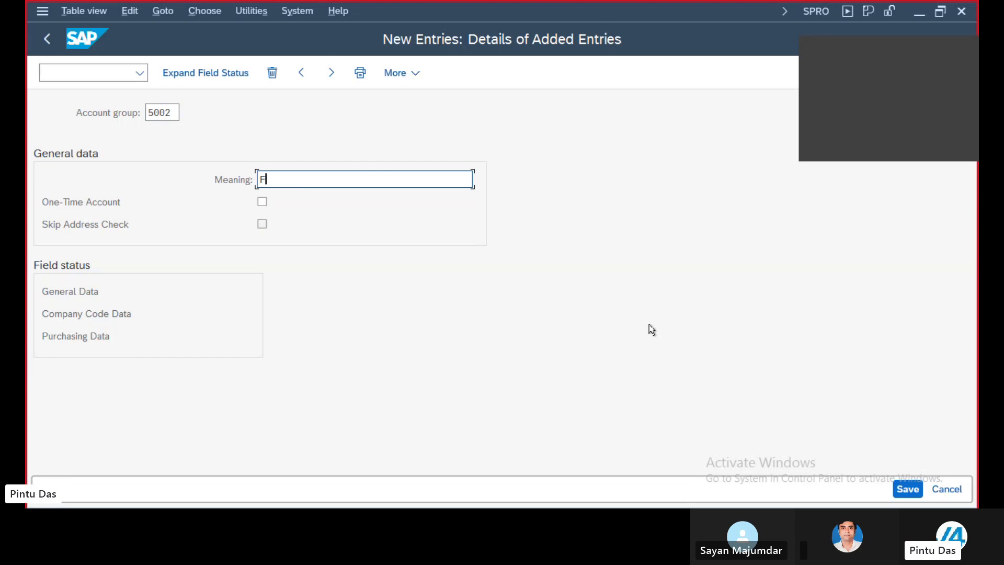
text(oreign)
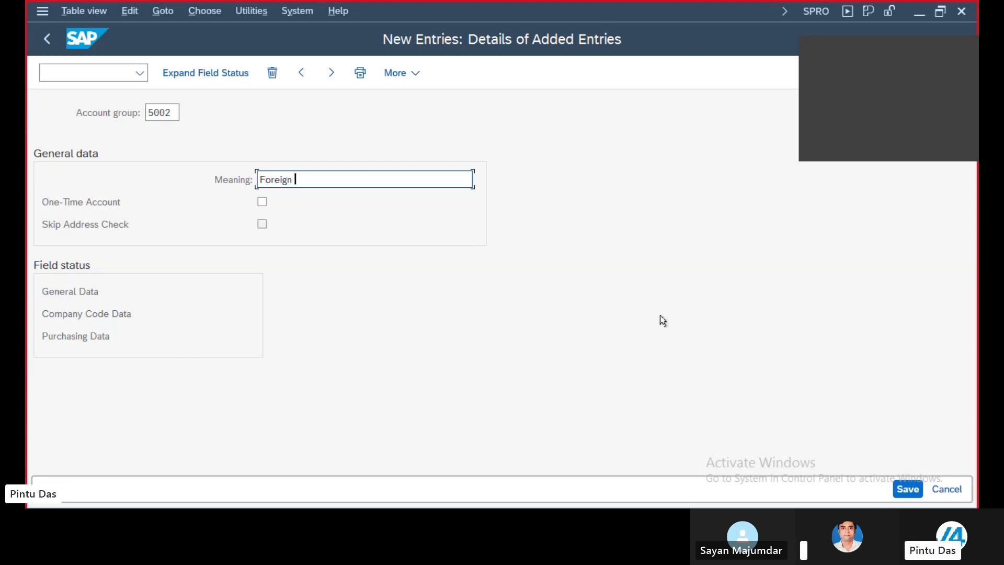
text( FI Vendor -)
text(B)
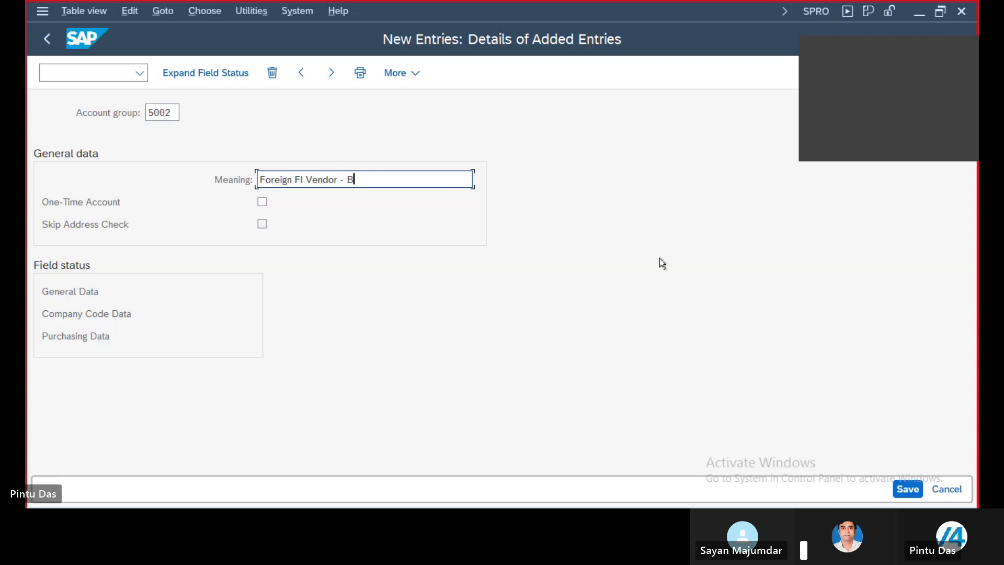
text(K)
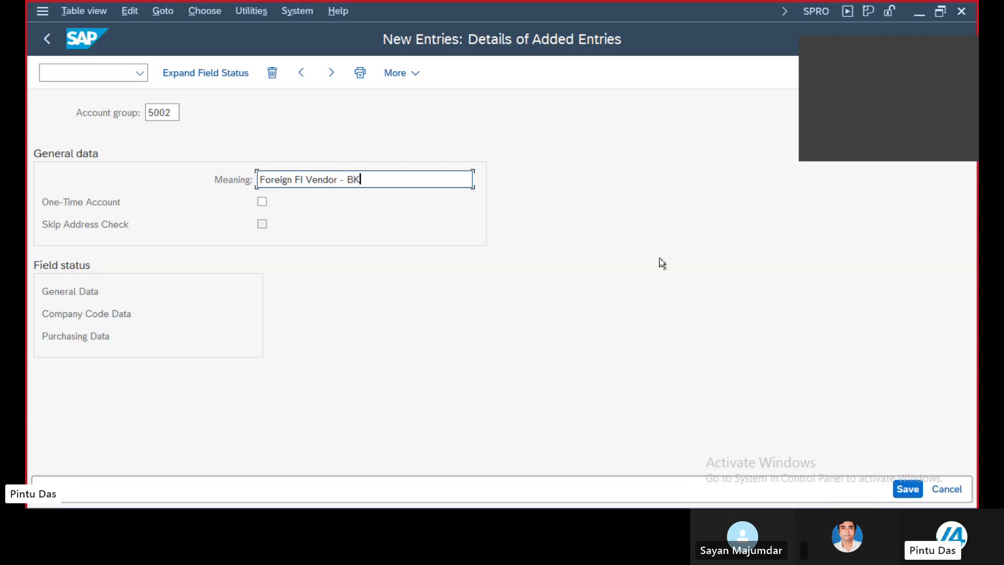
text(23)
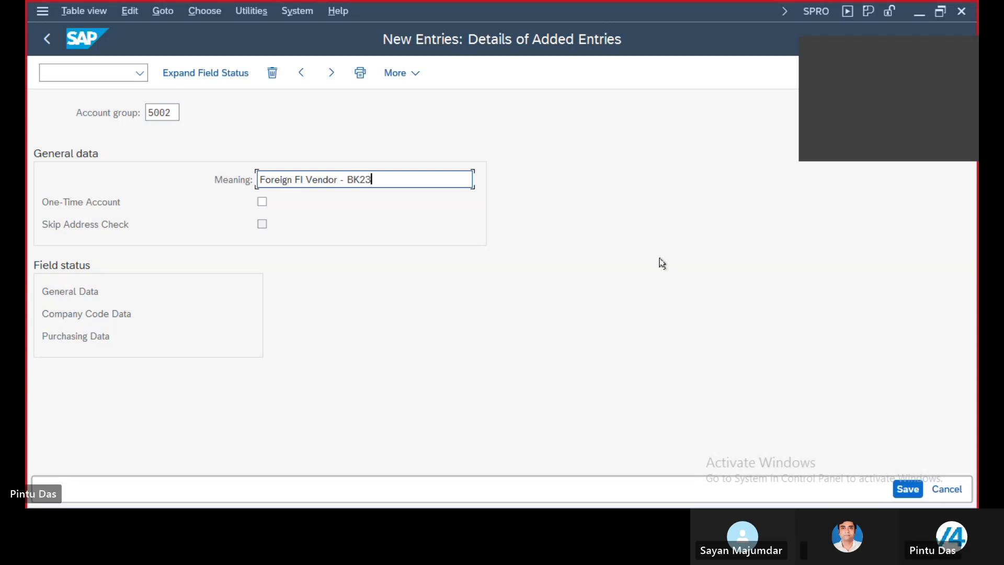
- Make Reconciliation account a required entry in the Account management company code data of group 5002, save and return to the overview
double_click(90, 314)
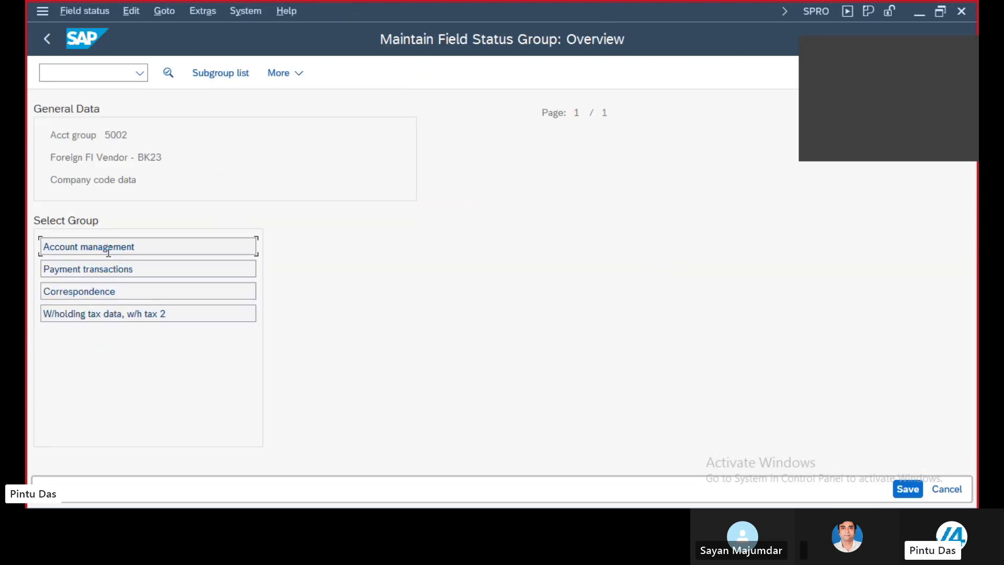
double_click(107, 246)
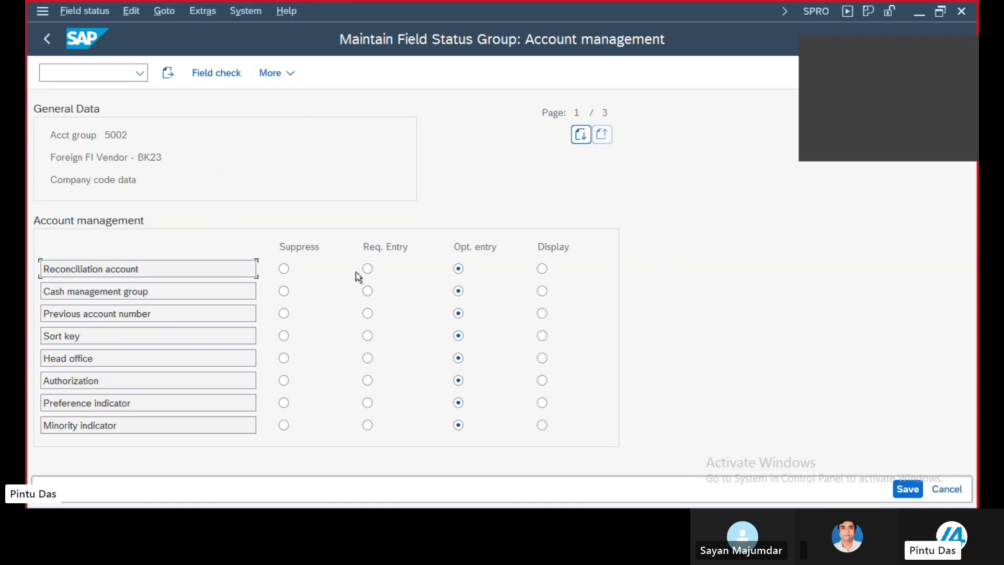
click(368, 269)
click(904, 492)
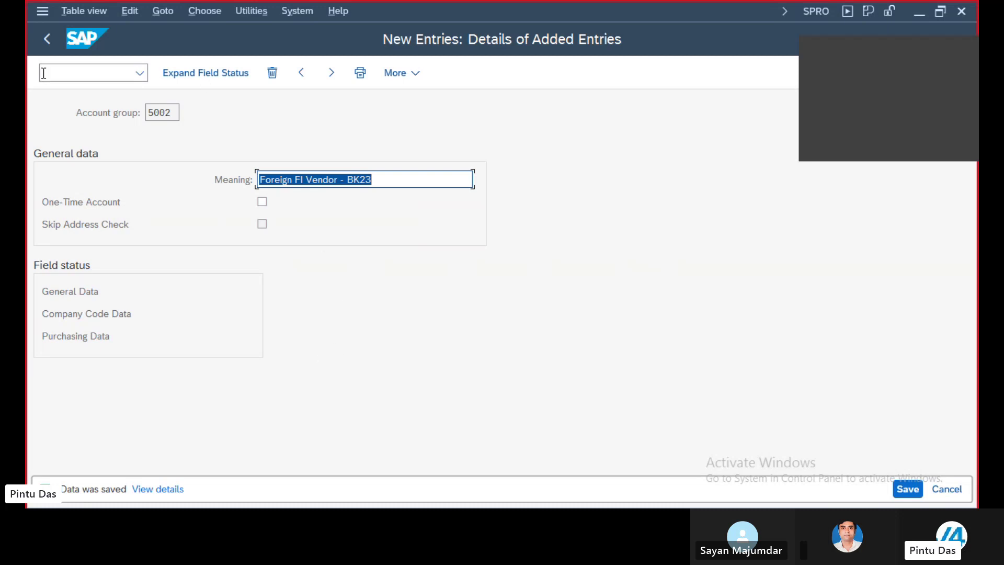
click(47, 40)
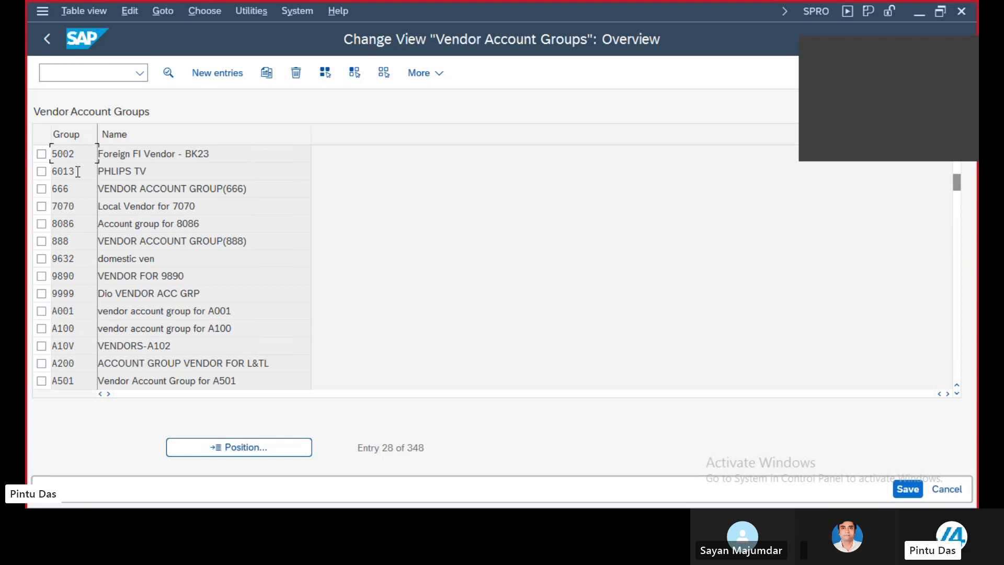
- Add a new vendor account group 5003 with the meaning MM - Vendor - BK23
click(208, 73)
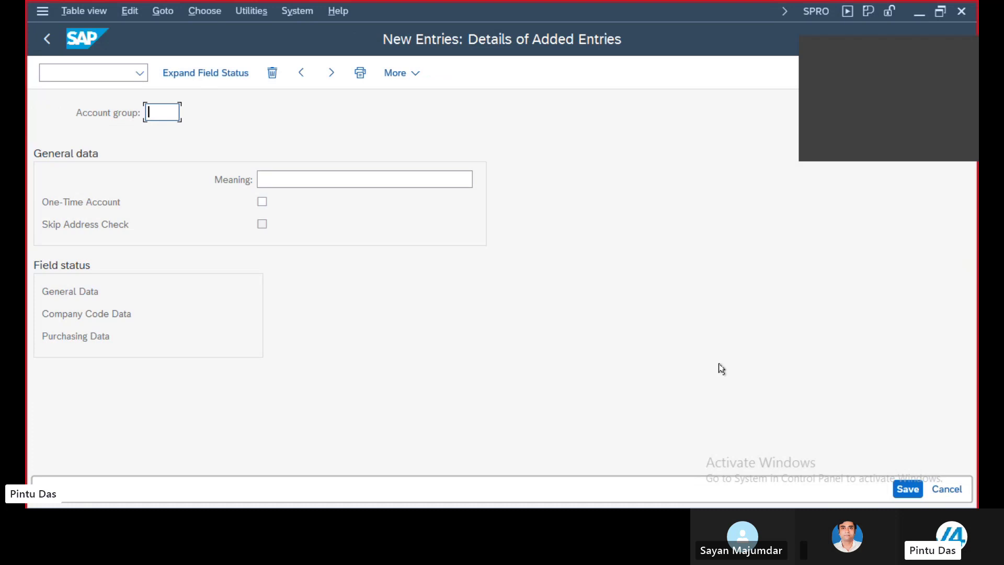
text(5003)
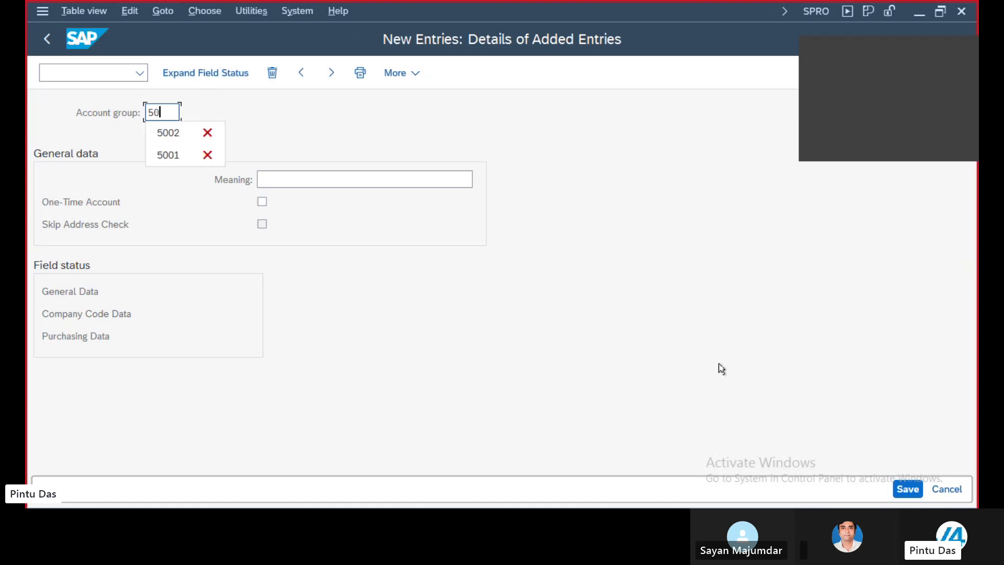
click(275, 183)
text(MM )
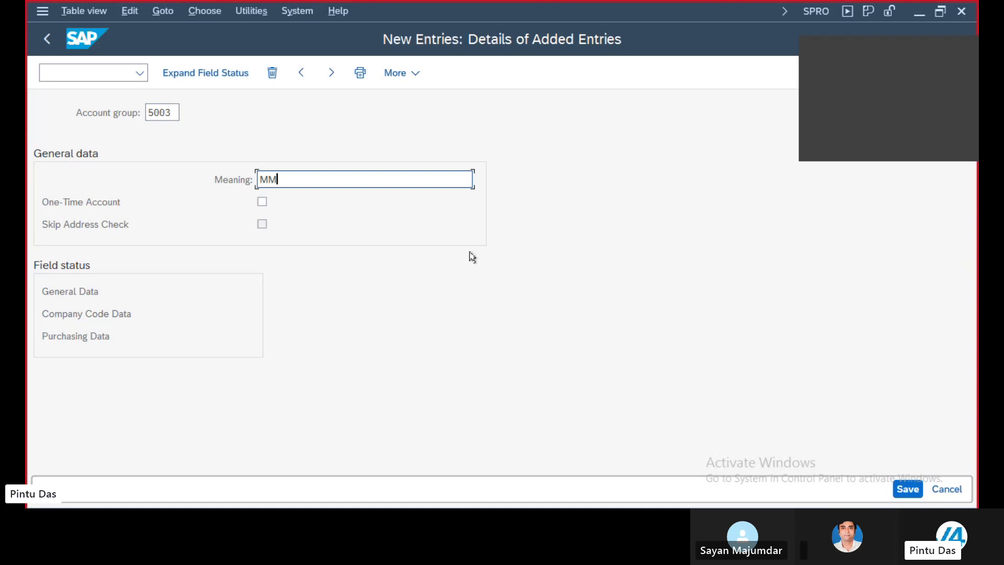
text(- Vendor - )
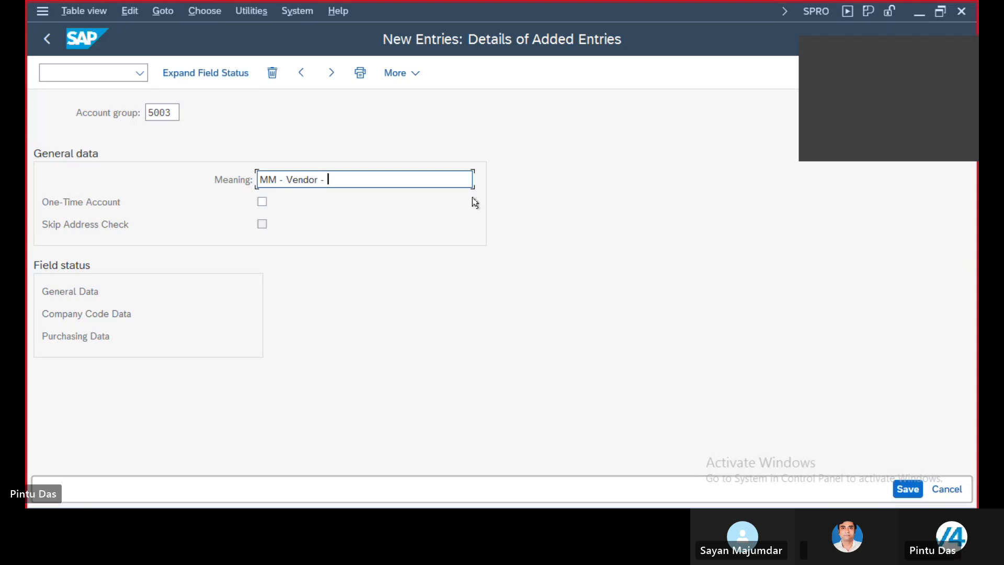
text(BK23)
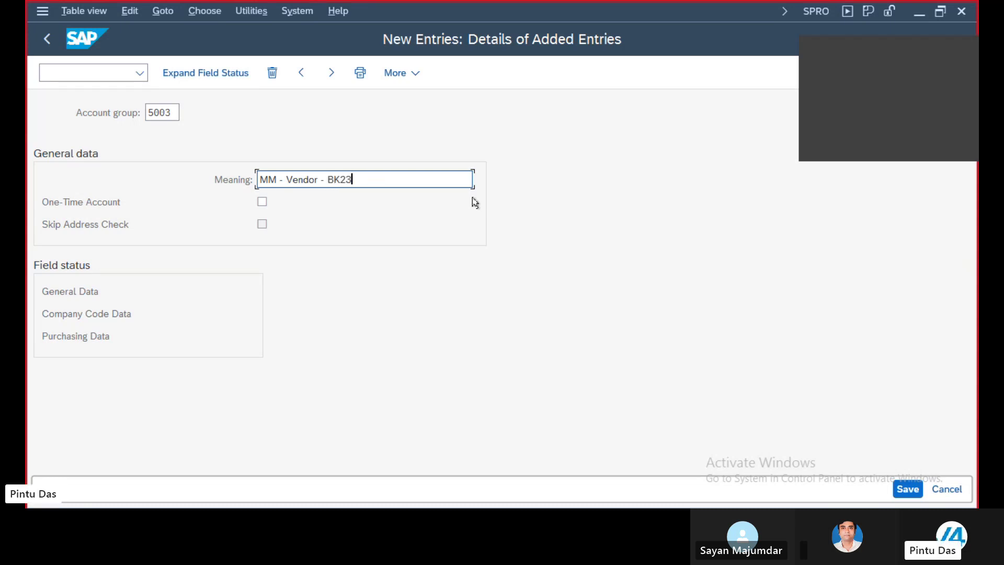
- Make Reconciliation account a required entry in group 5003's Account management company code data, save and return to the implementation guide
double_click(104, 313)
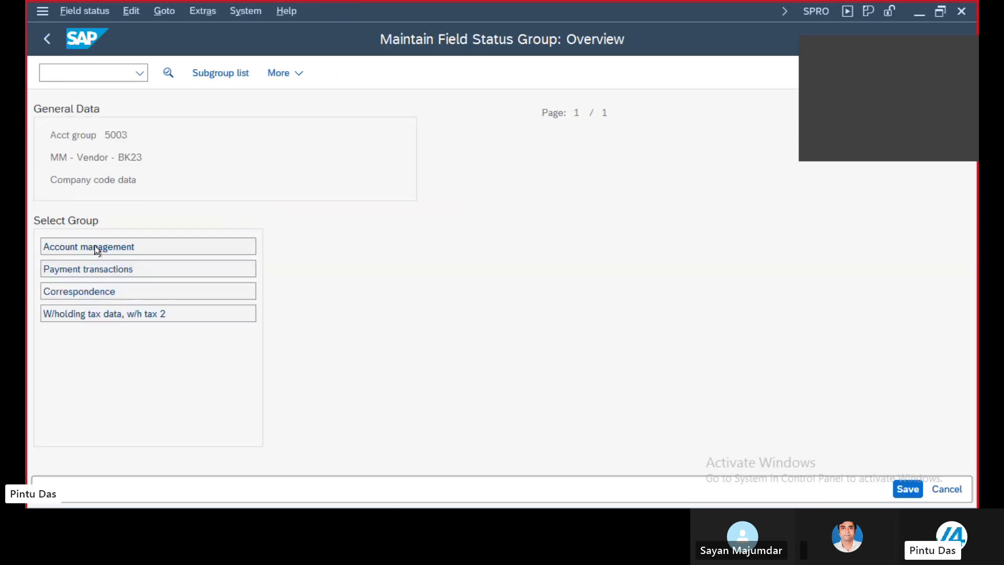
double_click(96, 249)
click(368, 269)
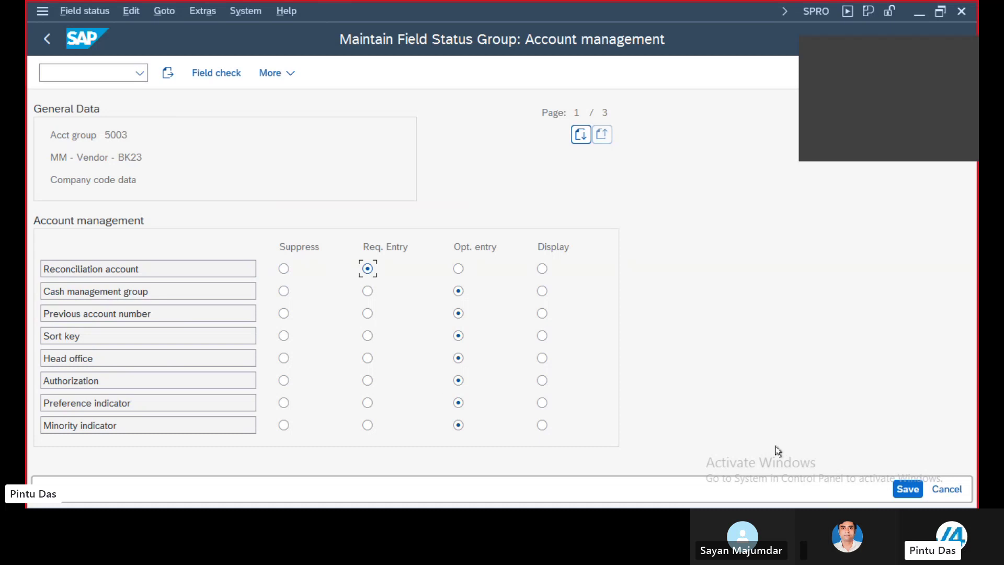
click(900, 489)
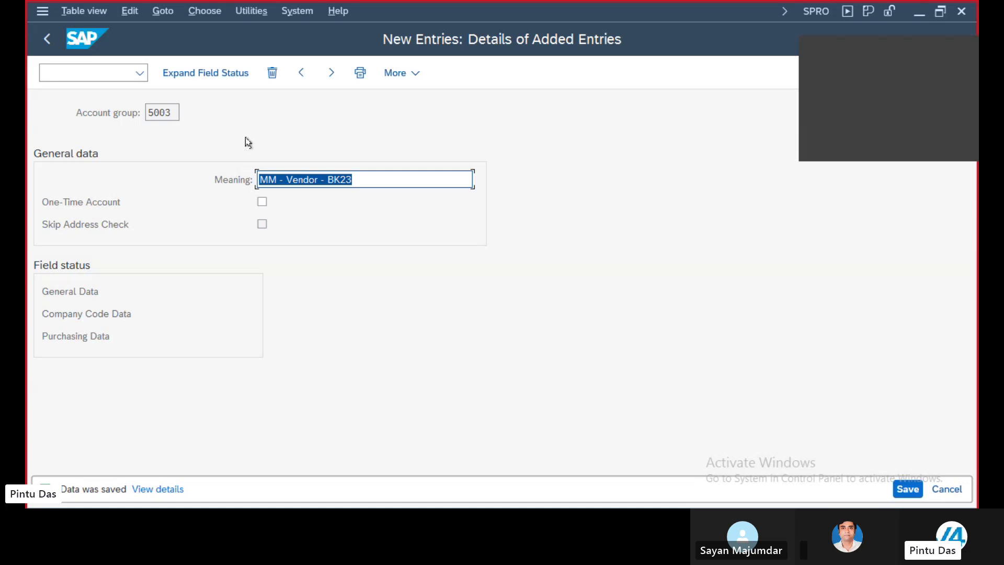
click(46, 39)
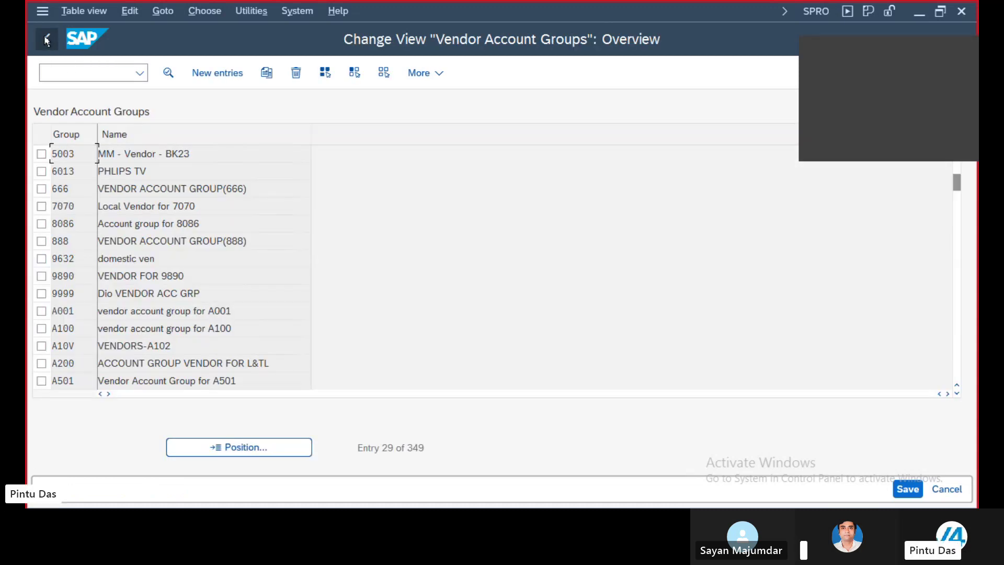
click(46, 40)
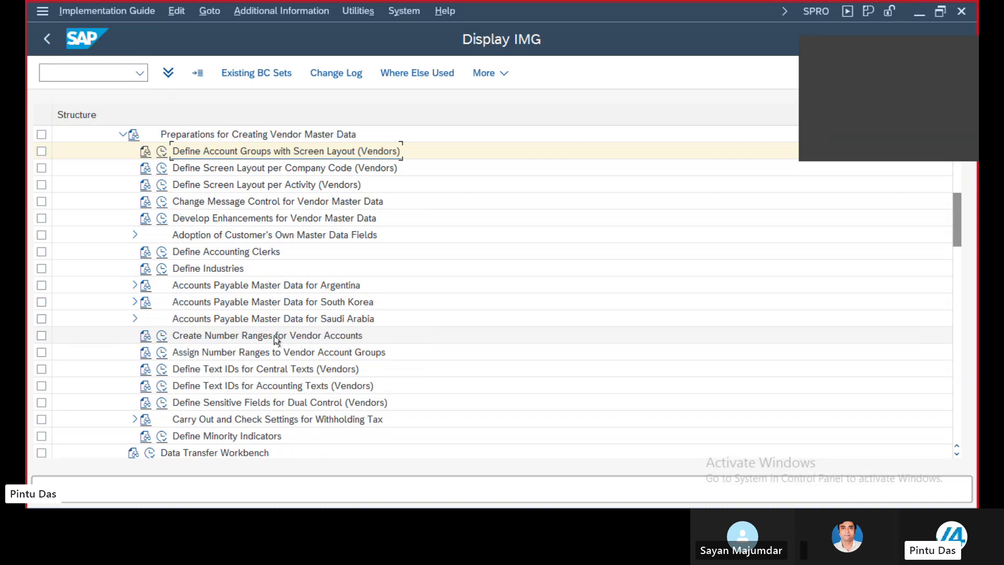
- Examine the vendor account number range intervals and the fields of a blank new interval row, and leave without saving
click(162, 335)
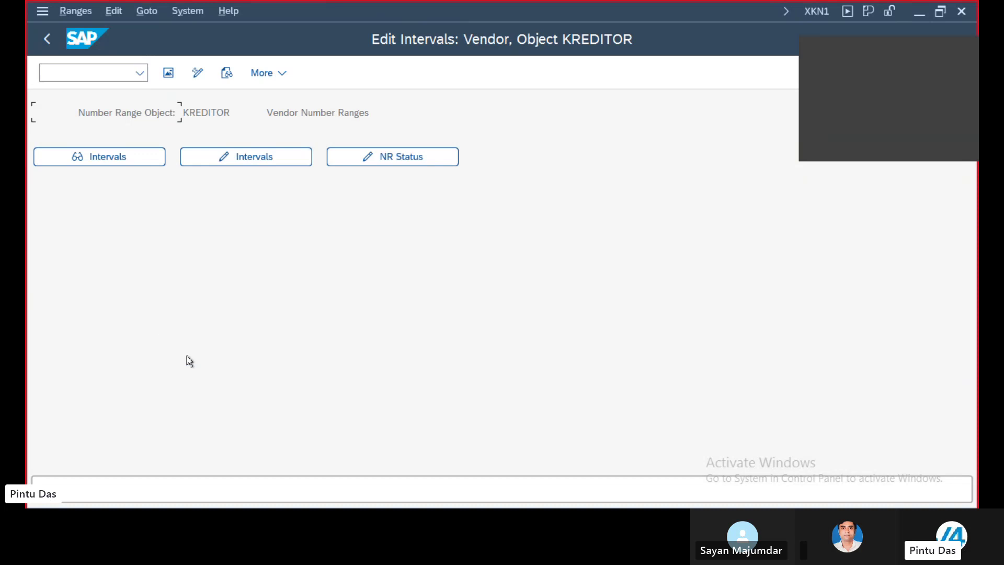
click(252, 156)
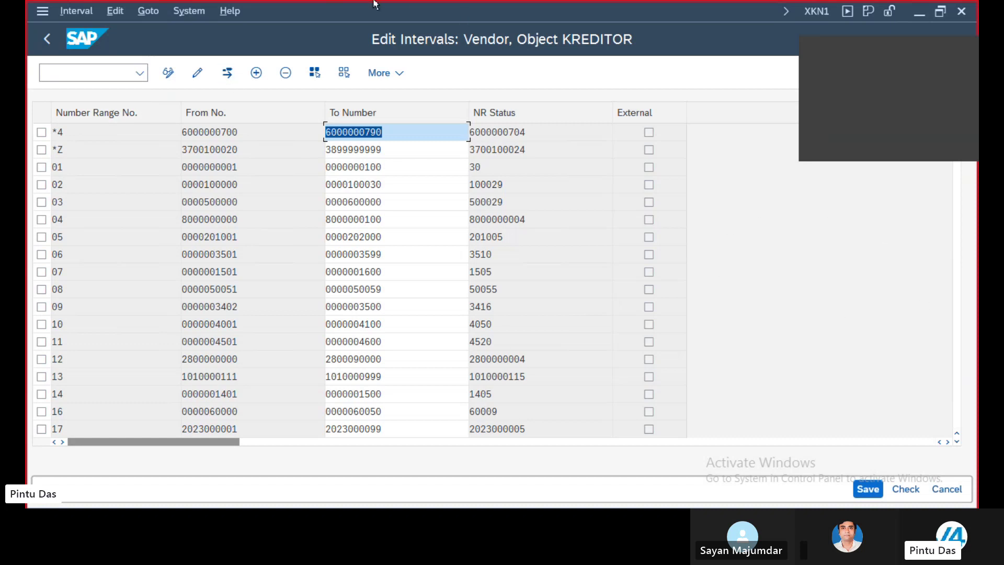
click(256, 74)
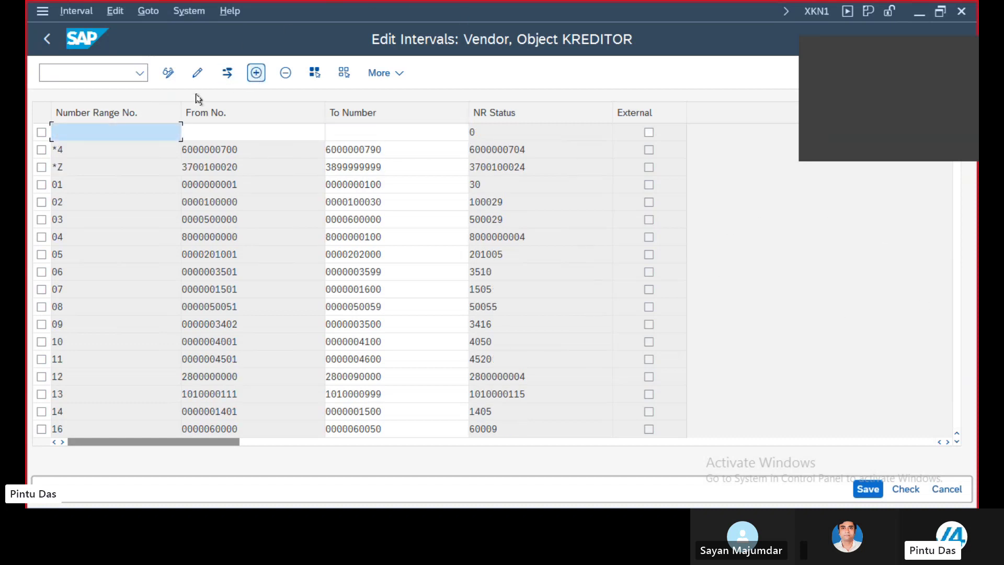
click(82, 135)
click(264, 131)
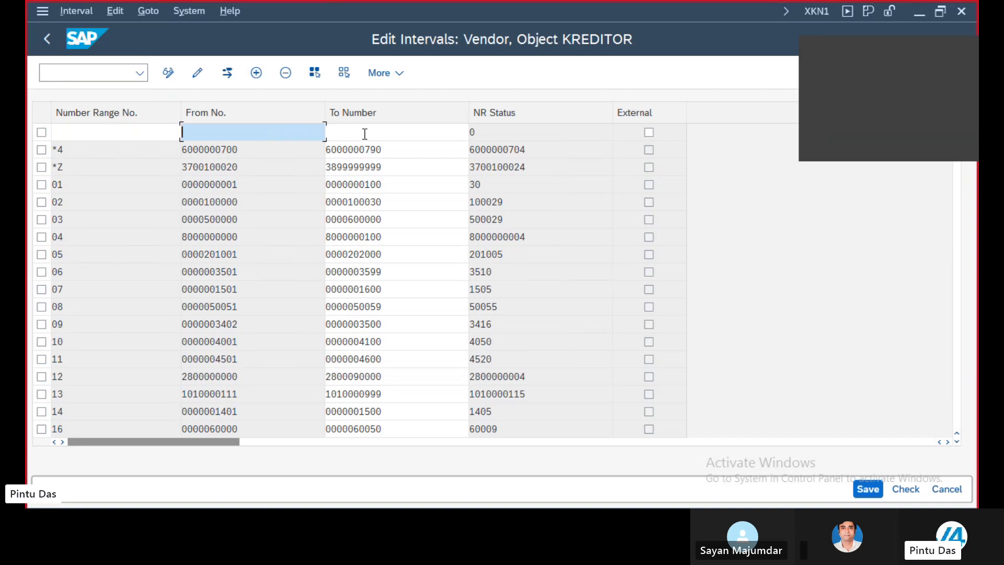
click(412, 138)
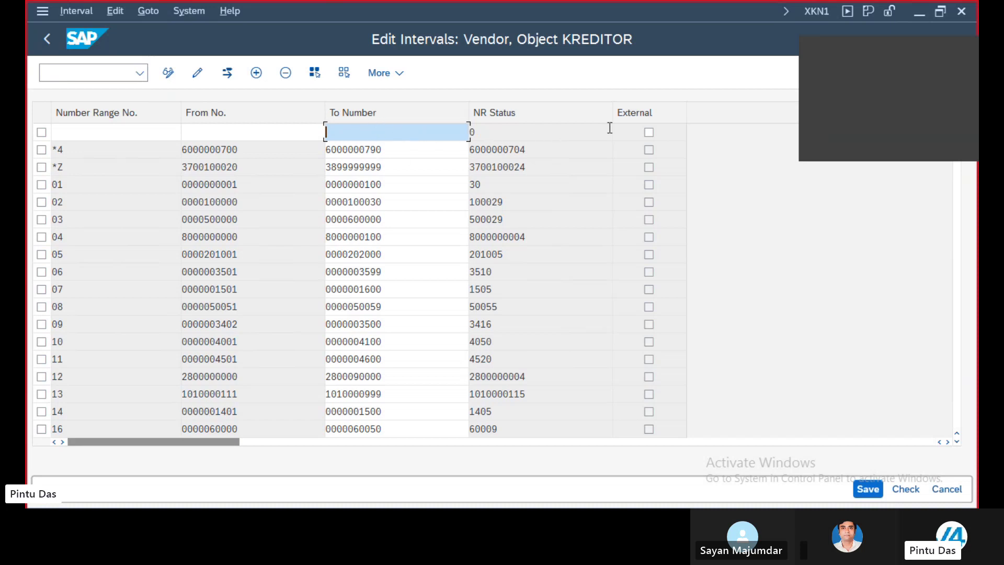
click(648, 134)
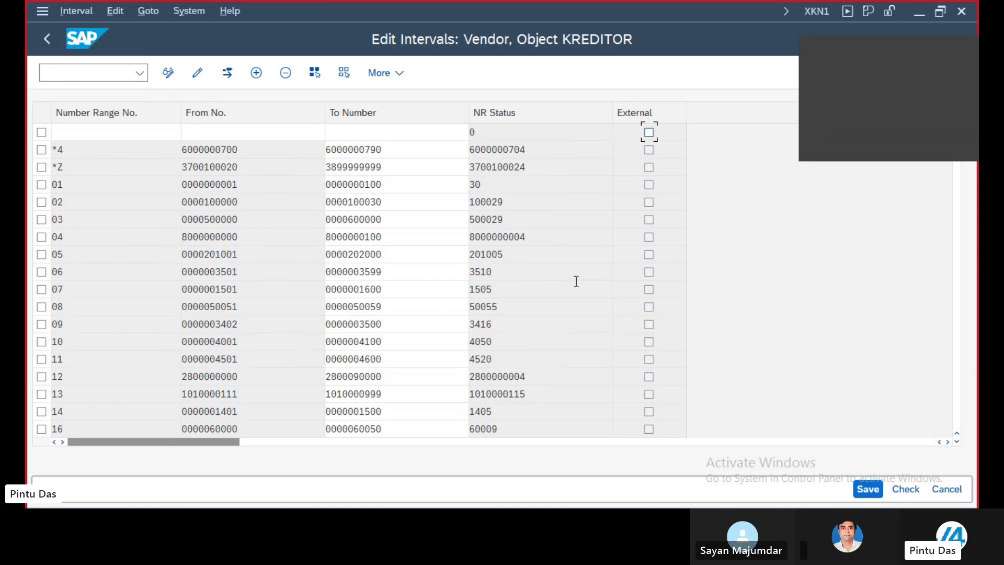
scroll(576, 280, down, 1)
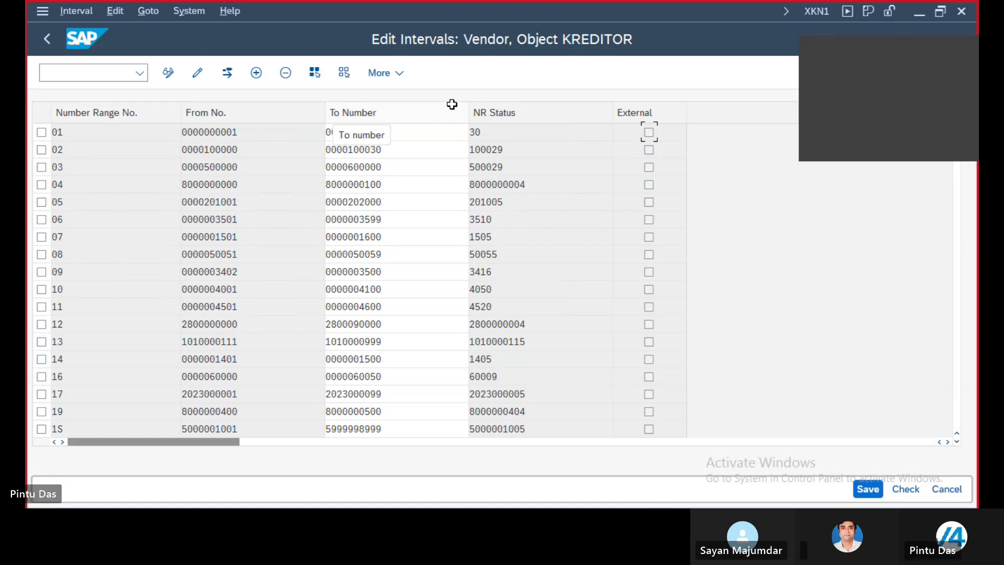
click(45, 41)
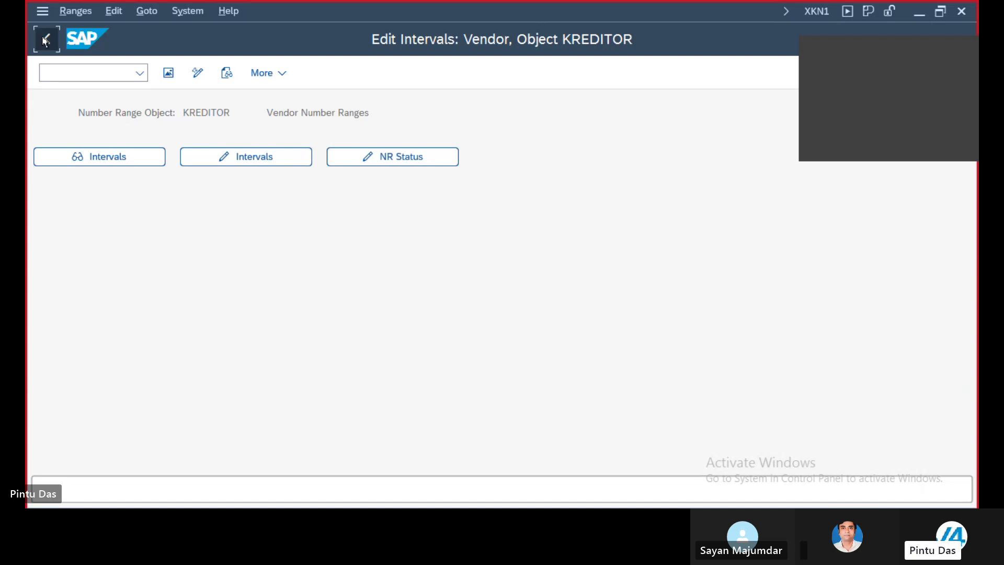
click(45, 40)
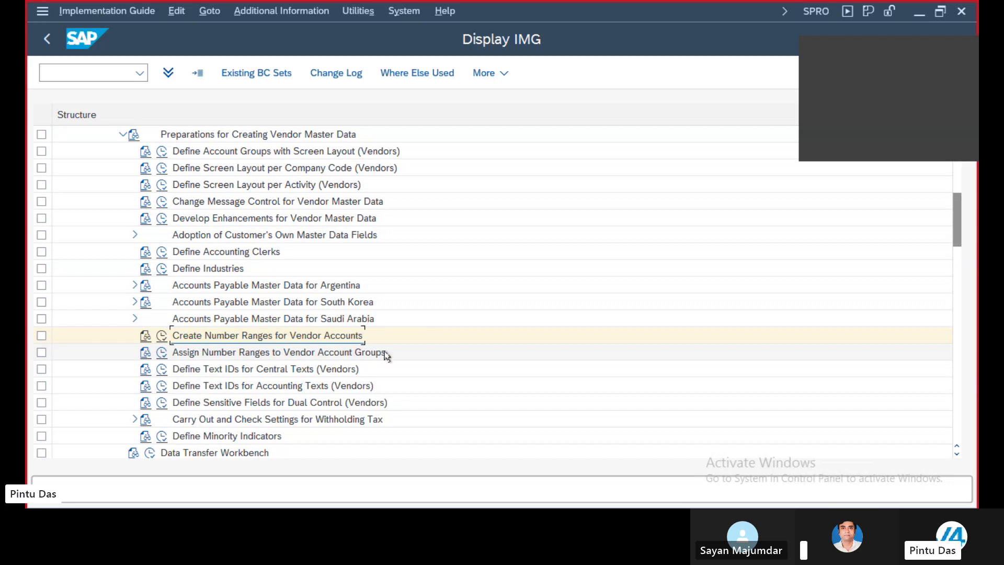
- Open the assignment of number ranges to vendor account groups and position the list at account group 5001
click(161, 352)
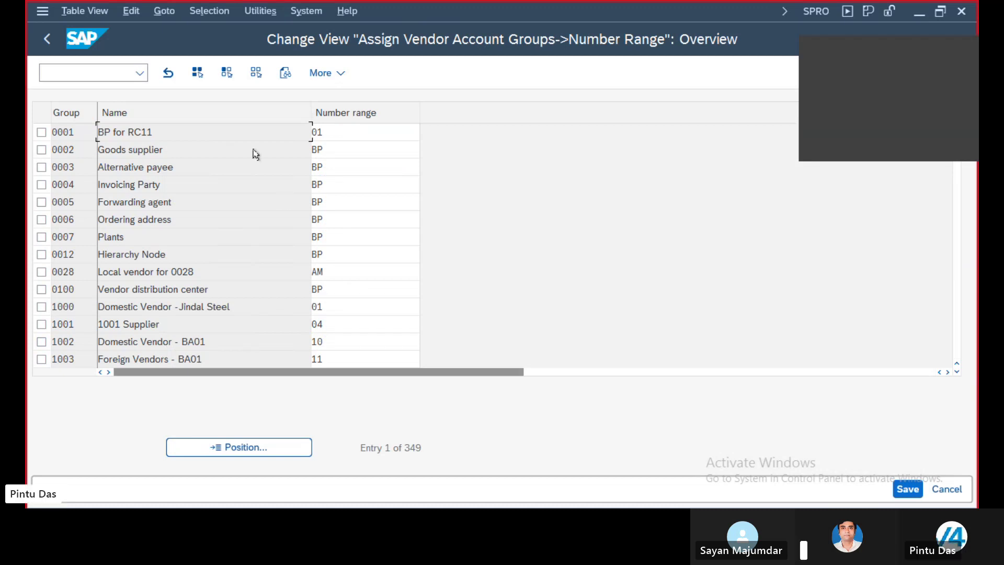
click(231, 447)
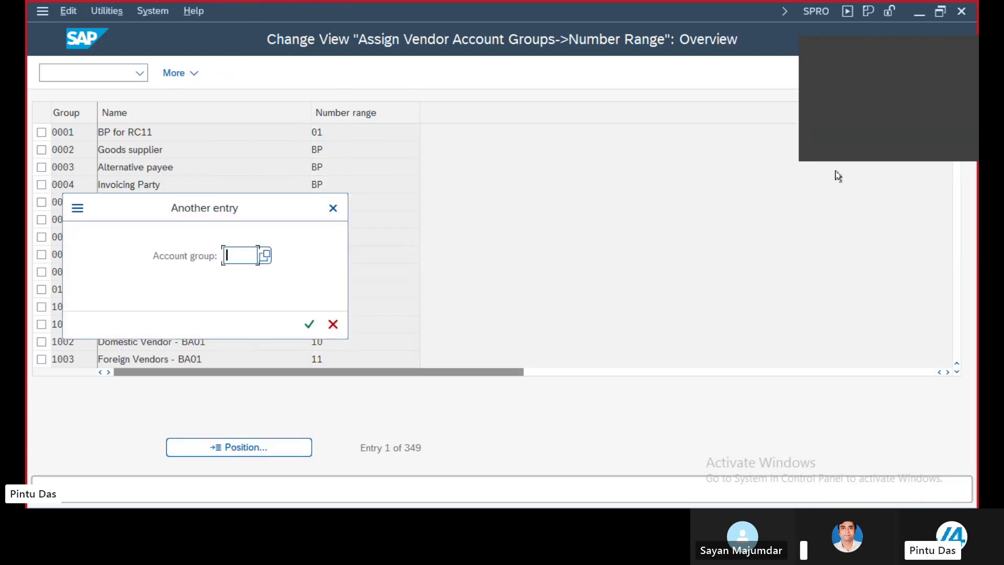
text(5001)
click(310, 326)
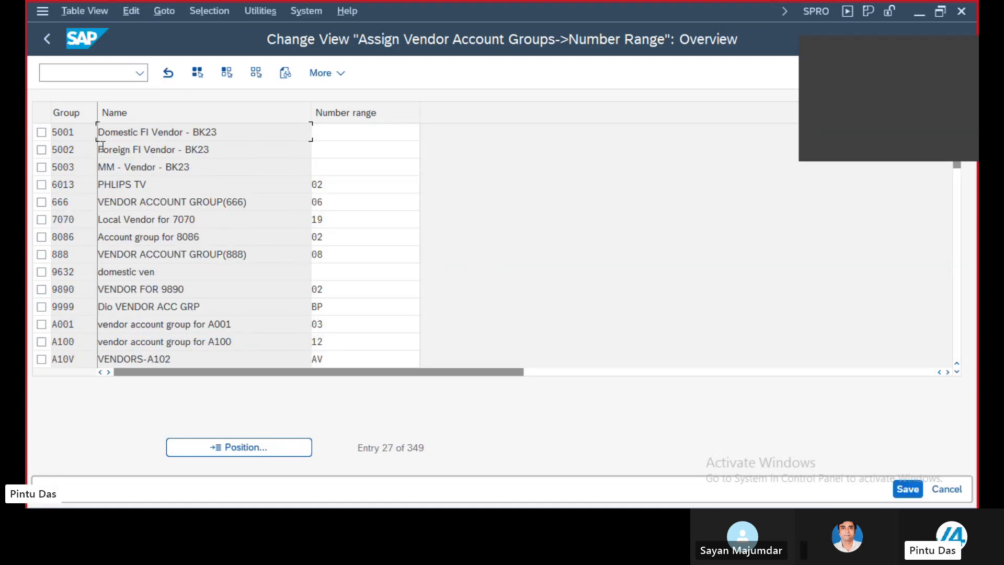
- Assign number ranges 12, 13 and 14 to account groups 5001, 5002 and 5003, save to the customizing request and return to the implementation guide
click(353, 131)
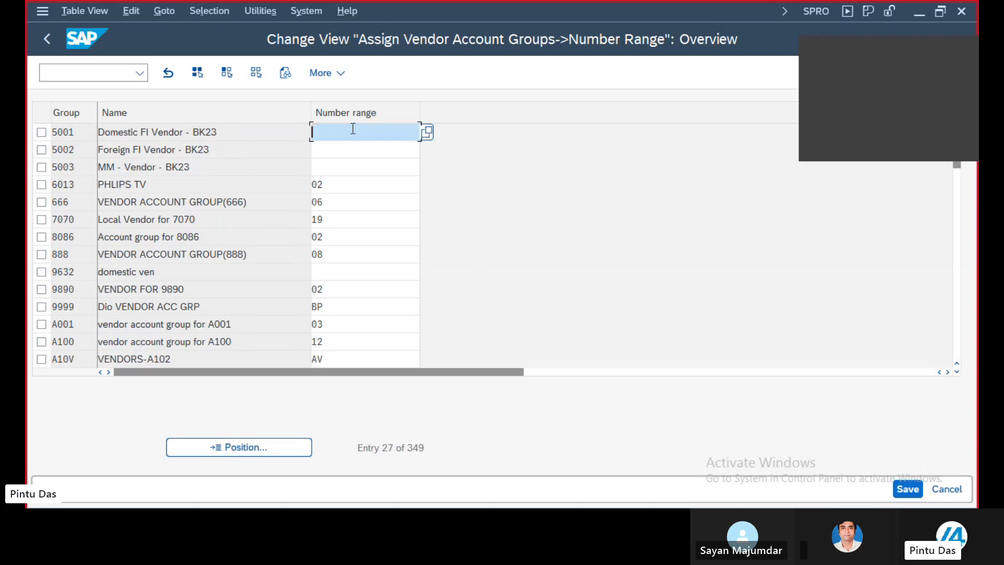
click(331, 152)
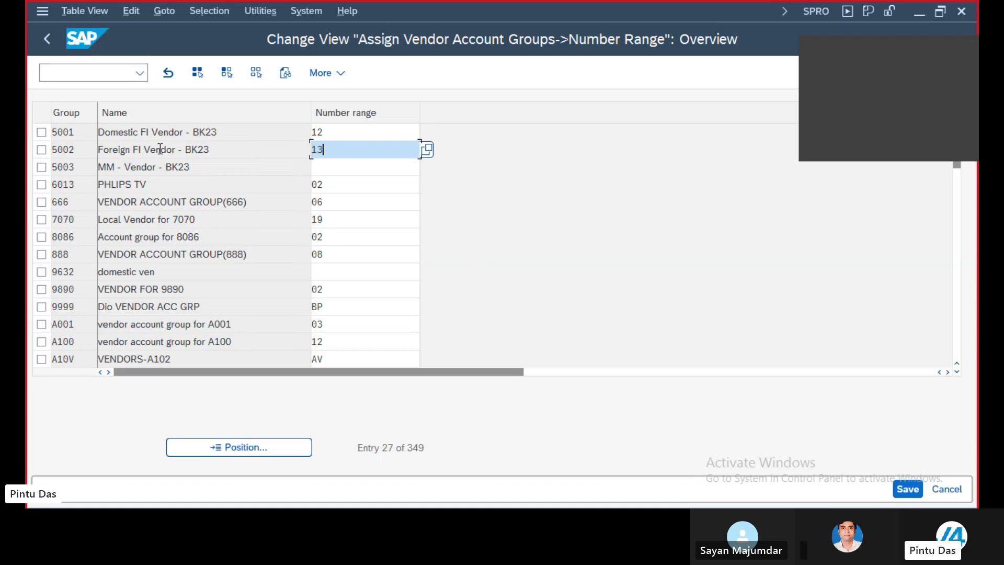
click(329, 168)
text(14)
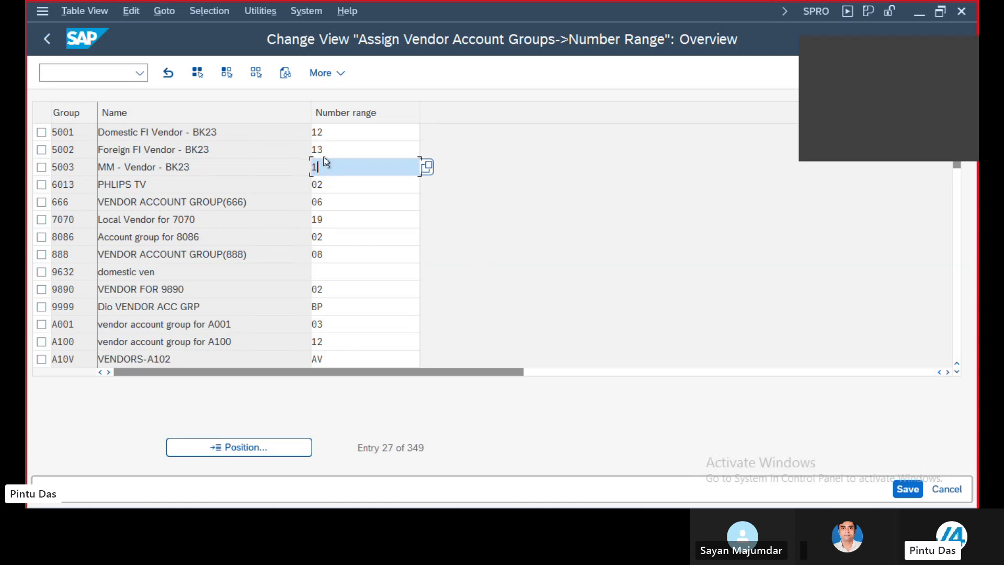
click(908, 489)
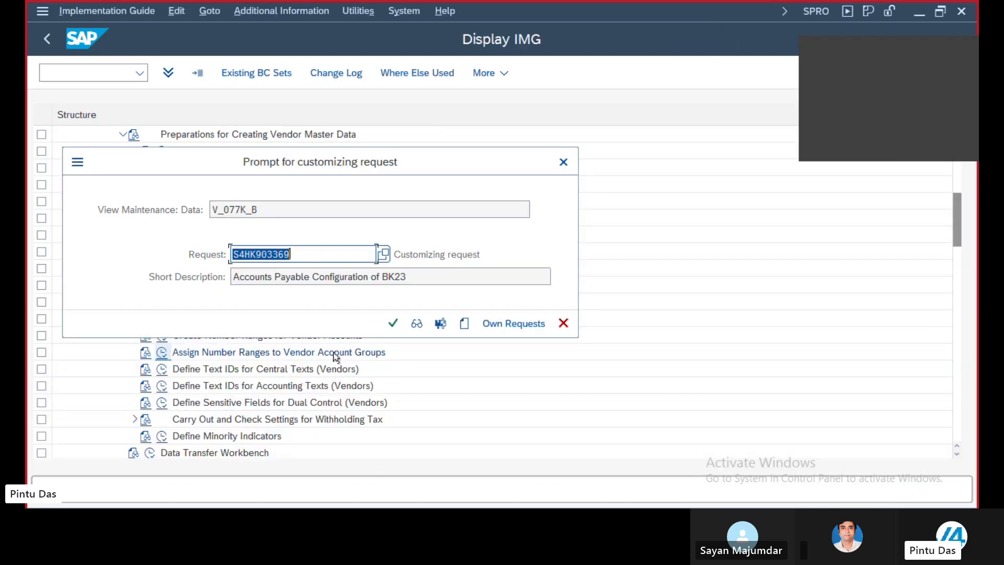
click(393, 324)
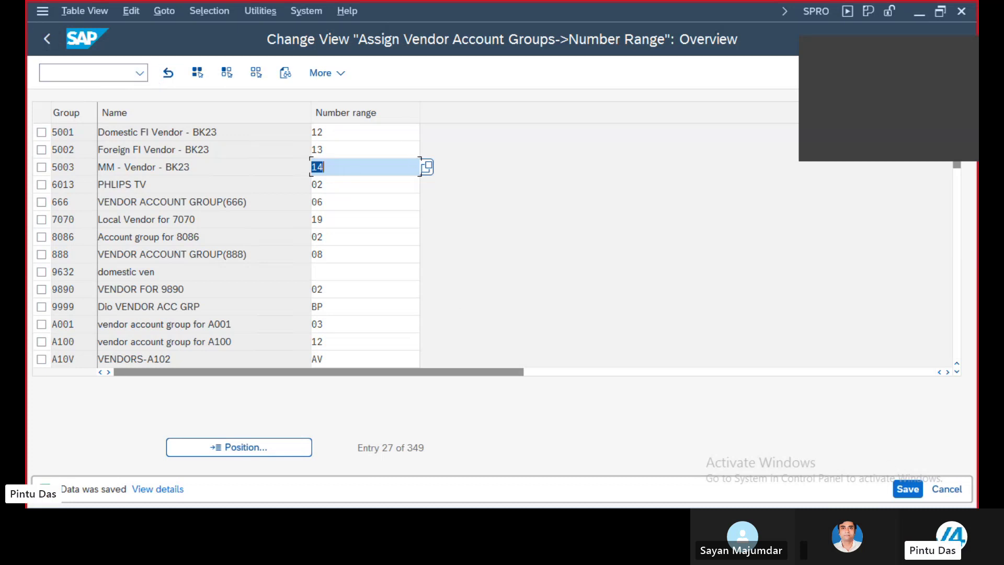
click(905, 491)
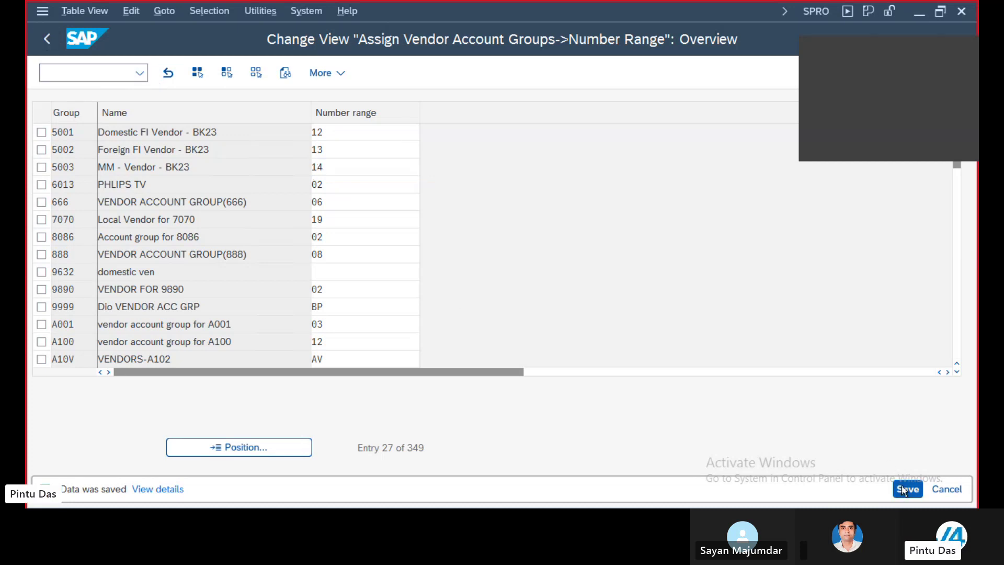
click(45, 40)
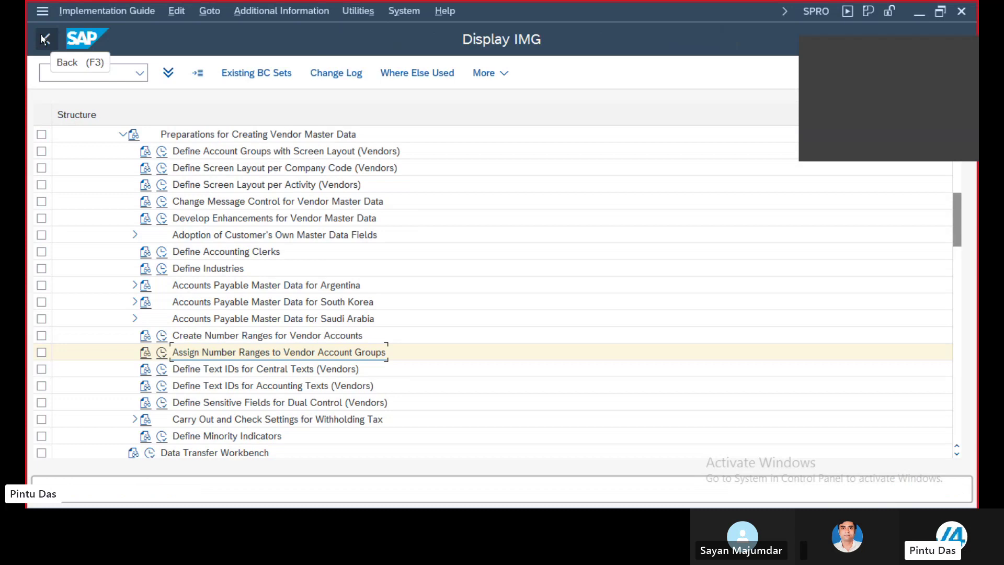
- Collapse the vendor master data preparations and their parent nodes up to Accounts Receivable and Accounts Payable
scroll(334, 352, up, 2)
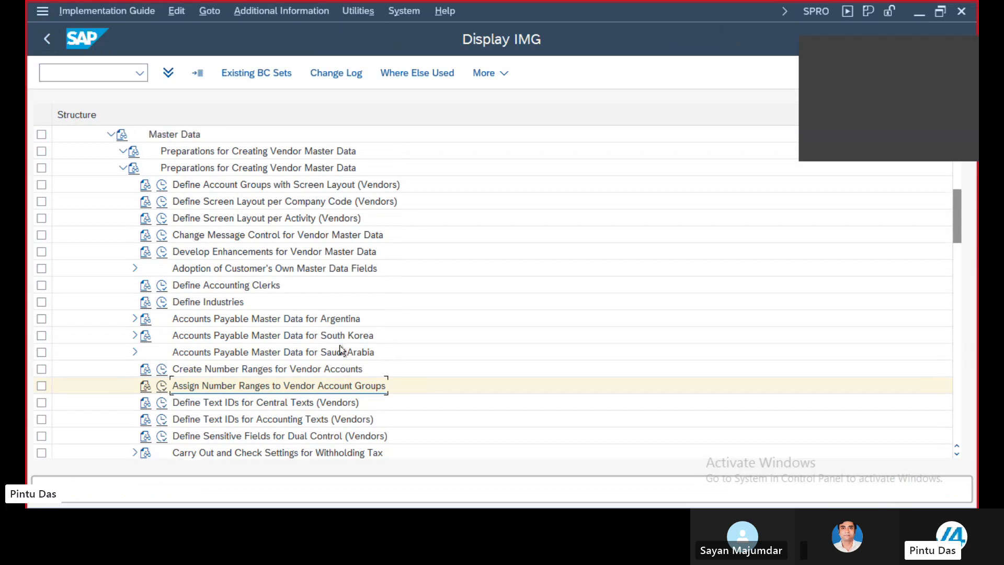
click(123, 202)
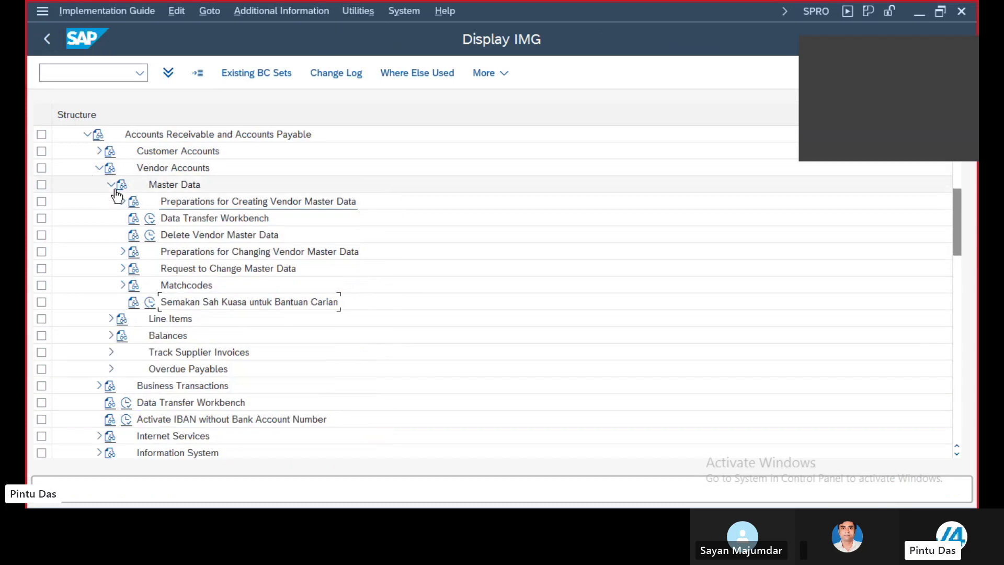
click(111, 185)
click(100, 168)
click(86, 135)
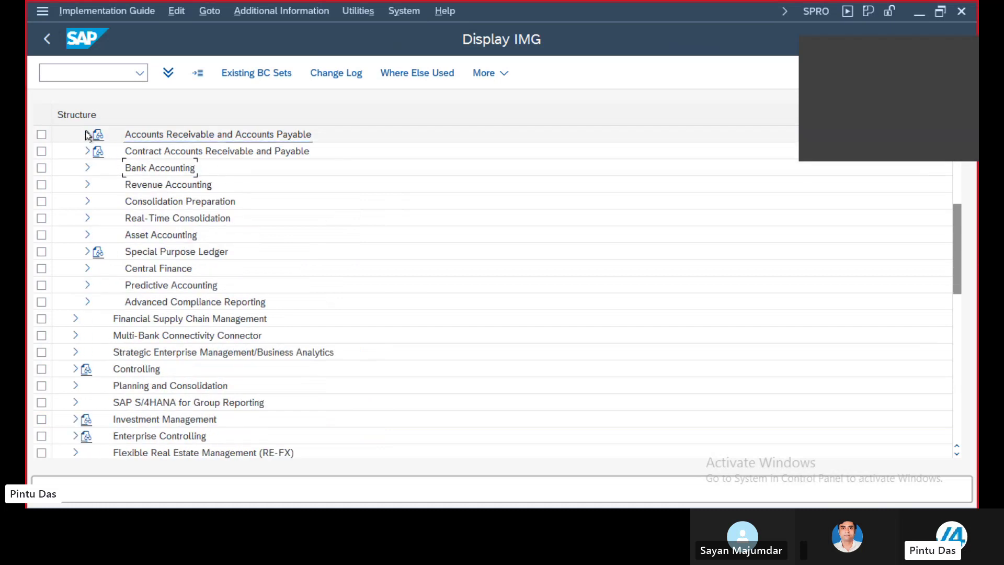
- Open Define Tolerances (Vendors) under Accounts Receivable and Accounts Payable, Business Transactions, Outgoing Payments, Manual Outgoing Payments
scroll(500, 385, up, 5)
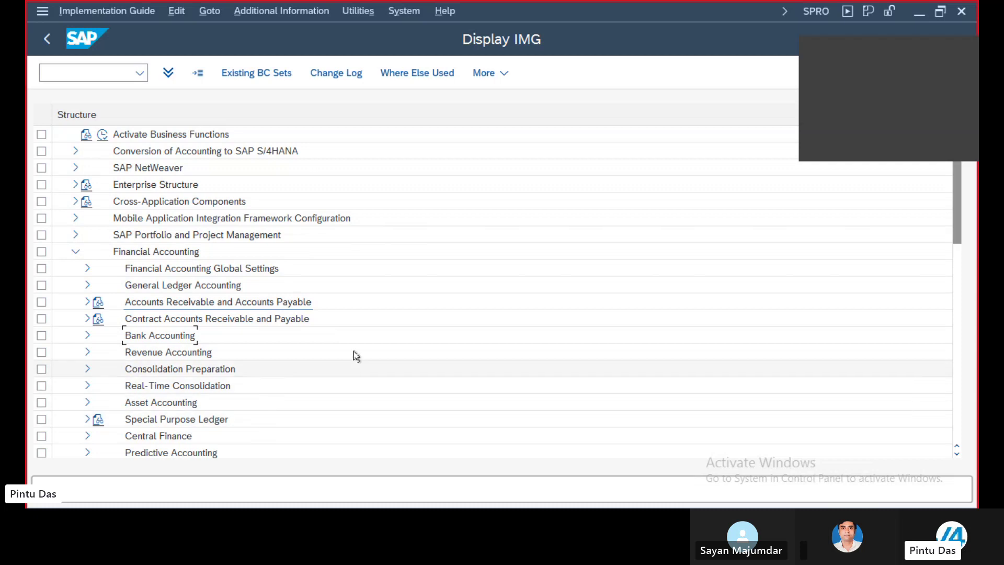
scroll(356, 355, down, 2)
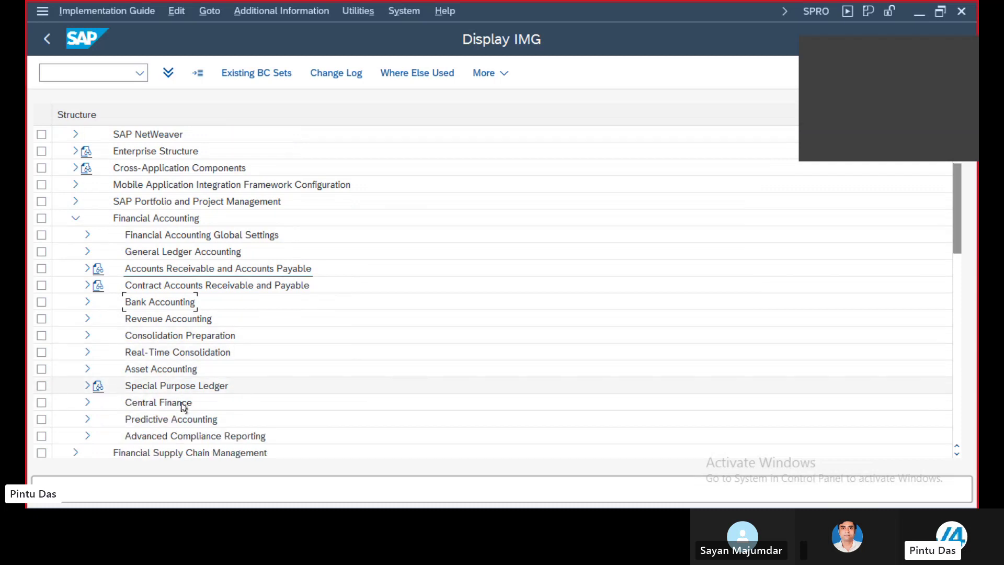
scroll(391, 361, down, 1)
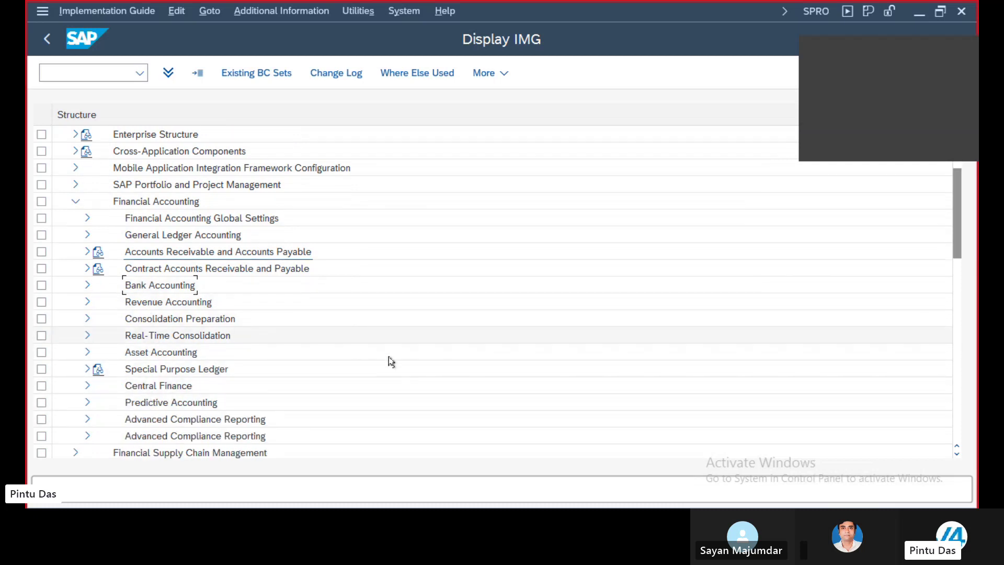
scroll(391, 360, down, 2)
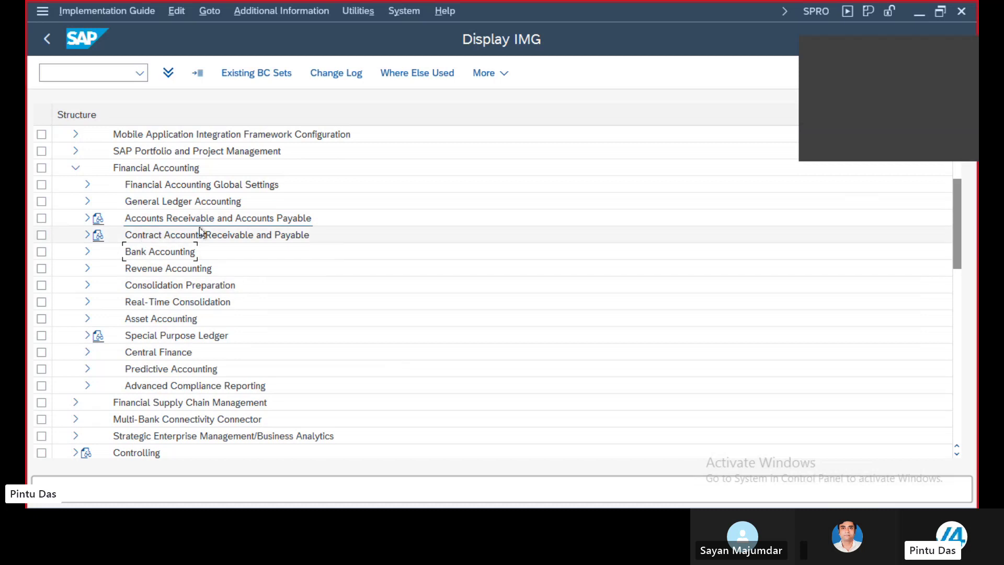
click(88, 219)
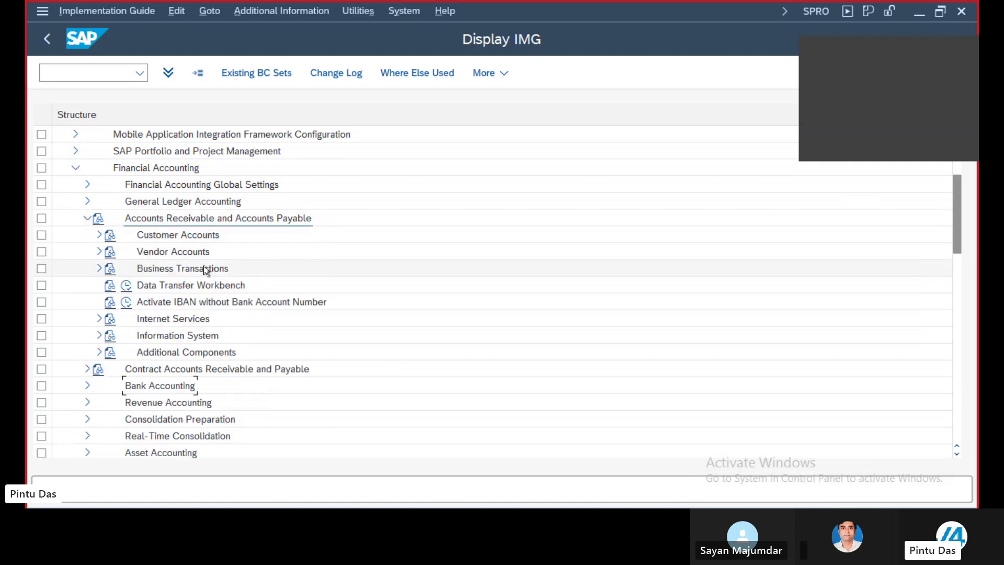
click(99, 269)
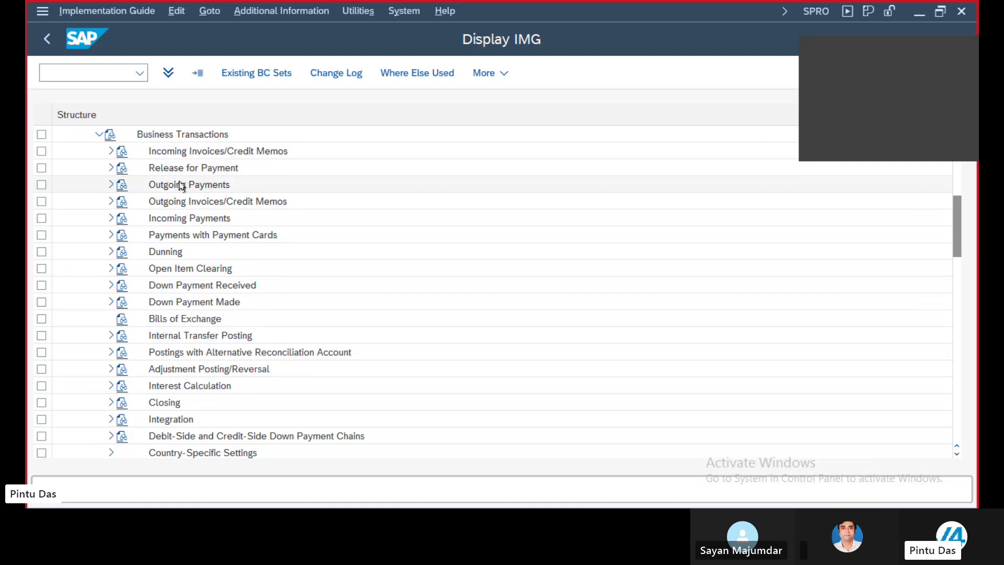
click(109, 186)
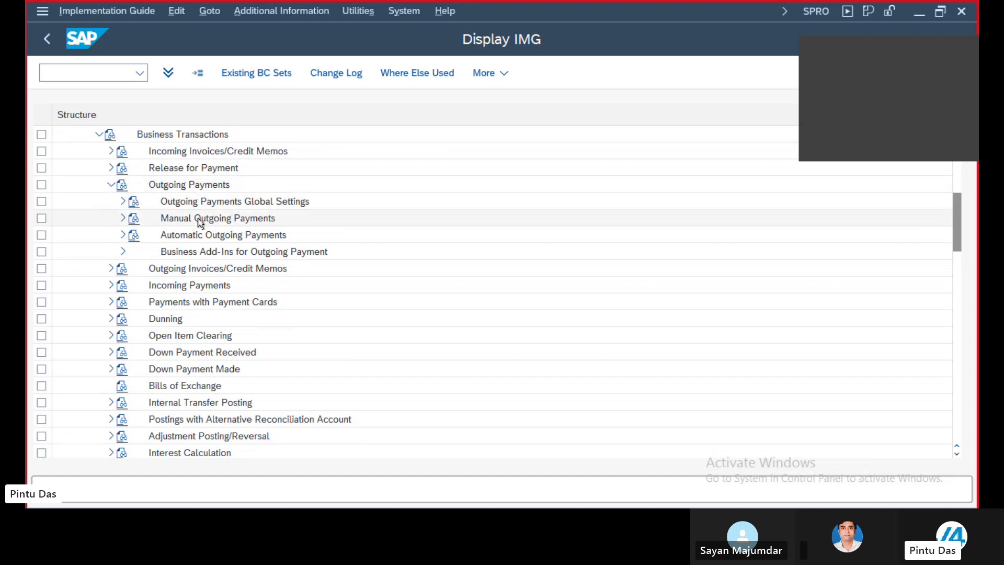
click(123, 218)
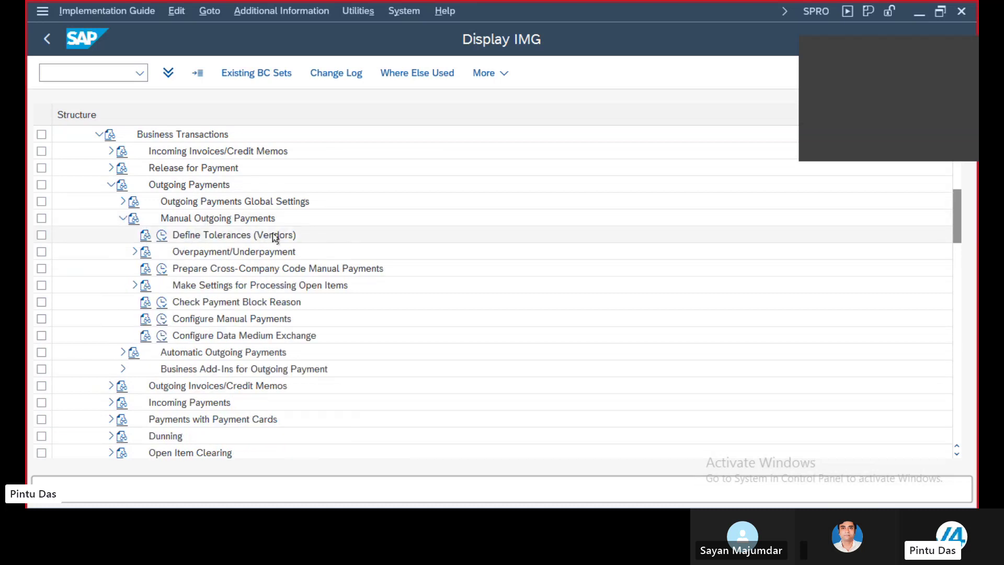
click(163, 235)
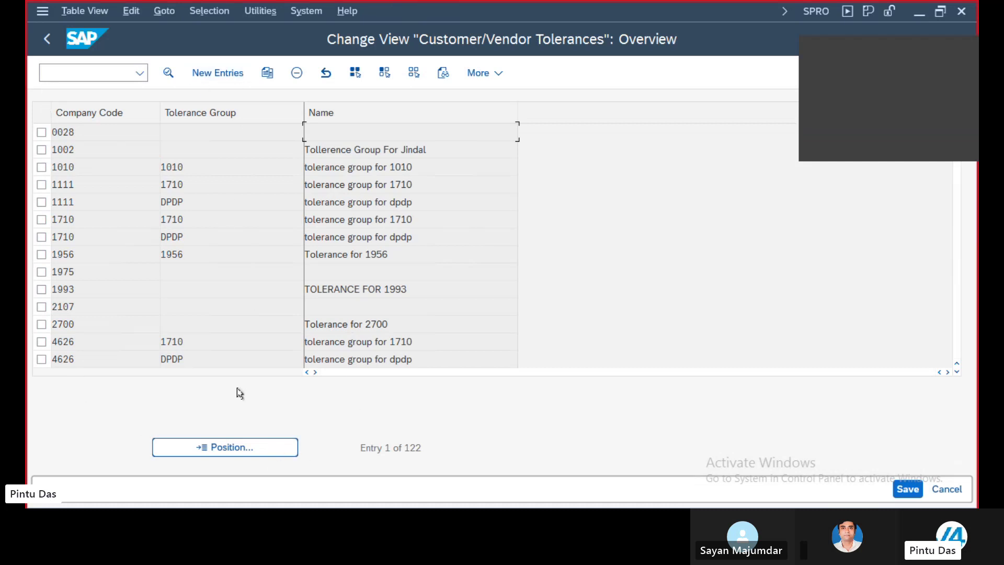
- Start a new tolerance entry for company code BK23 with a blank tolerance group and the name Tollerence Group For BK23
click(206, 74)
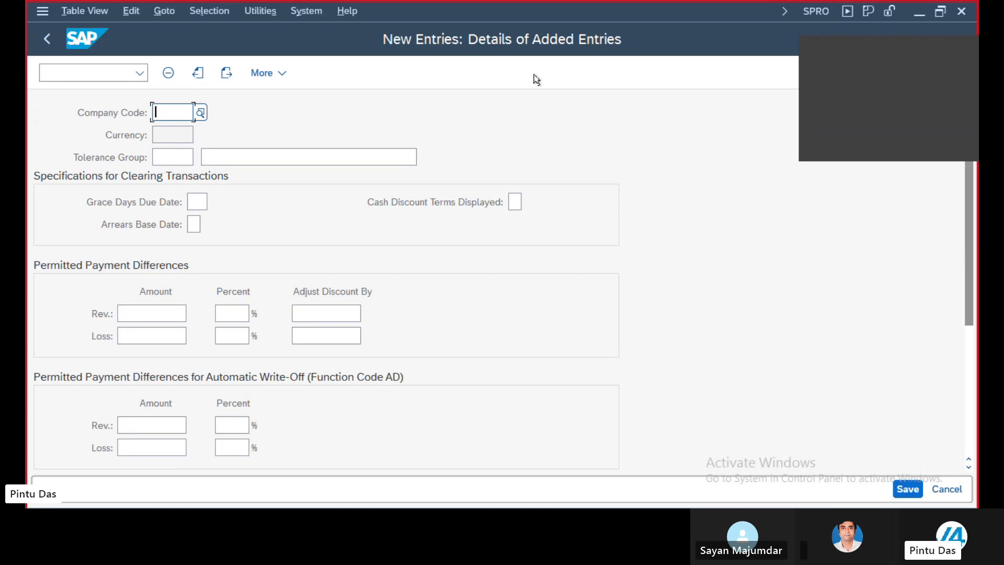
text(BK23)
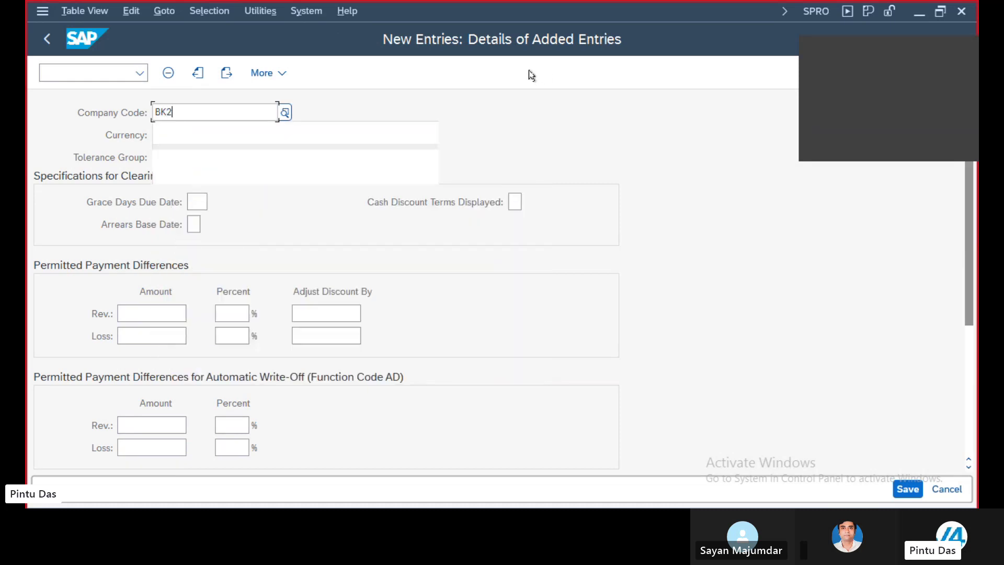
click(176, 175)
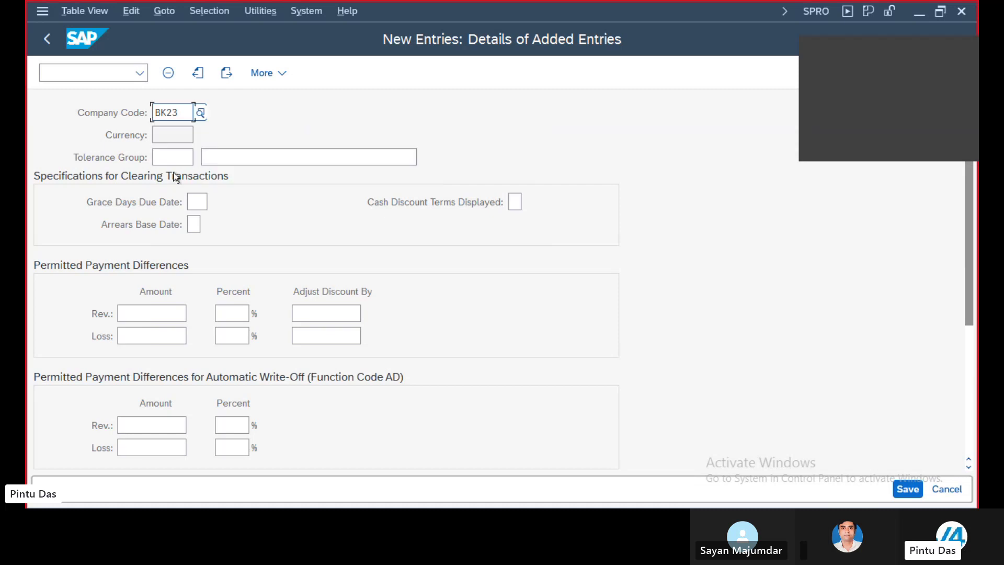
click(173, 152)
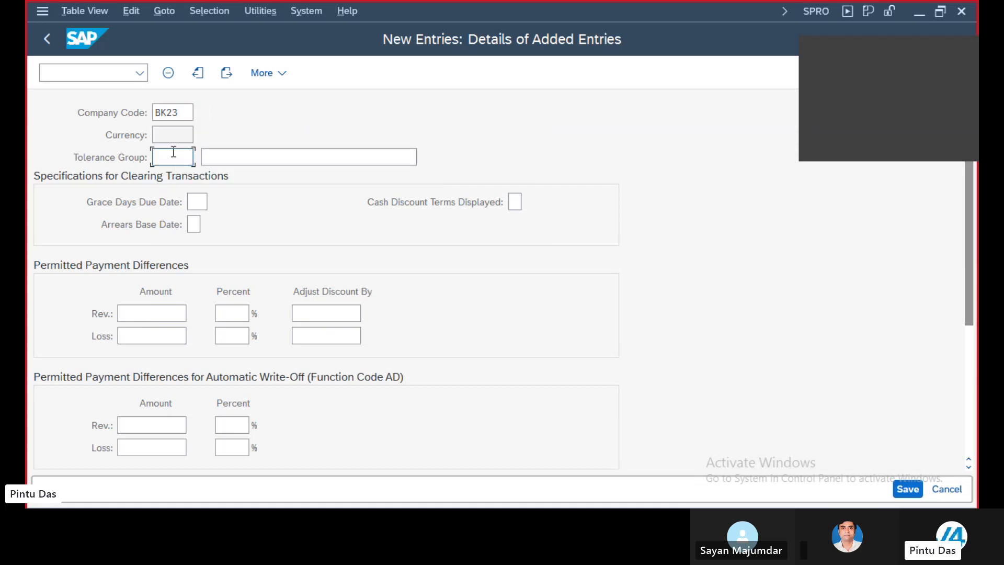
click(235, 158)
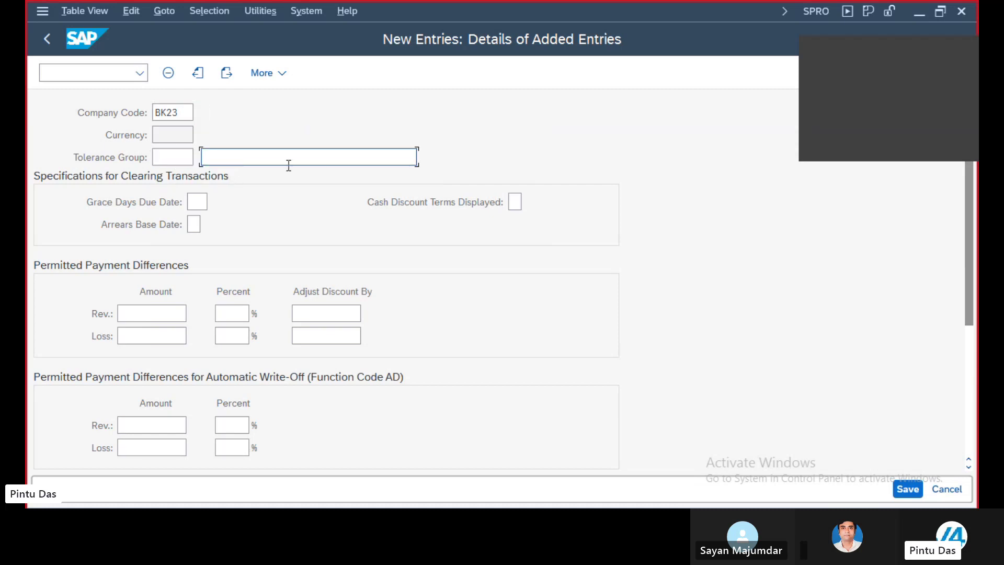
text(T)
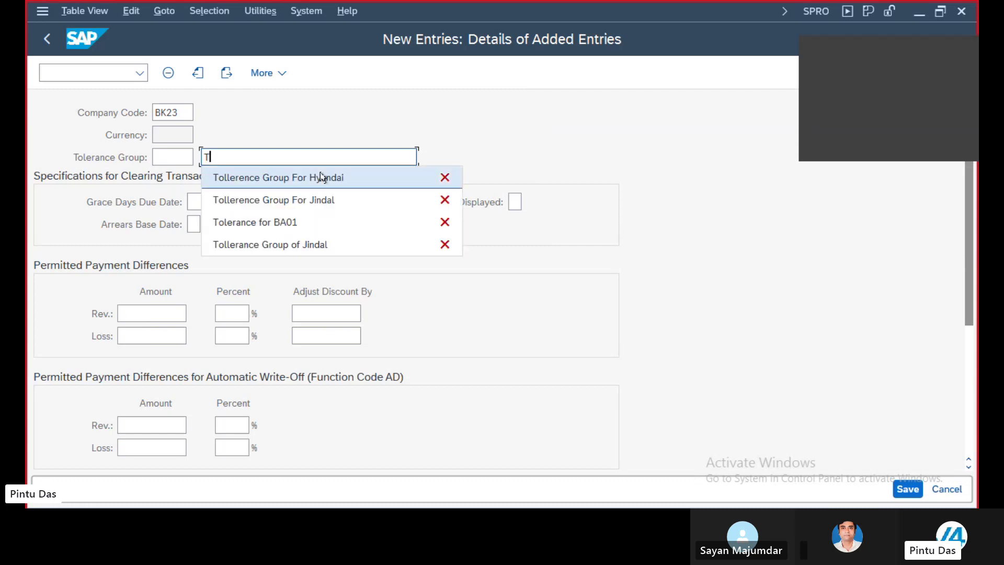
click(287, 183)
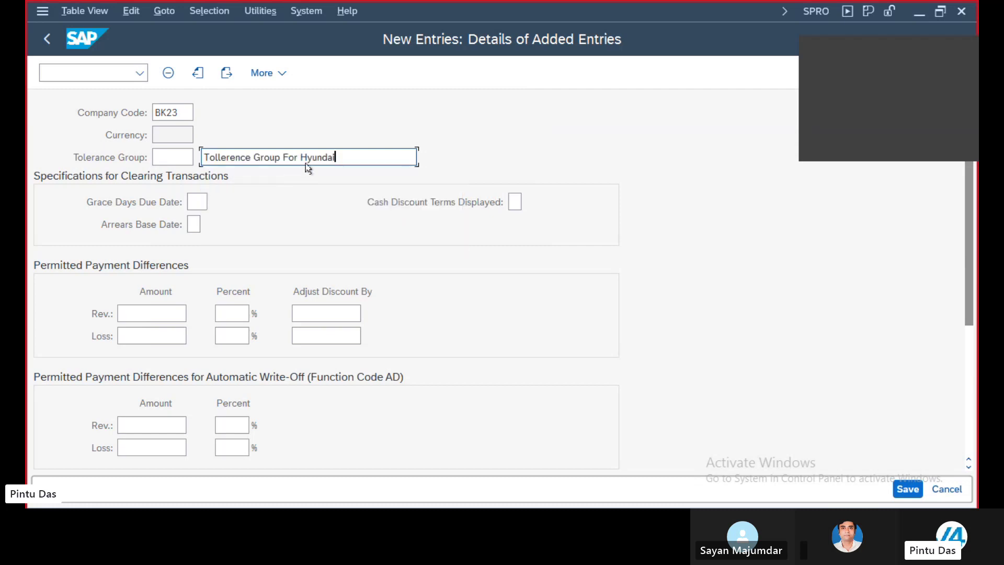
drag(301, 157, 359, 157)
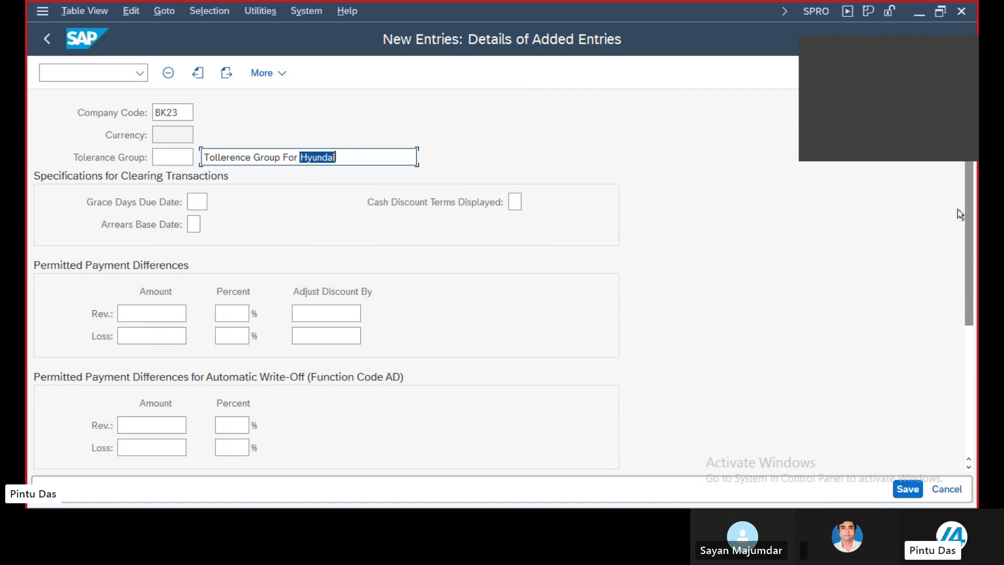
text(BK23)
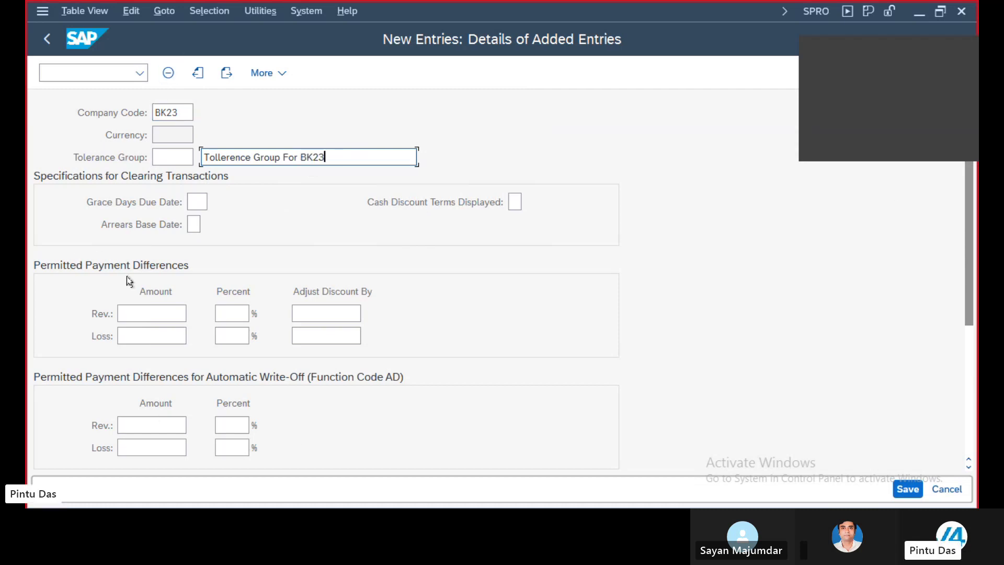
scroll(561, 306, down, 1)
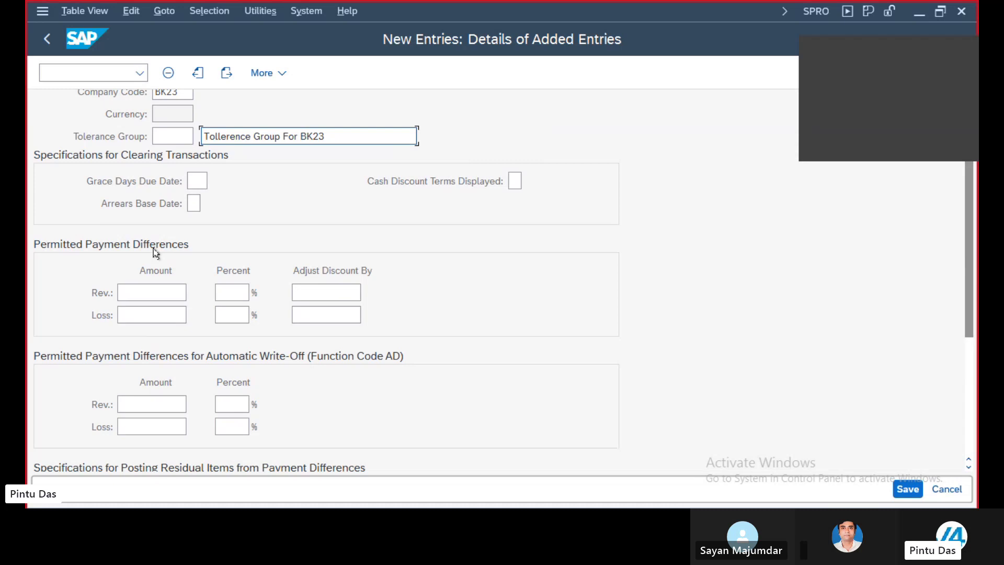
click(149, 293)
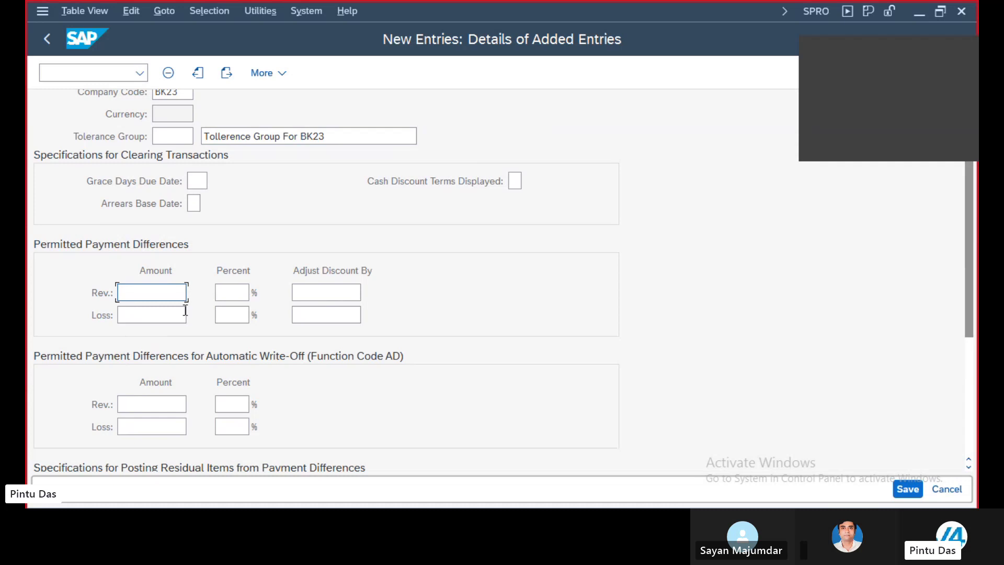
click(242, 292)
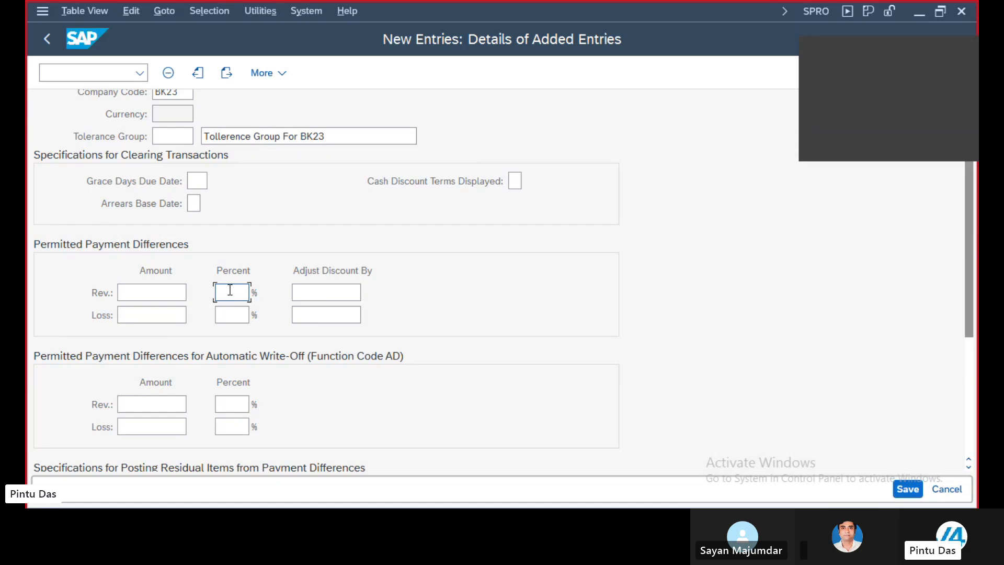
click(141, 295)
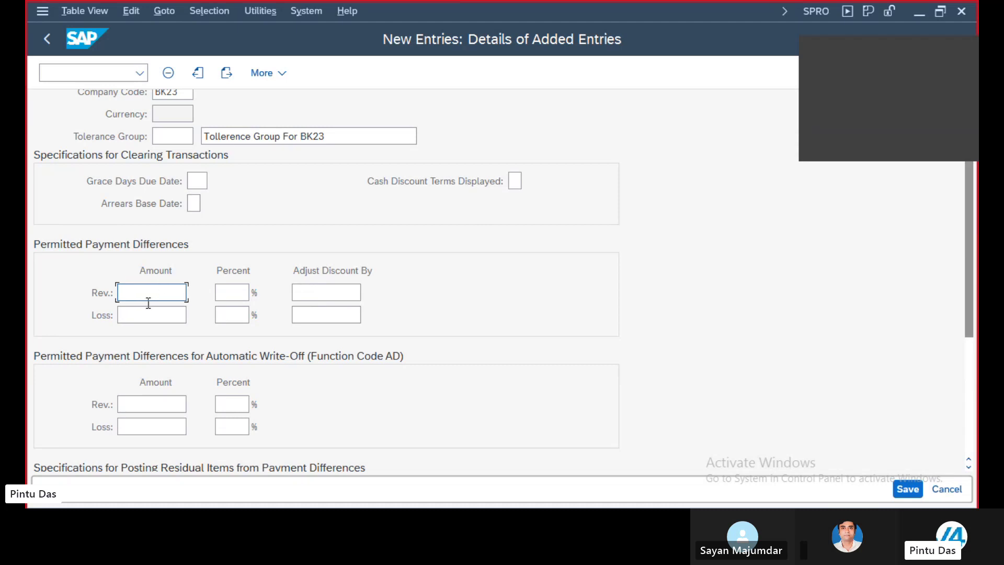
click(138, 314)
click(138, 289)
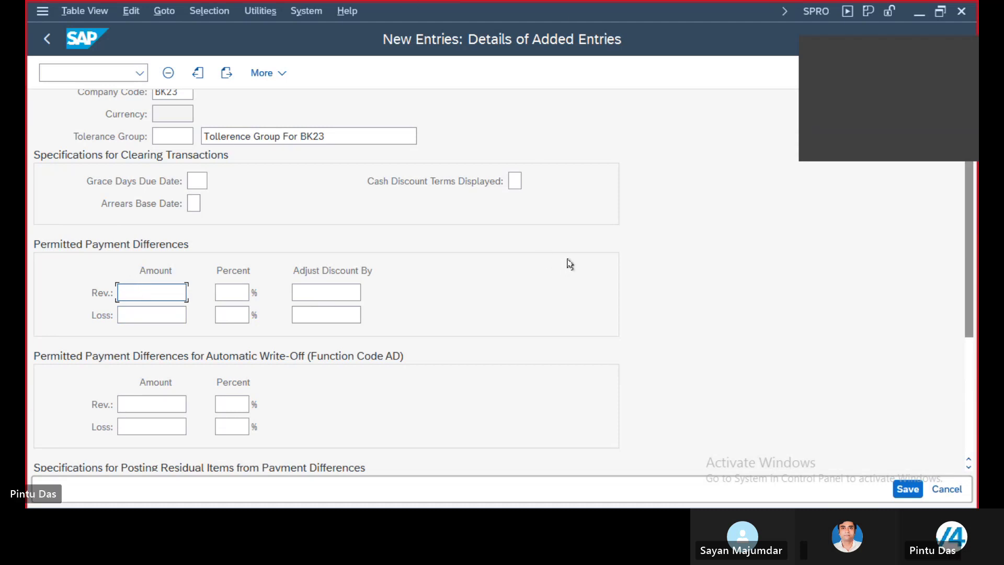
scroll(570, 259, up, 1)
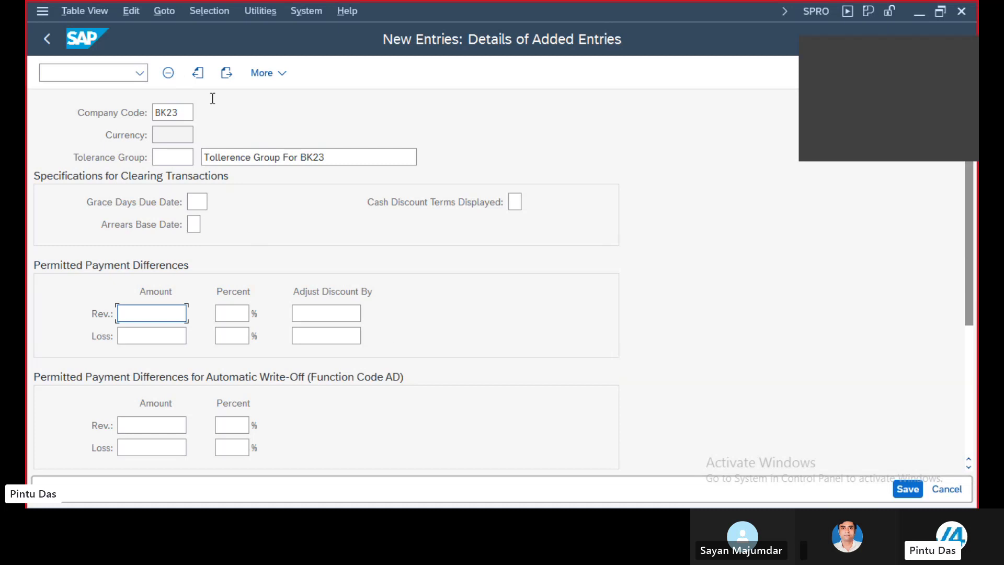
- Save the BK23 vendor tolerance group to the Accounts Payable customizing request and return to the implementation guide
click(910, 492)
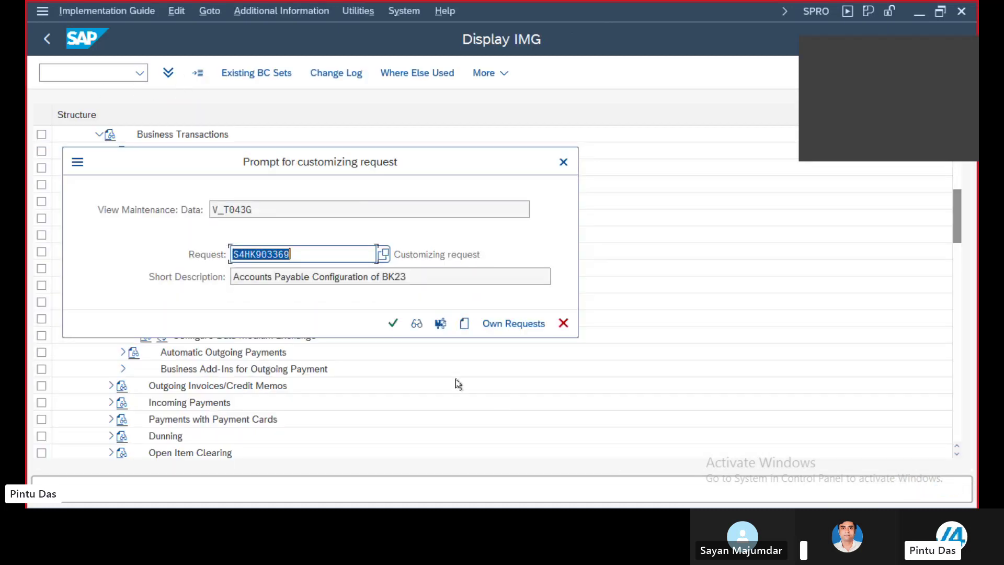
click(393, 323)
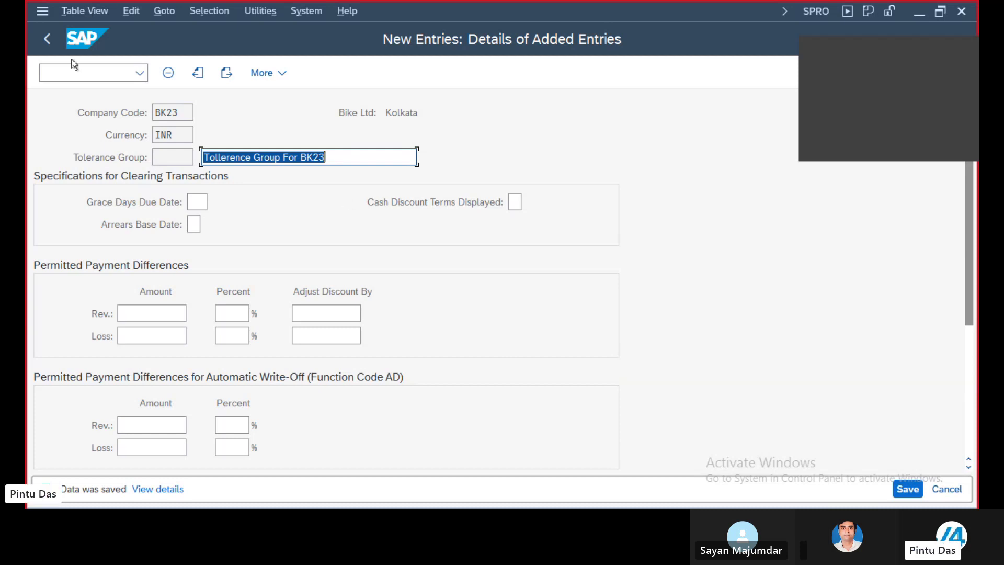
click(47, 40)
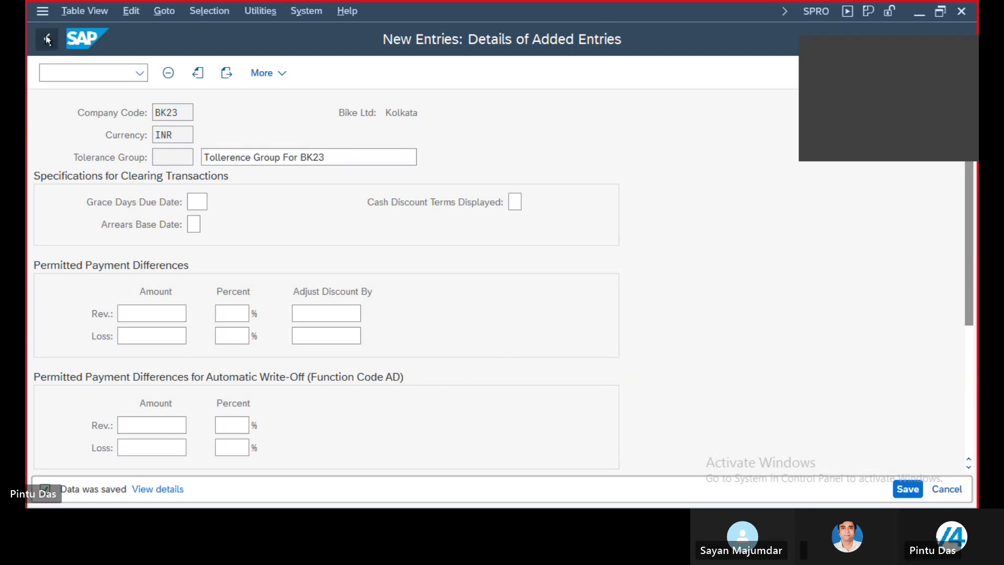
click(47, 39)
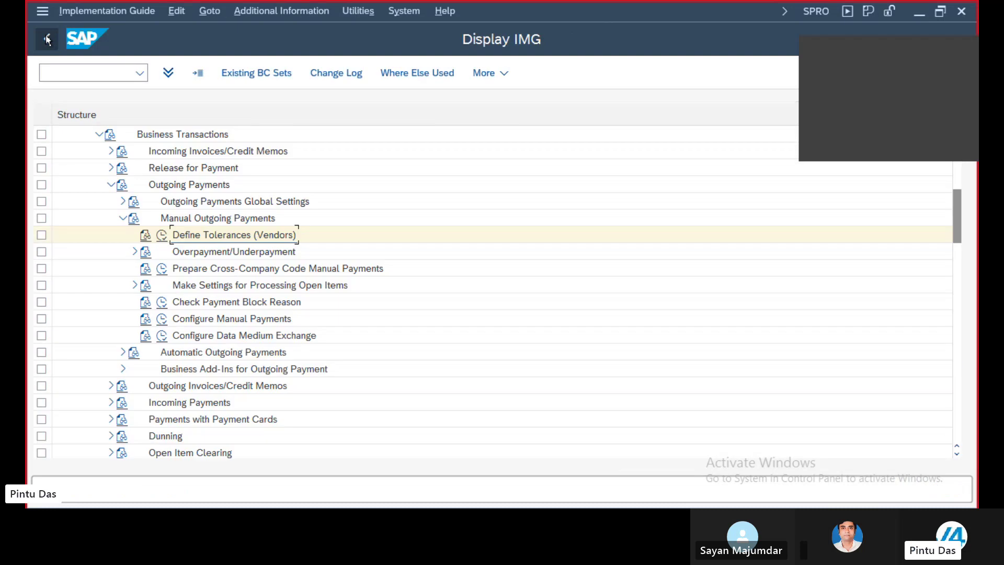
- Collapse Accounts Receivable and Accounts Payable, and expand Document Types under Financial Accounting Global Settings, Document
scroll(380, 282, up, 2)
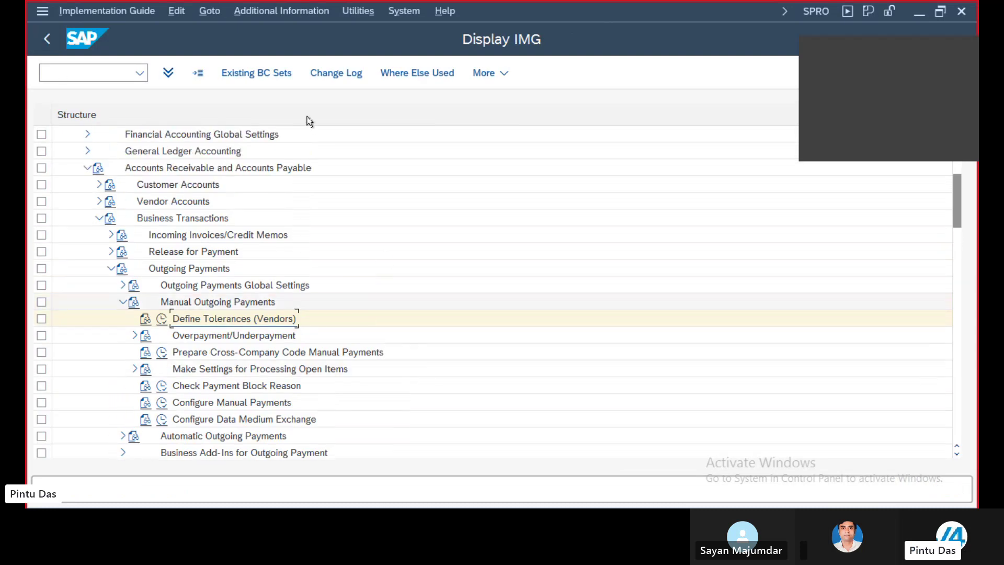
click(87, 167)
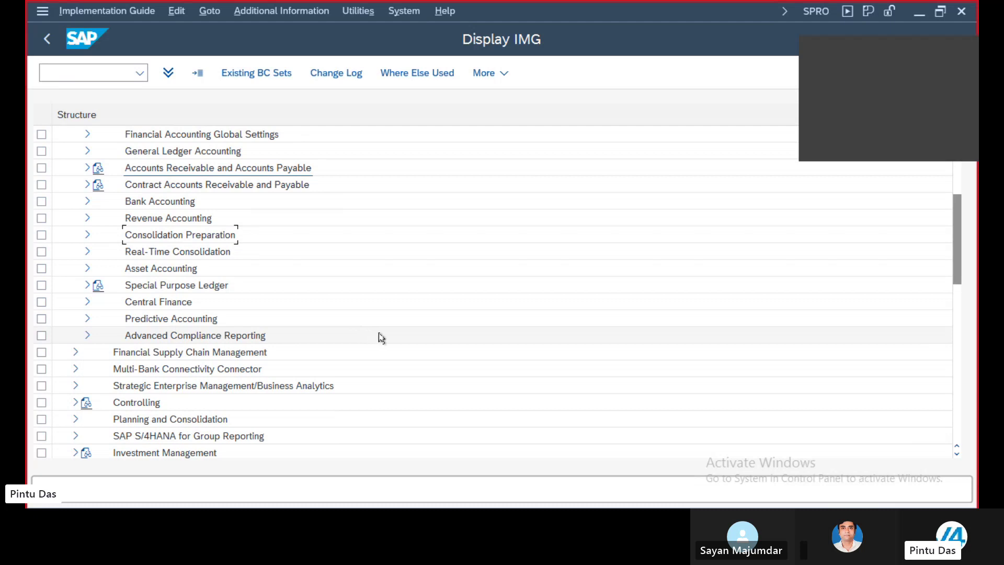
scroll(360, 320, up, 2)
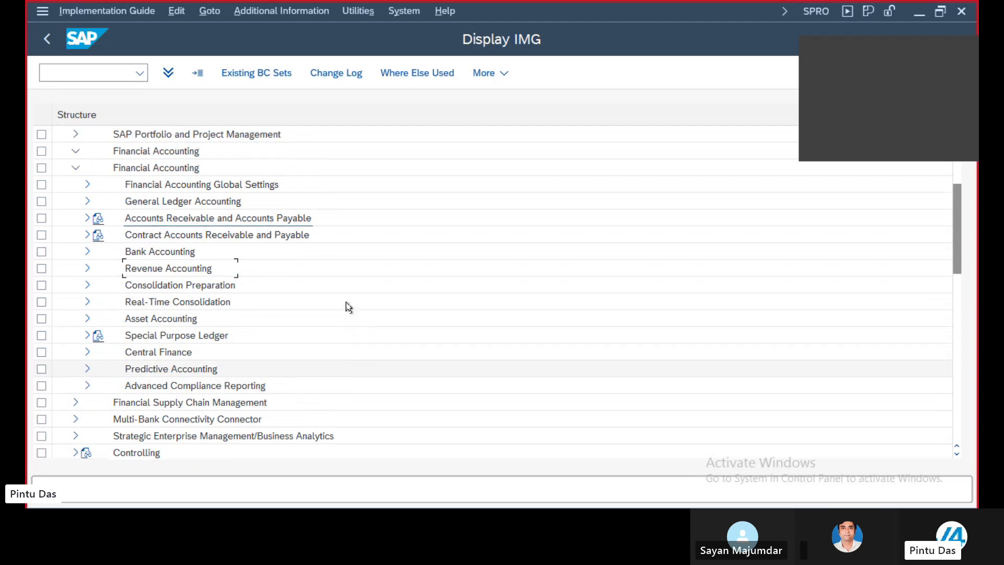
scroll(349, 303, up, 2)
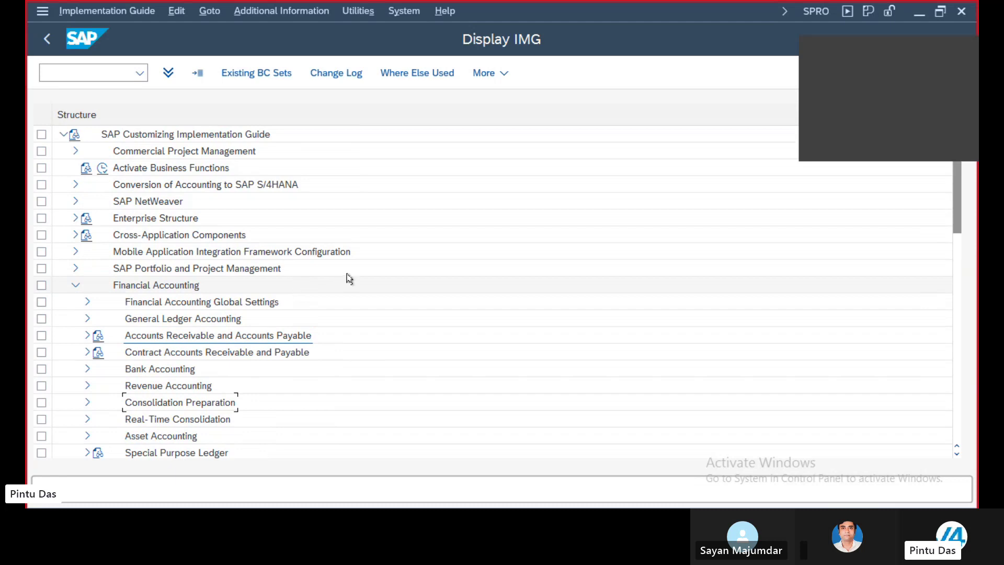
click(88, 303)
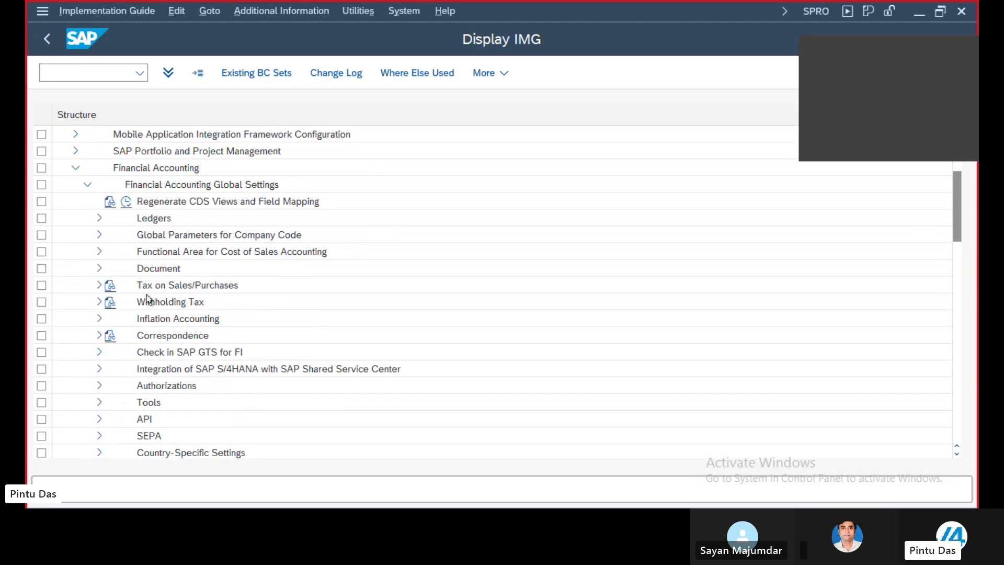
click(99, 268)
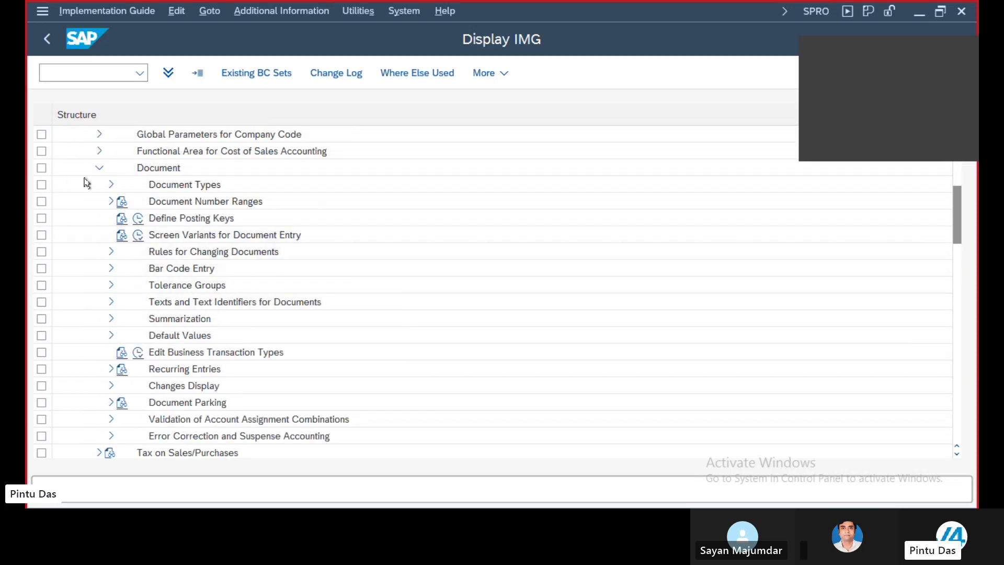
click(111, 184)
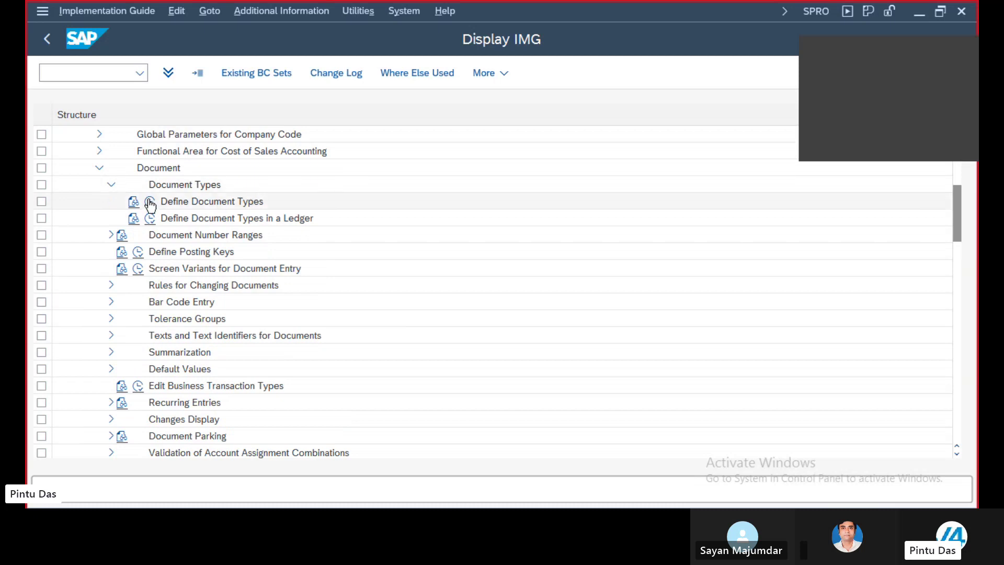
click(107, 184)
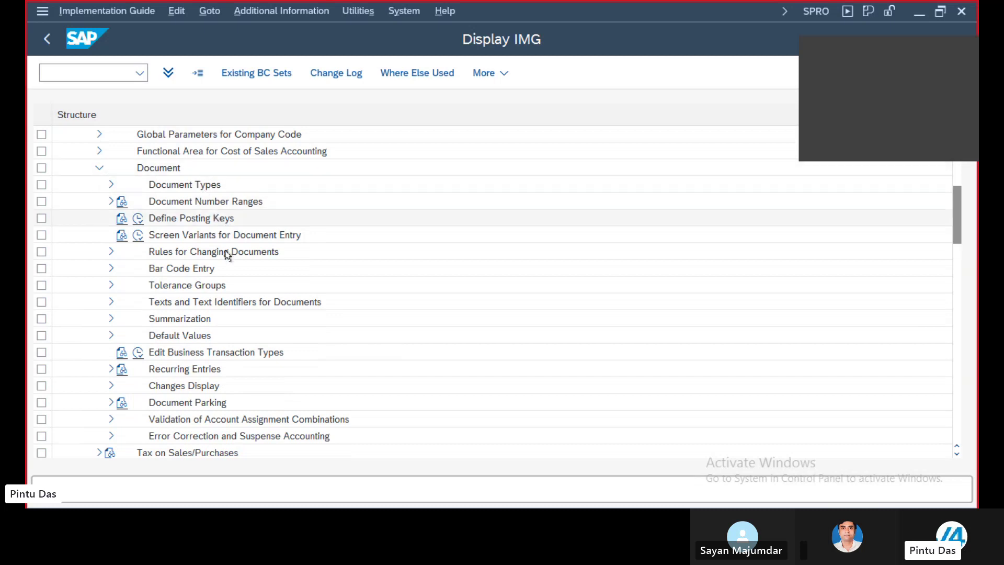
click(111, 185)
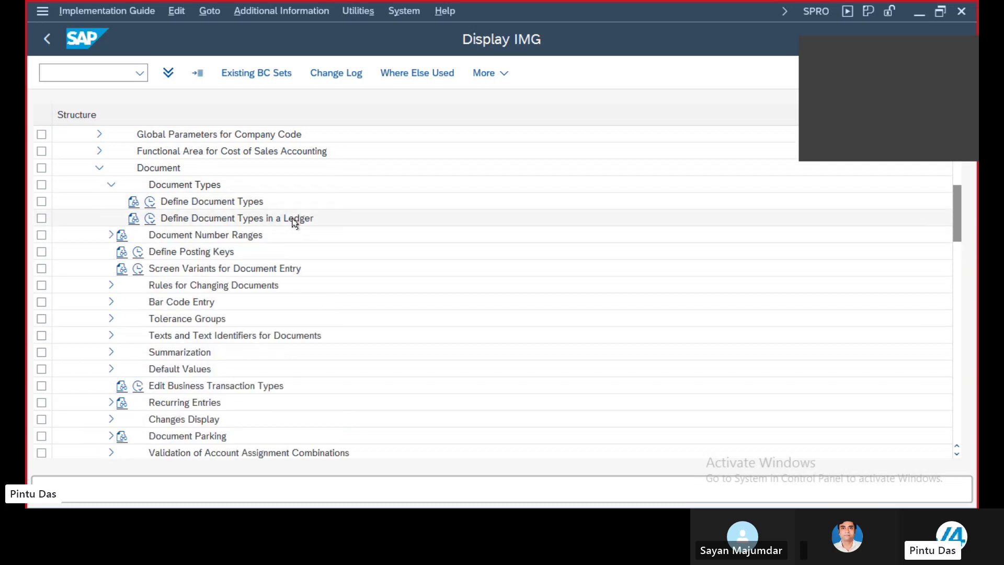
- Open the Define Document Types activity under Document Types
click(150, 202)
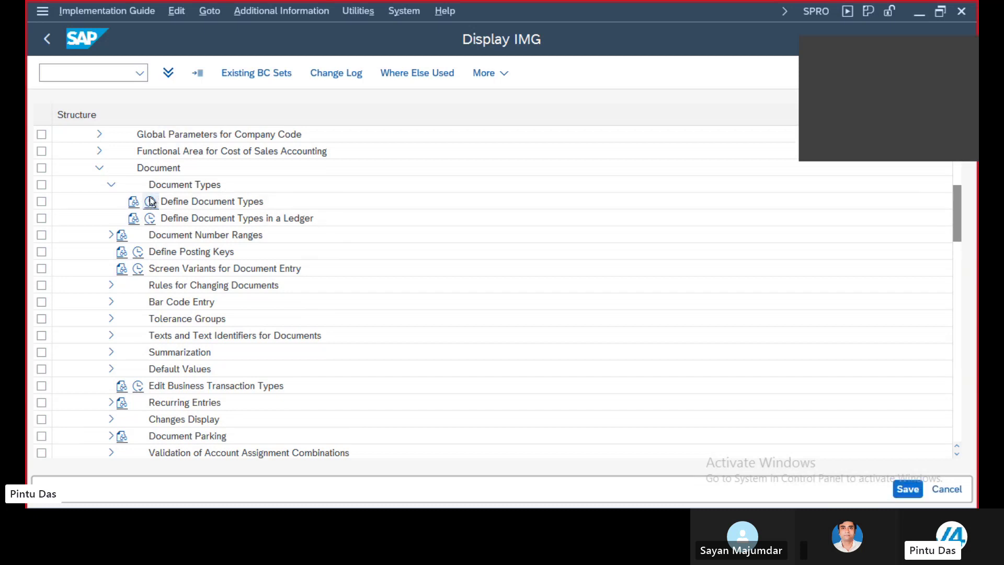
click(40, 39)
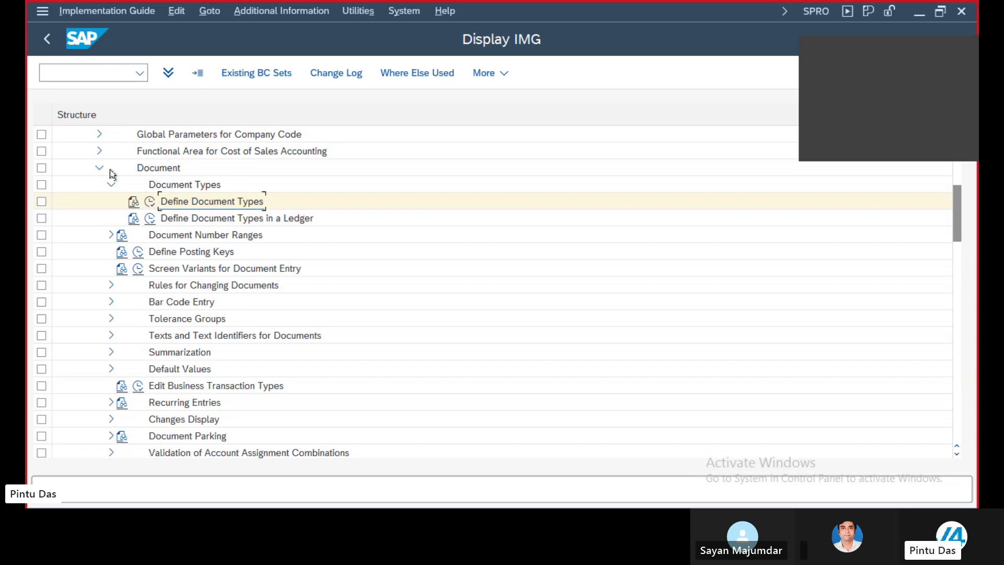
scroll(326, 341, up, 3)
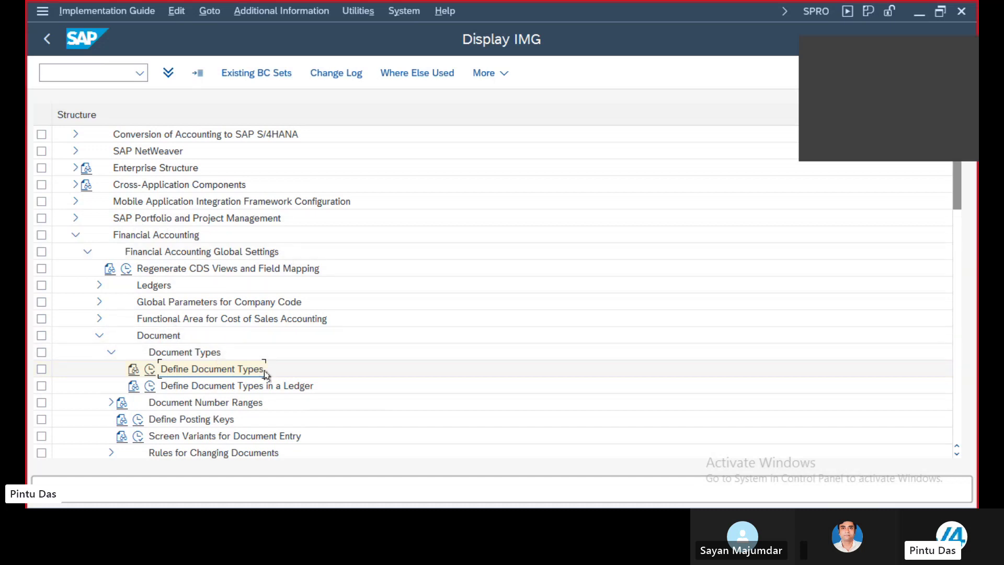
click(150, 369)
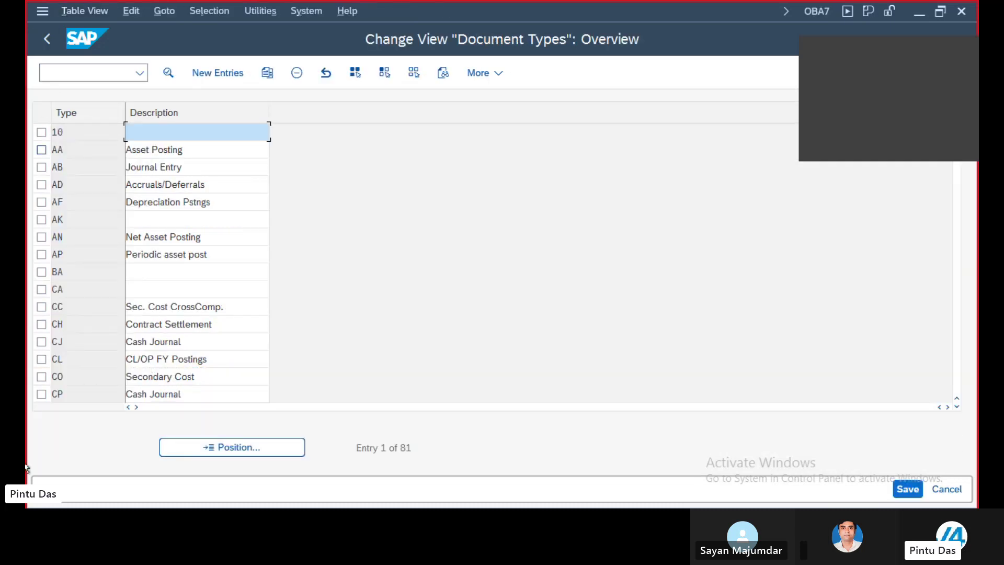
click(42, 149)
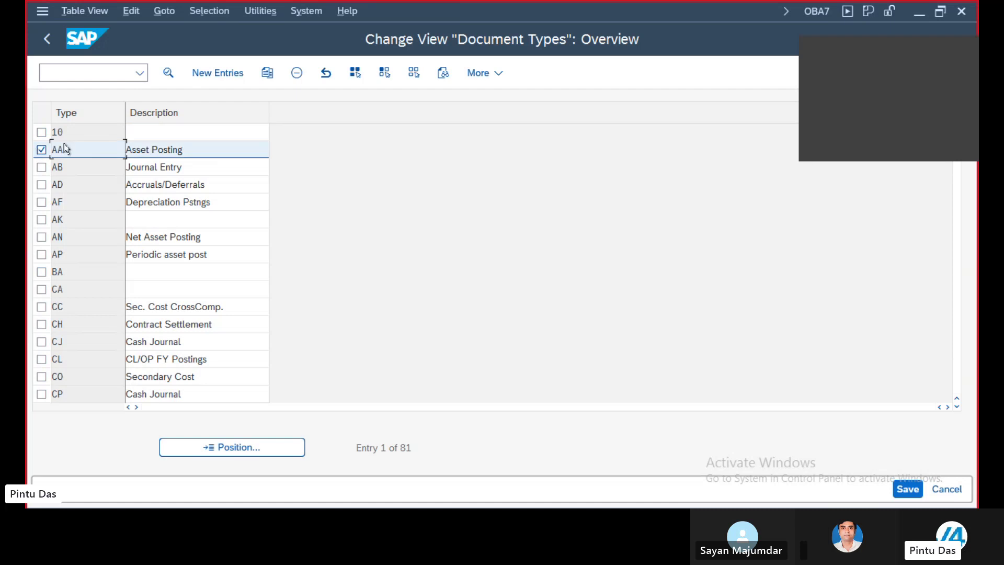
click(267, 73)
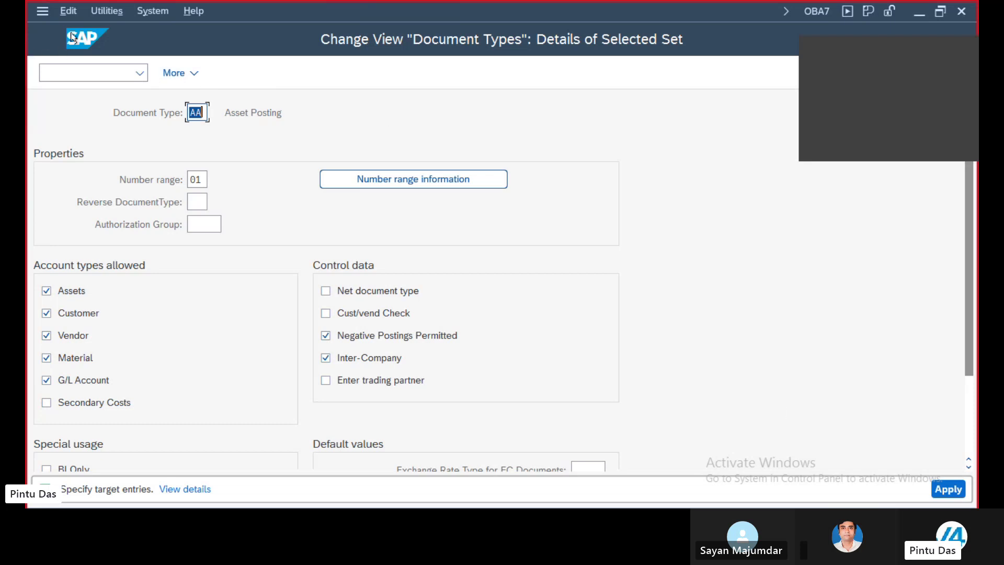
click(195, 75)
click(199, 98)
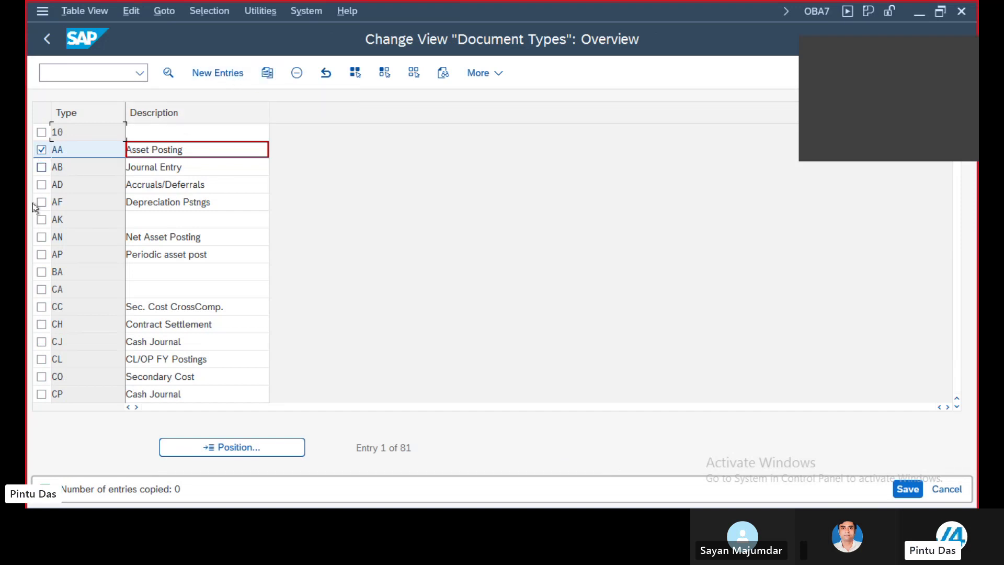
click(204, 73)
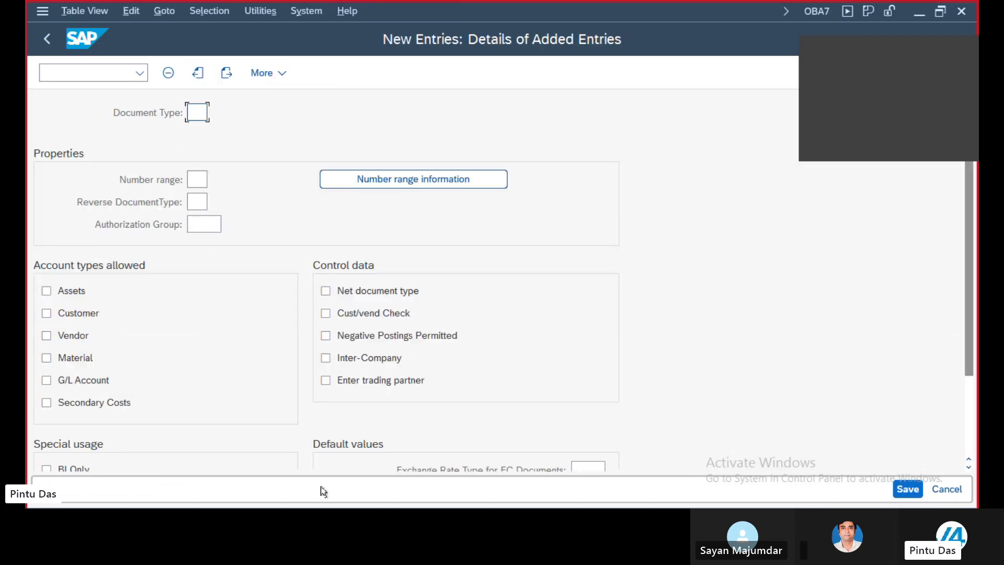
click(47, 39)
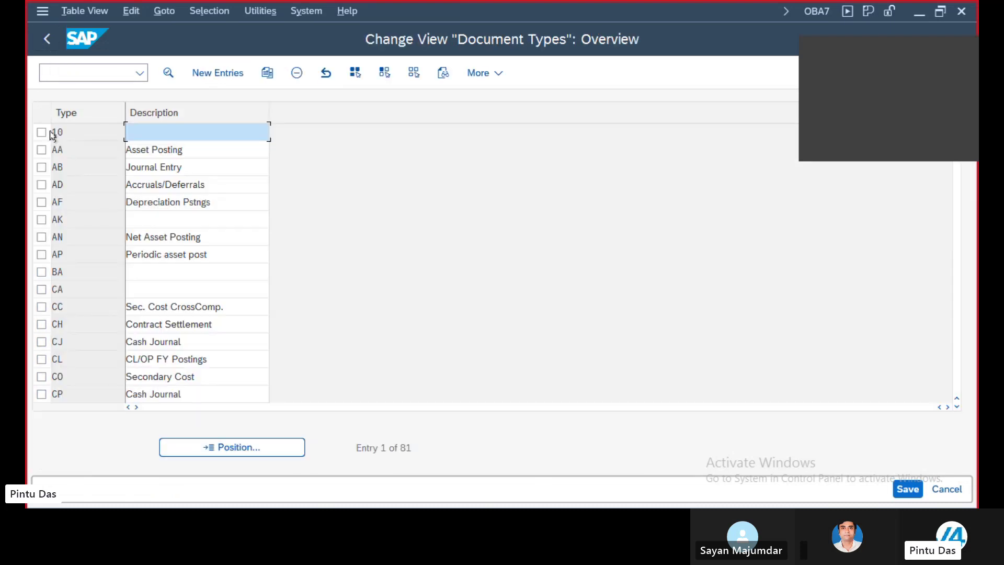
- Position the document type list on SA and open the details of that document type
click(243, 447)
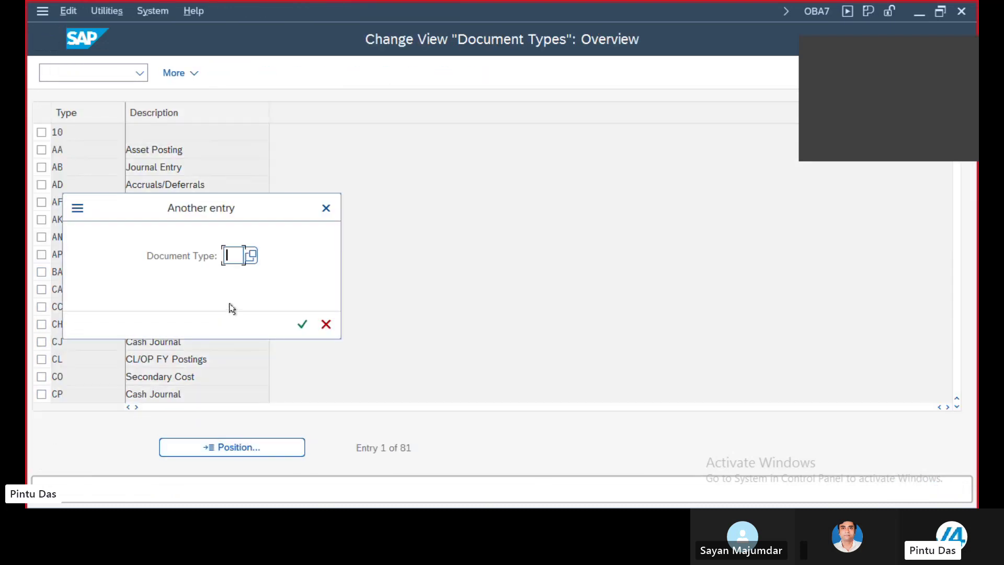
text(SA)
key(Return)
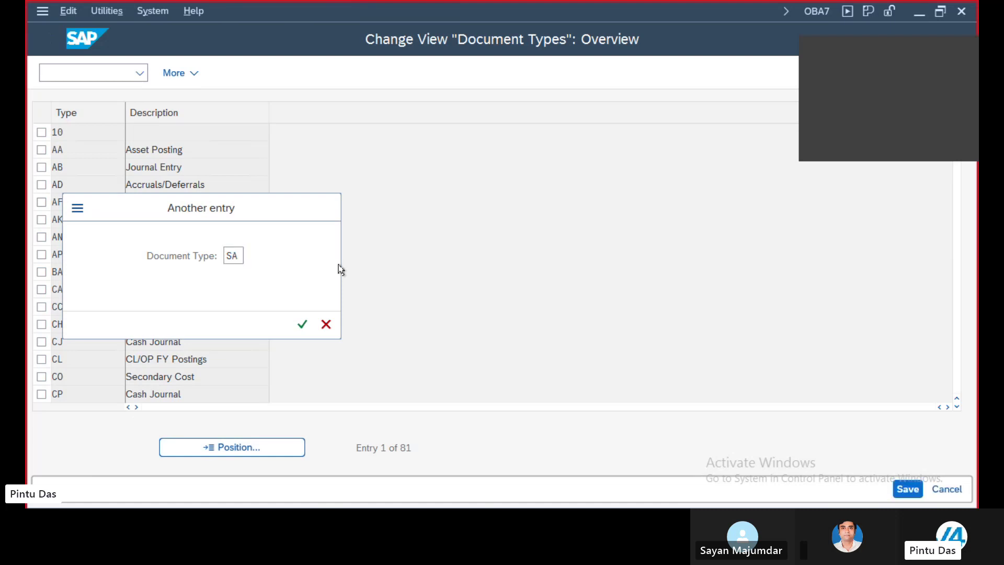
double_click(212, 135)
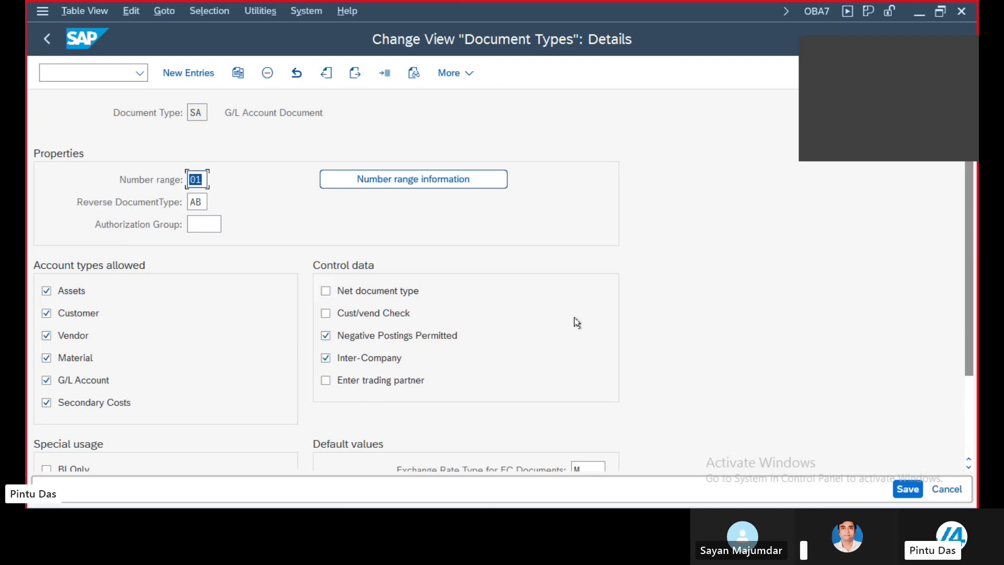
- Open the number range information for document type SA and display the intervals of company code BK23
click(384, 180)
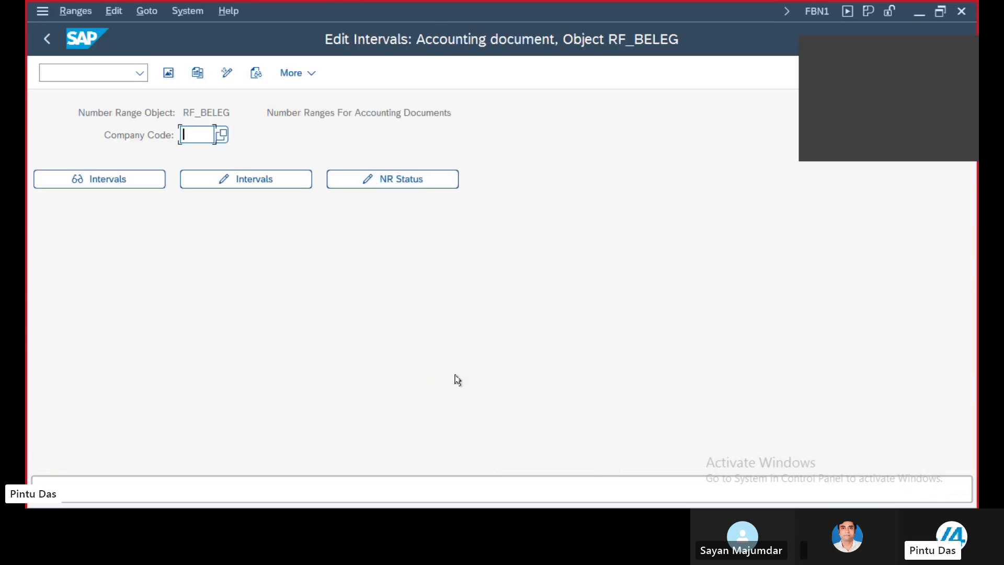
text(BJ)
key(BackSpace)
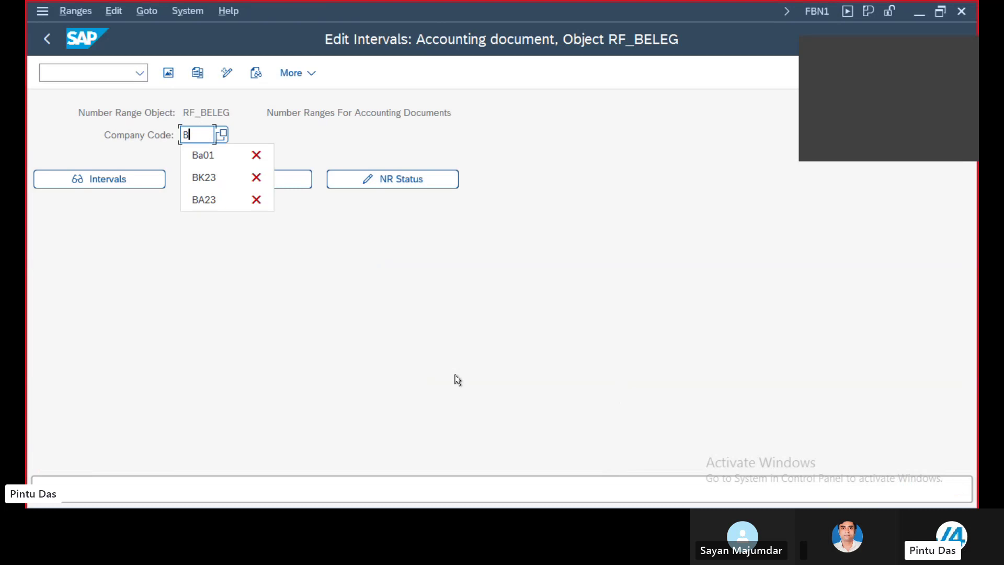
text(K23)
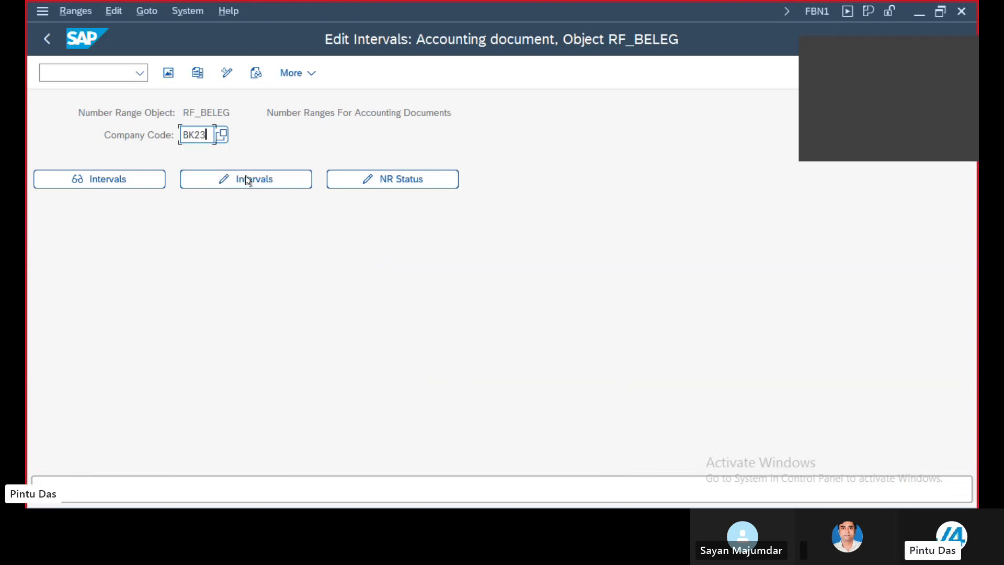
click(119, 183)
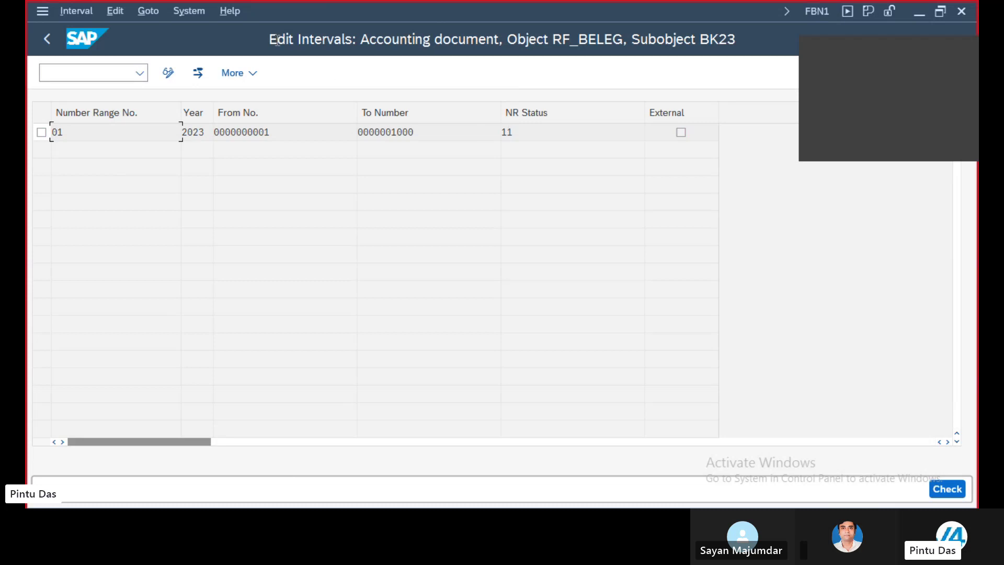
- Leave the BK23 interval display and the SA details to return to the document type overview
click(46, 39)
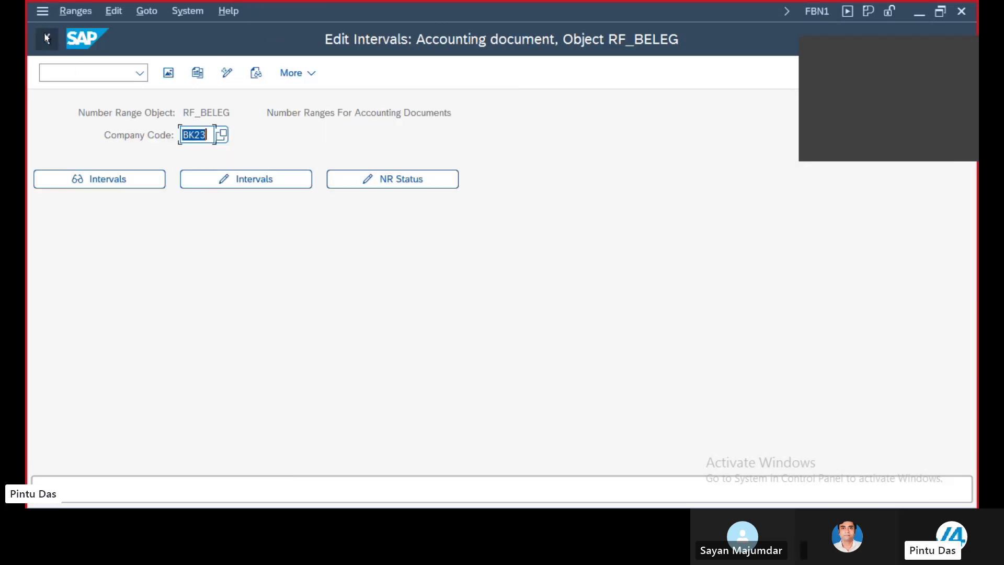
click(46, 39)
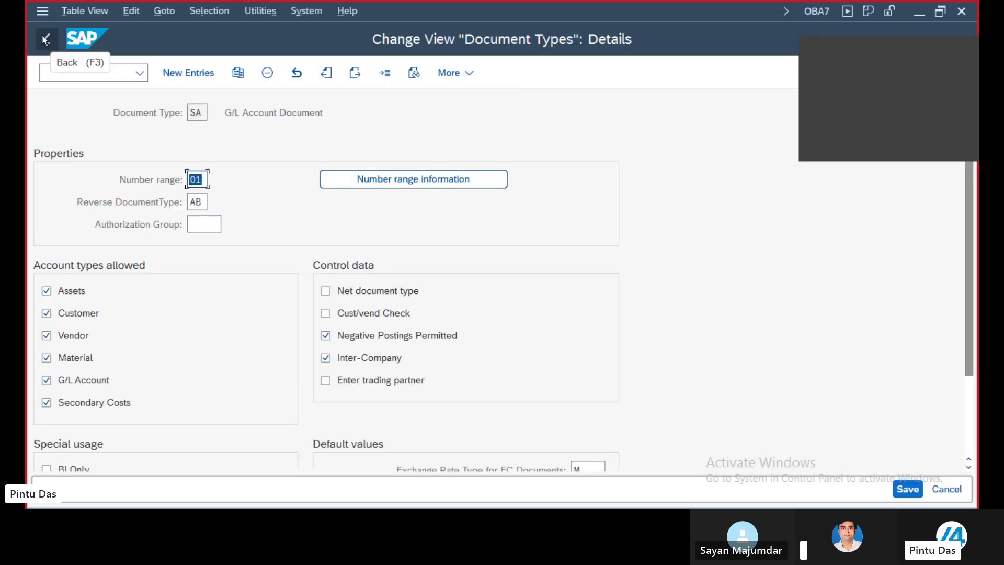
click(46, 39)
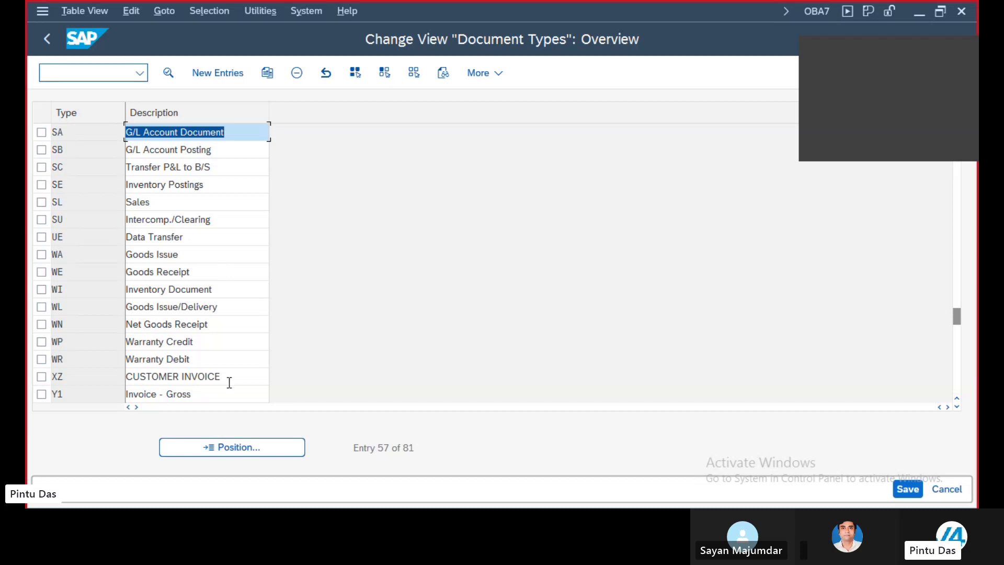
- Position the document type list on KR and open the details of that vendor invoice type
click(233, 447)
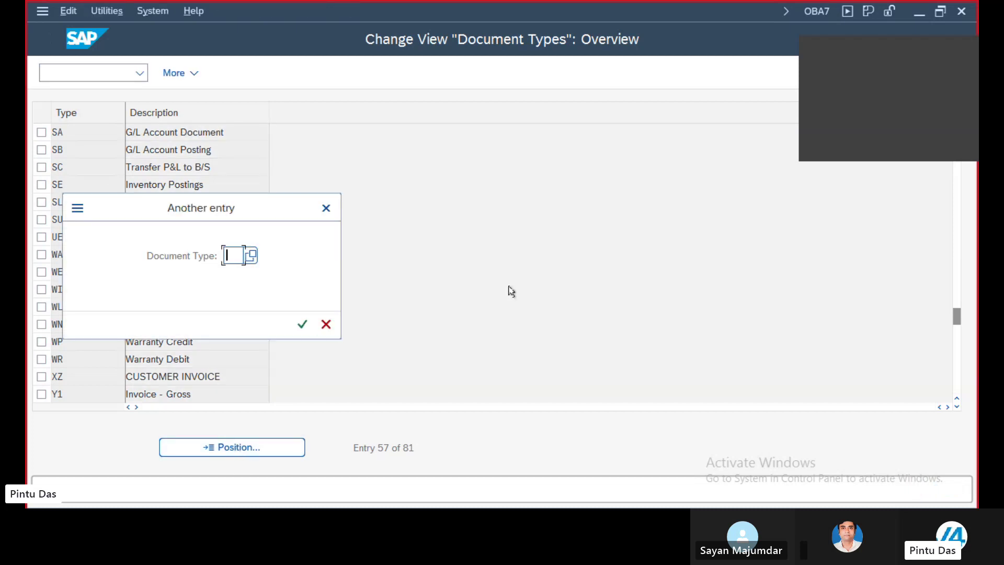
text(KR)
click(303, 323)
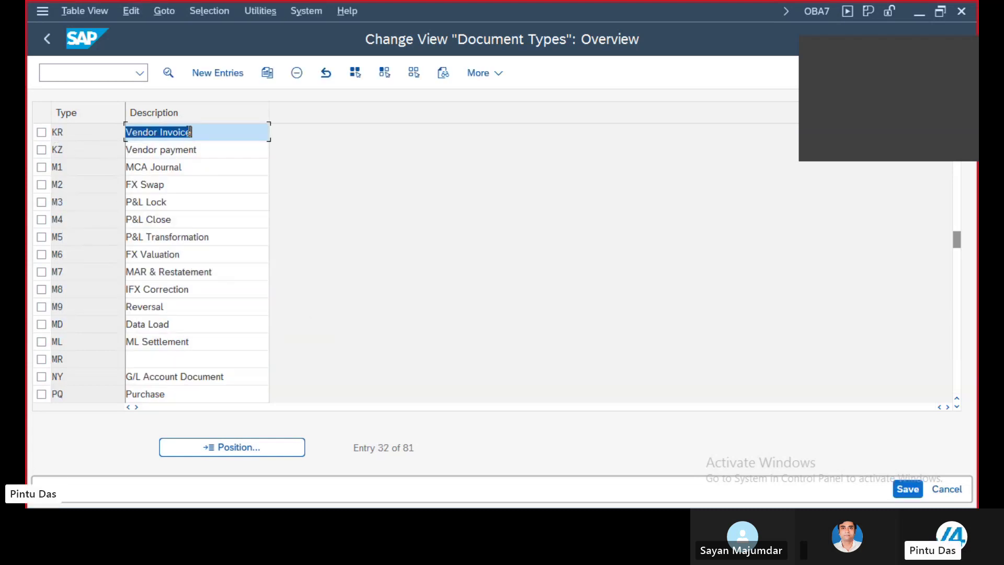
double_click(191, 131)
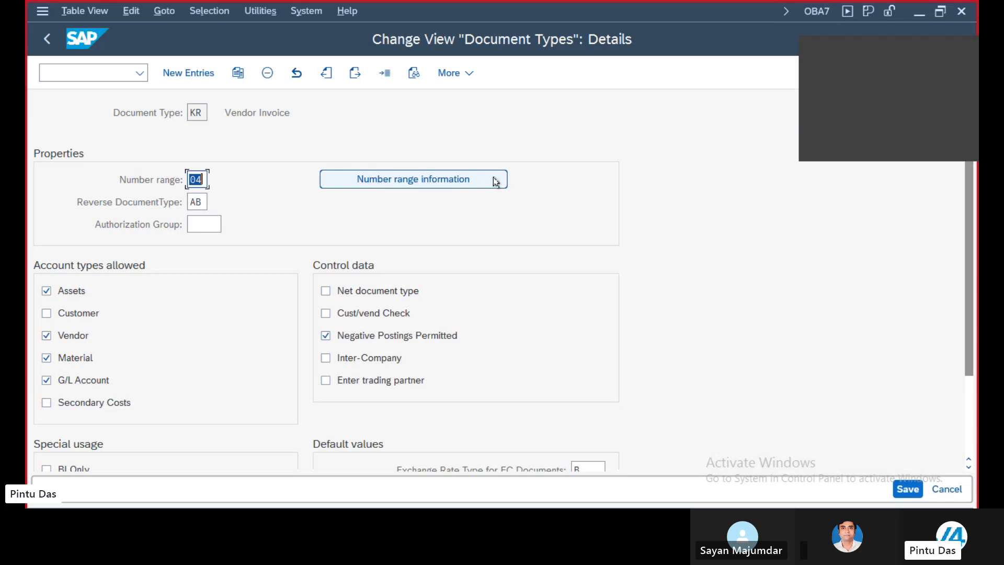
- Open the number range information for document type KR and the intervals of company code BK23 in change mode
click(416, 180)
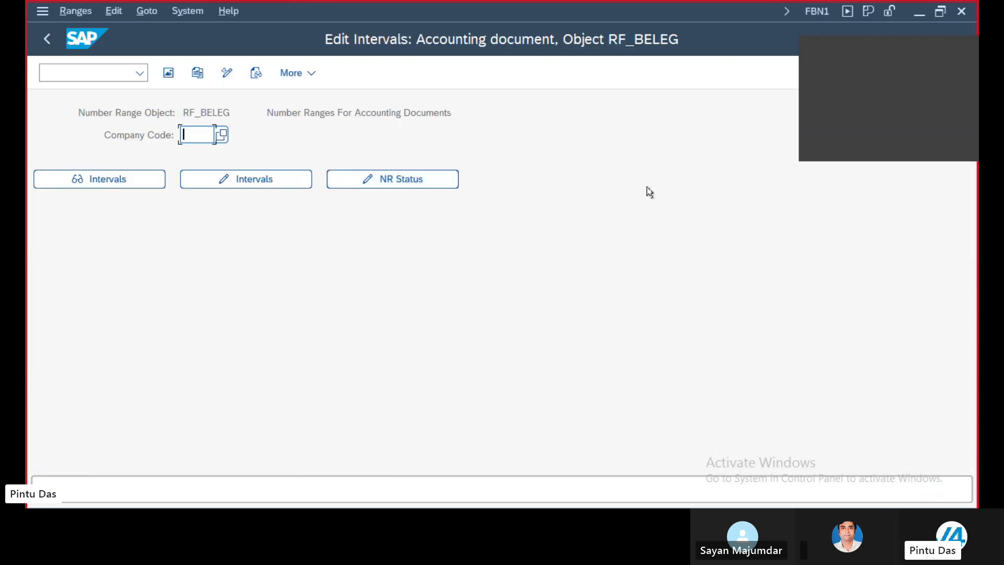
text(BK23)
click(251, 180)
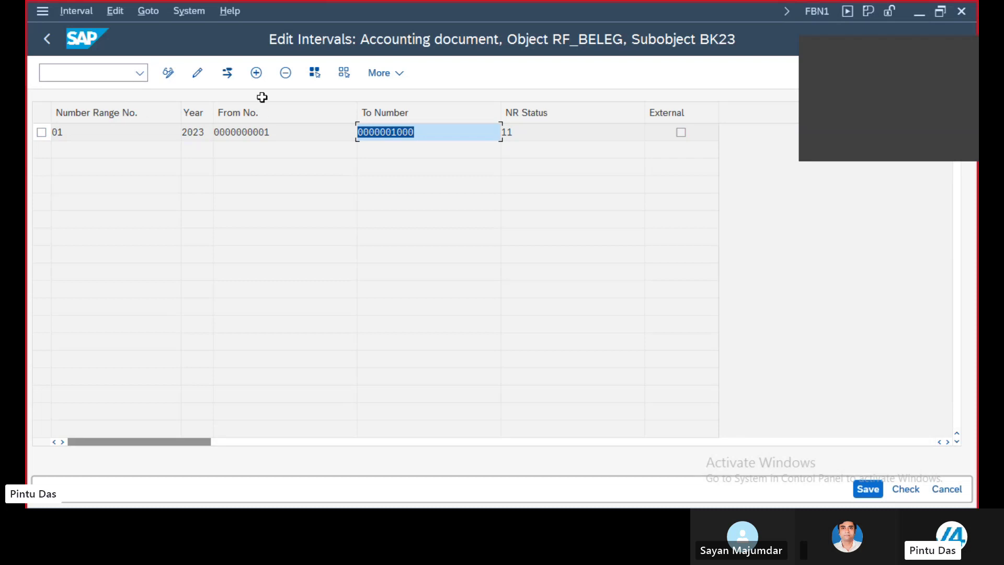
- Add number range interval 04 for year 2023 from 1001 to 2000 in company code BK23, and save it
click(255, 73)
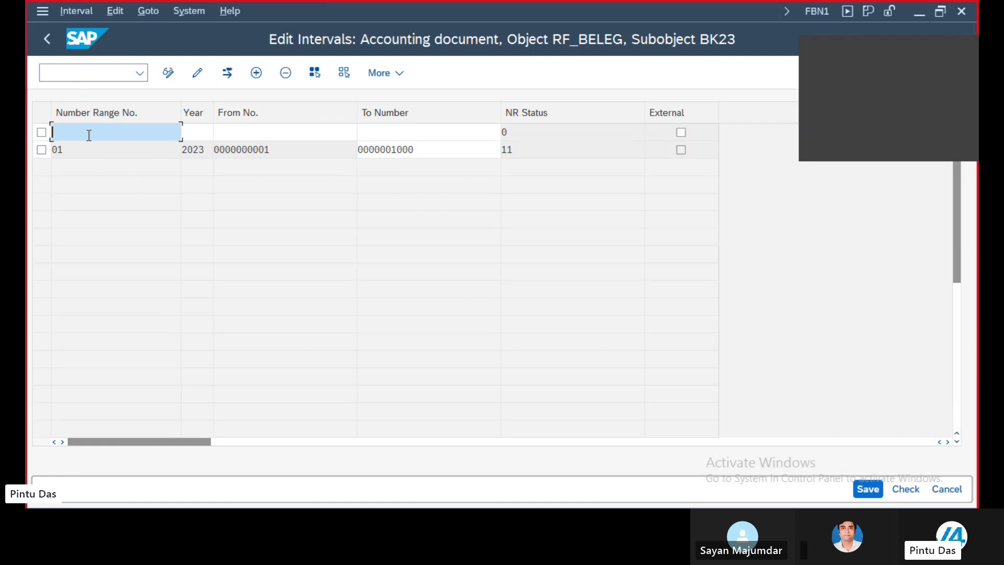
text(04)
click(191, 129)
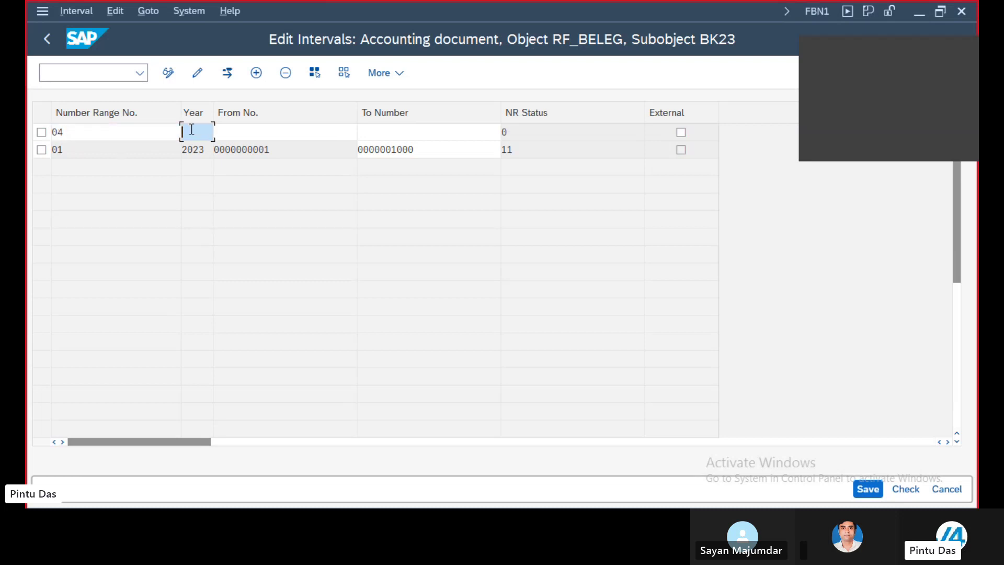
text(2023)
click(310, 132)
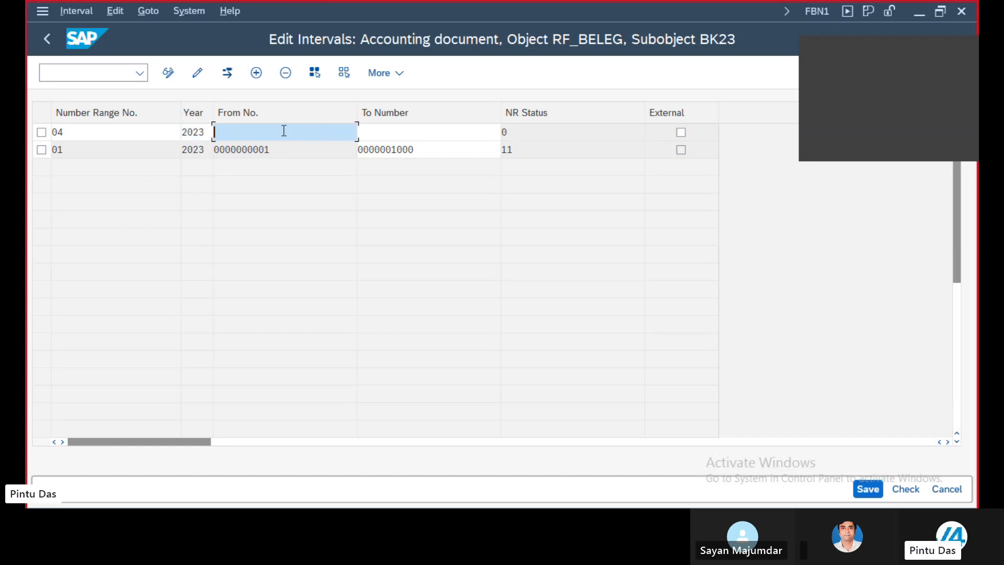
text(1001)
click(426, 132)
text(2000)
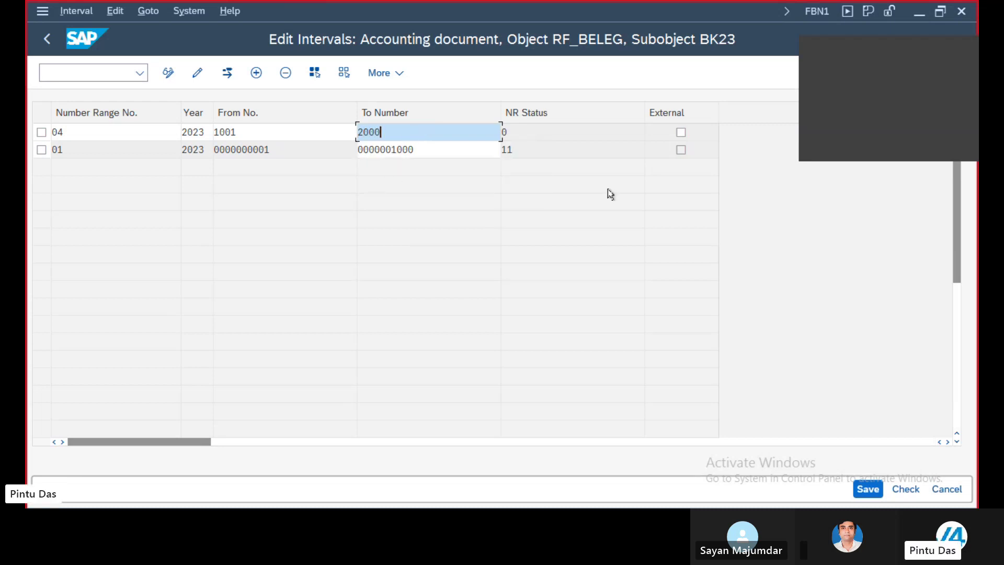
click(869, 489)
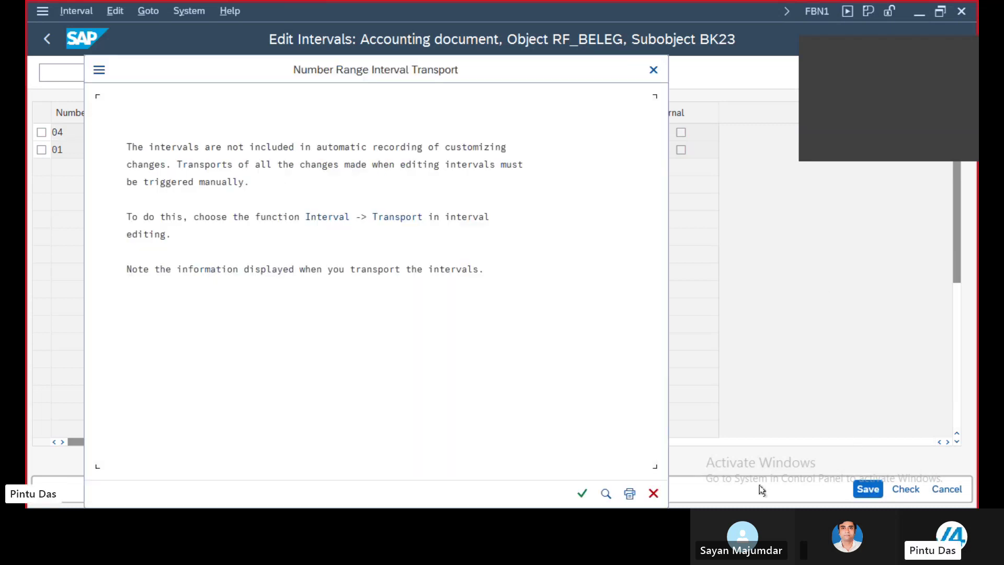
click(580, 493)
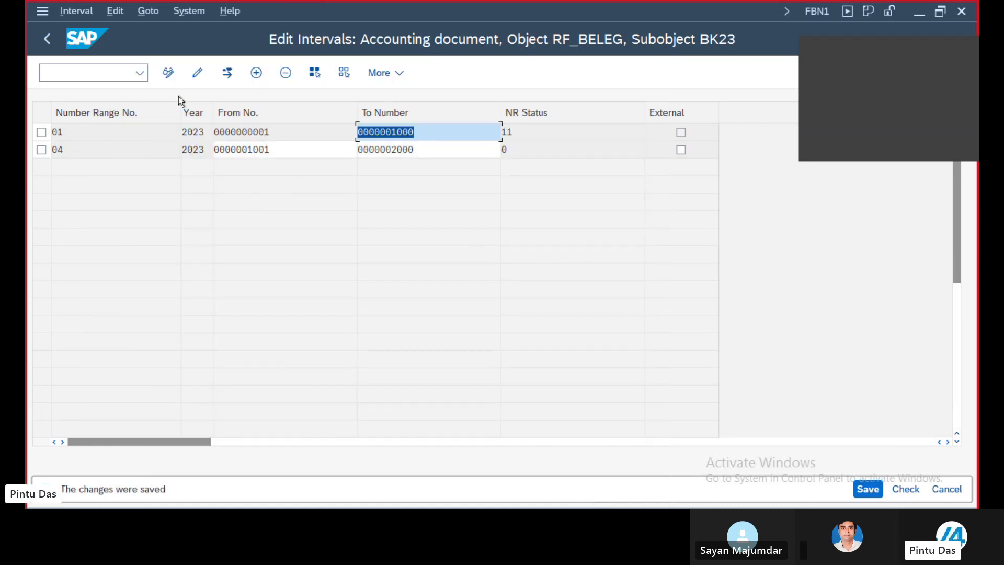
- Return to the document type overview and open the details of vendor payment type KZ
click(46, 37)
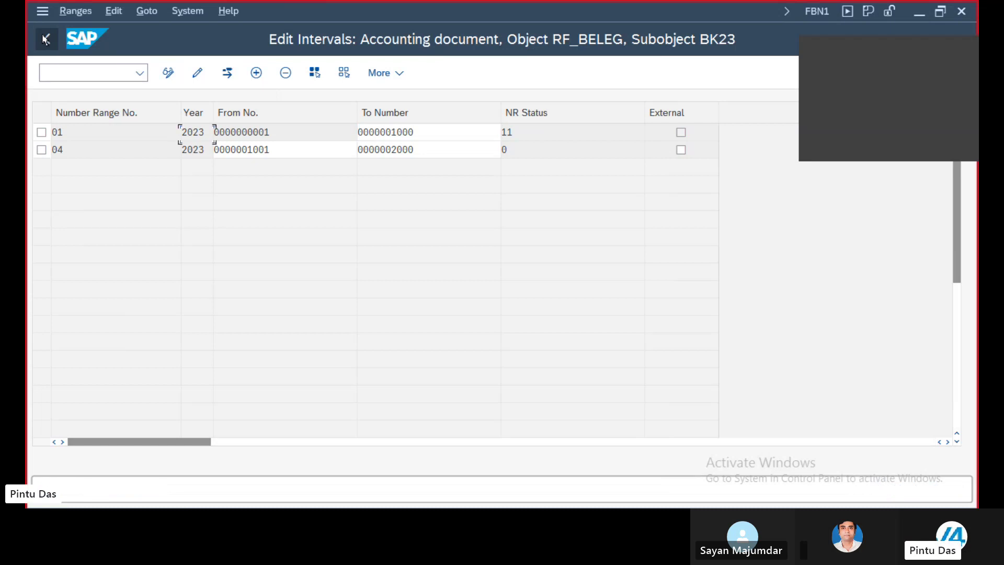
click(46, 38)
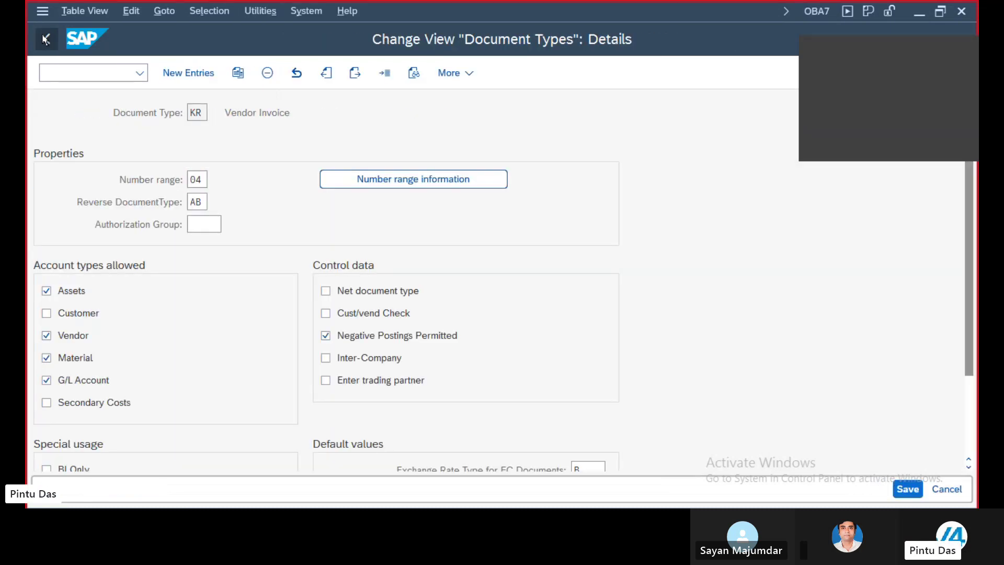
click(45, 38)
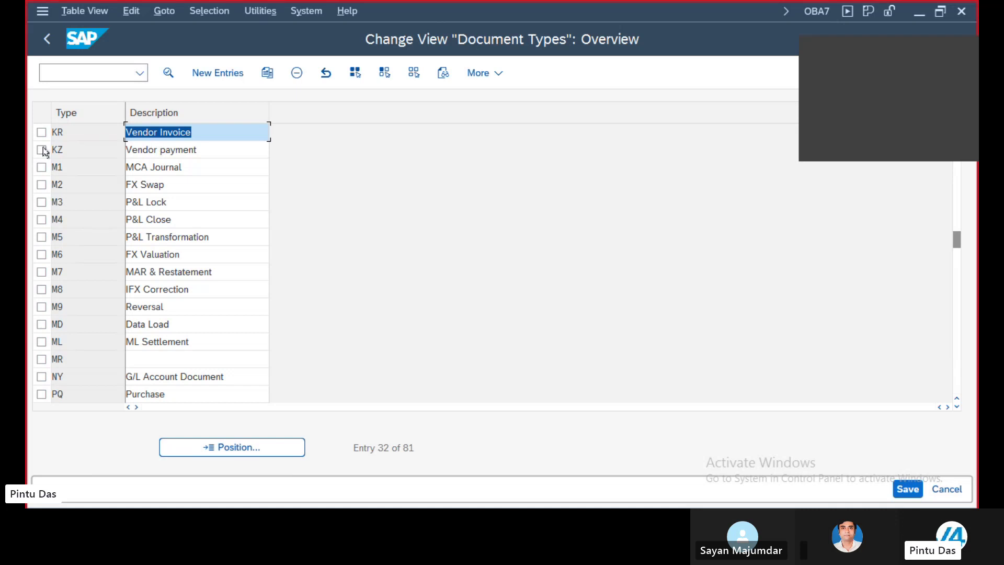
double_click(163, 150)
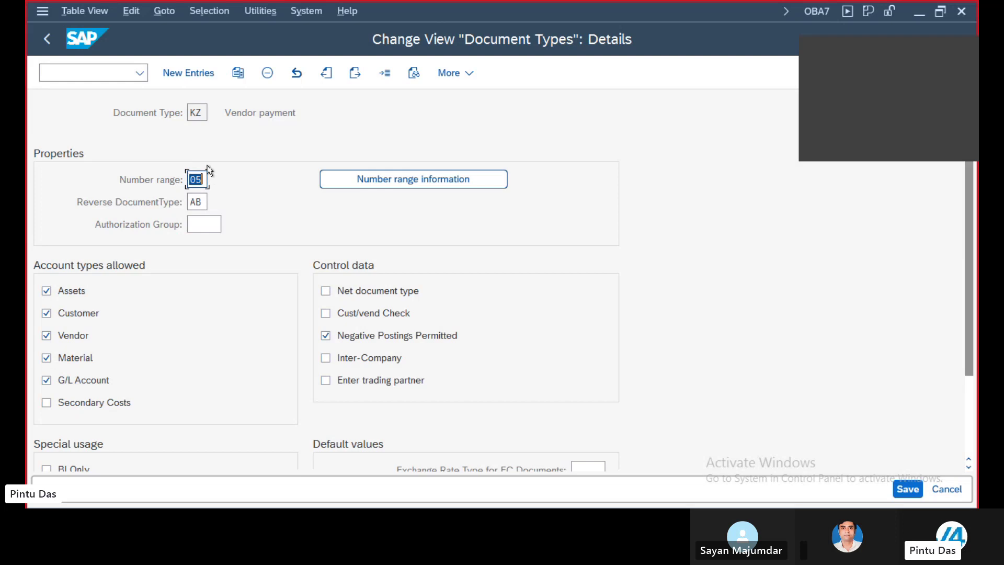
- Open the number range information for document type KZ and the intervals of company code BK23 in change mode
click(443, 180)
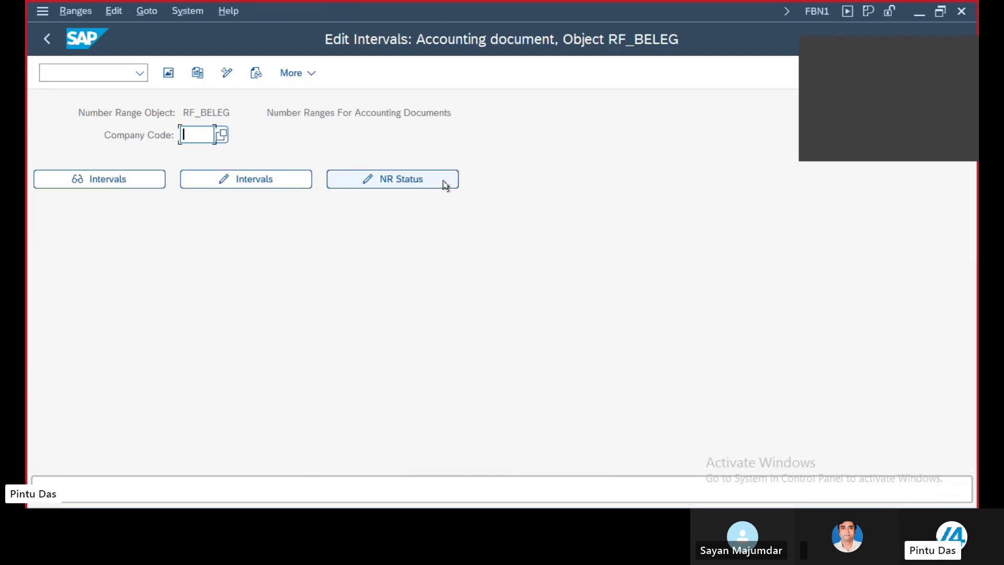
text(B)
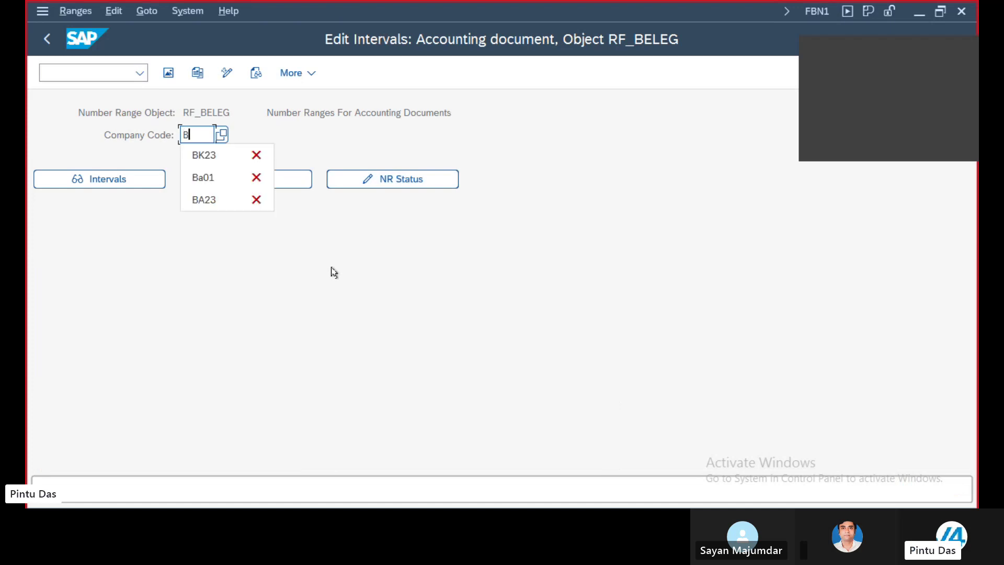
text(K23)
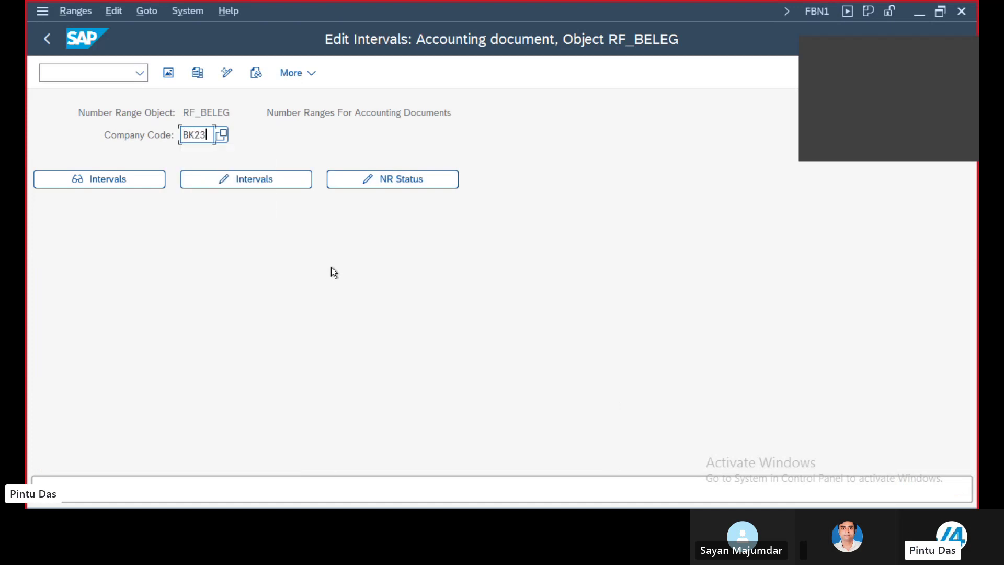
click(248, 179)
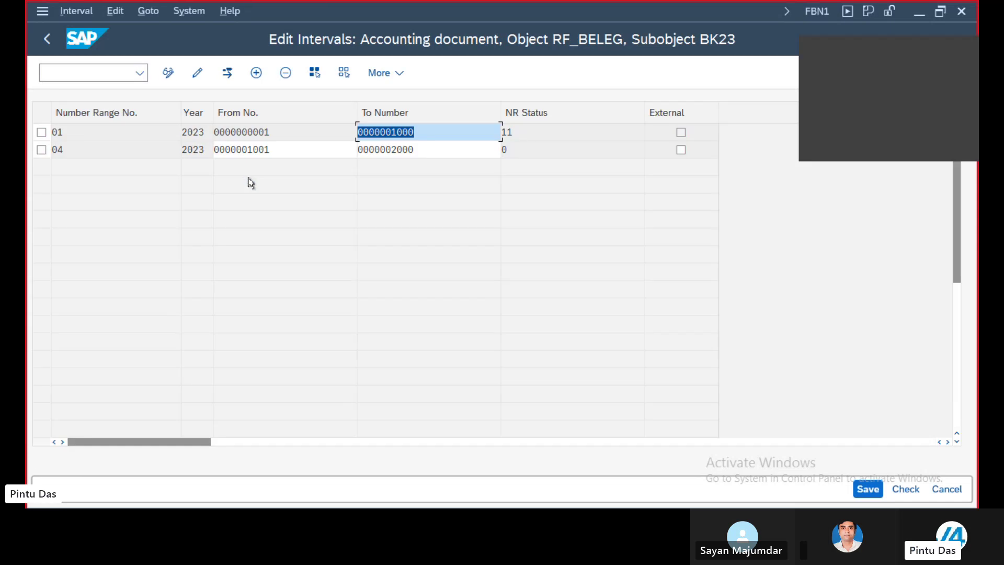
- Add number range interval 05 for year 2023 from 2001 to 3000 in company code BK23, and save it
click(255, 72)
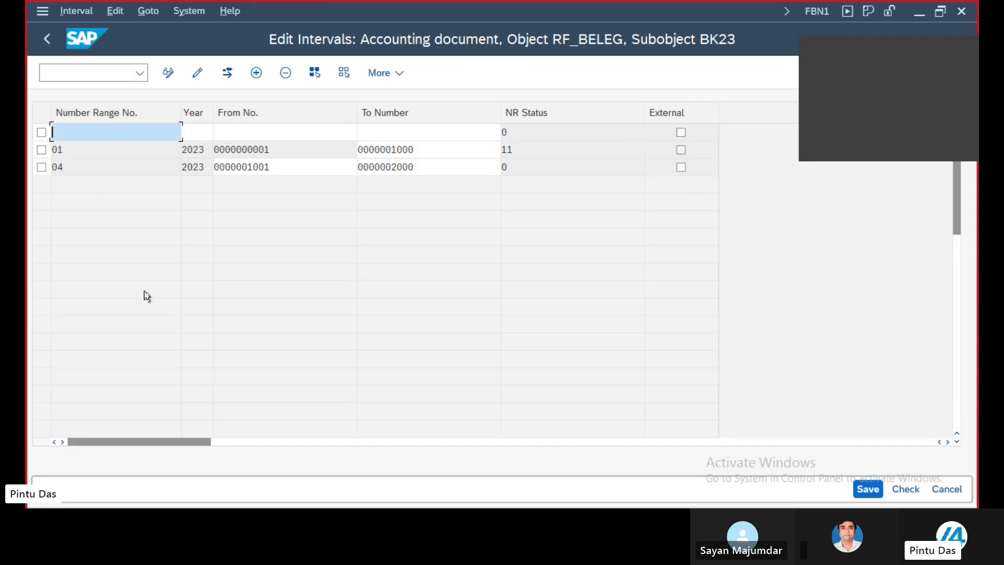
text(05)
click(199, 131)
text(20)
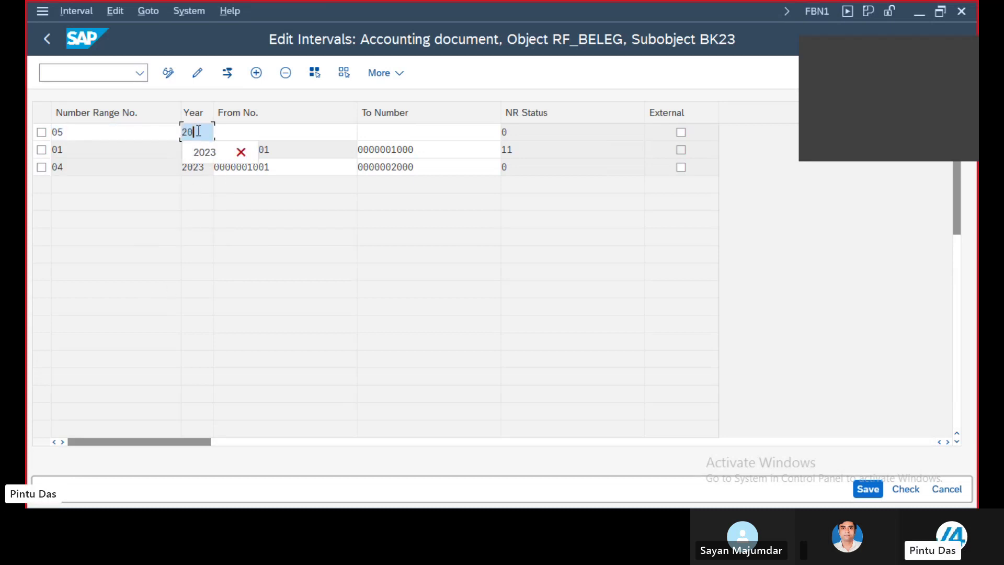
text(23)
click(270, 134)
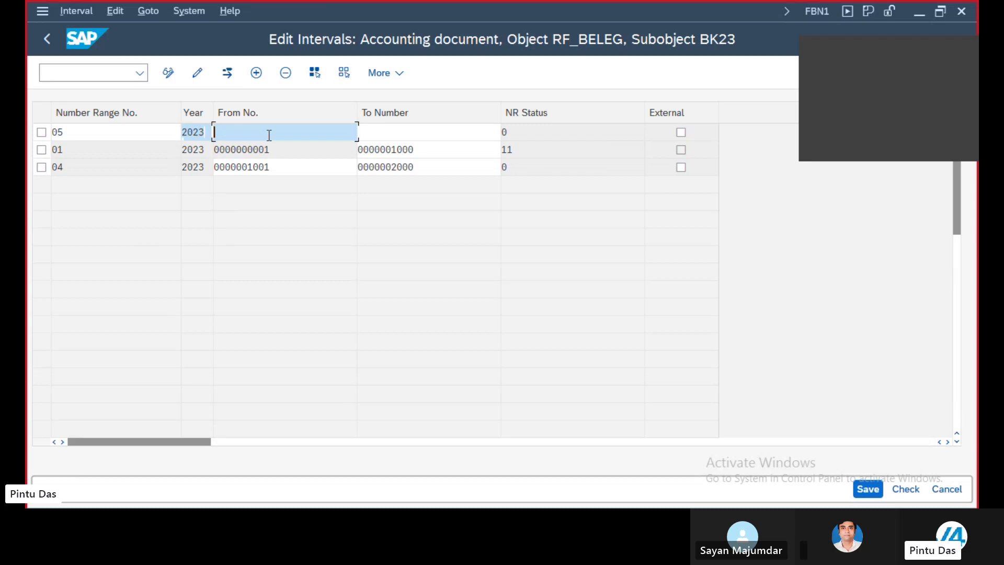
text(2001)
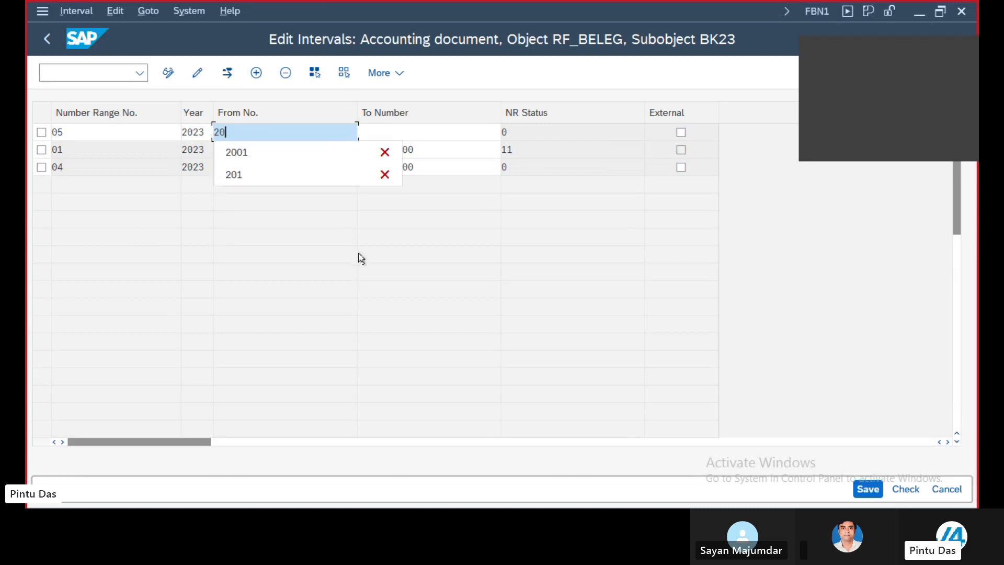
click(386, 134)
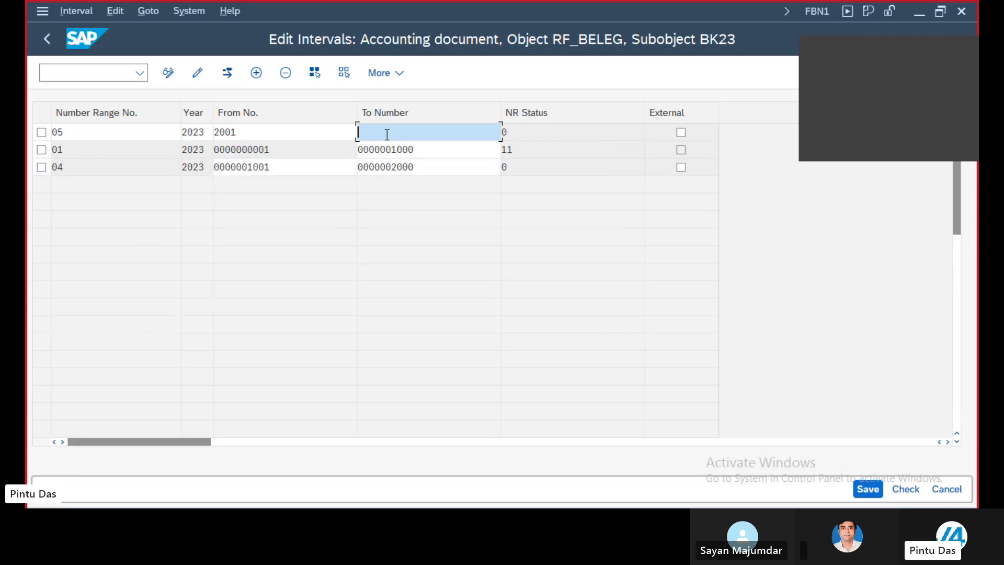
text(3000)
click(867, 491)
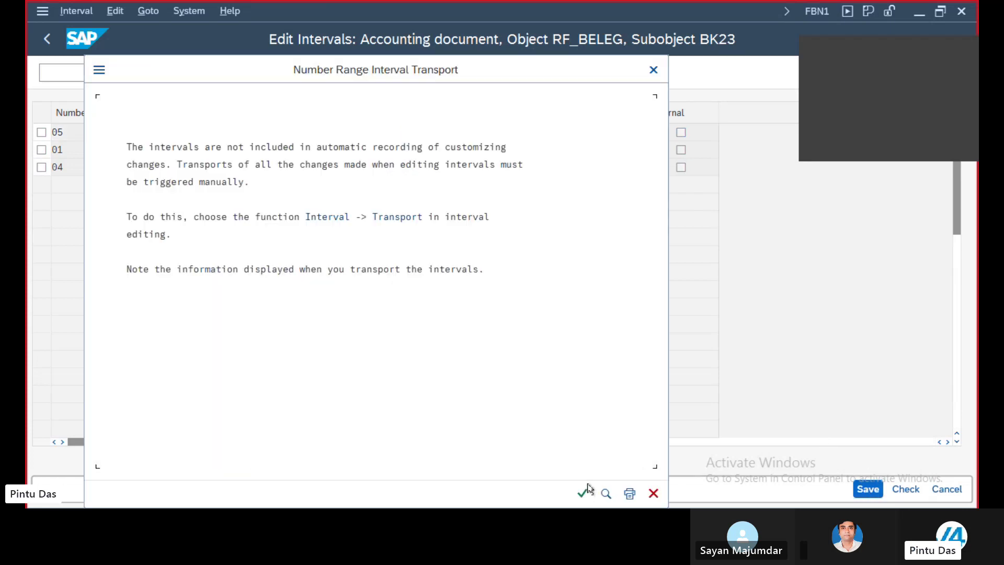
click(584, 492)
- Leave the interval editor and the KZ details to return to the document type overview
click(46, 40)
click(47, 40)
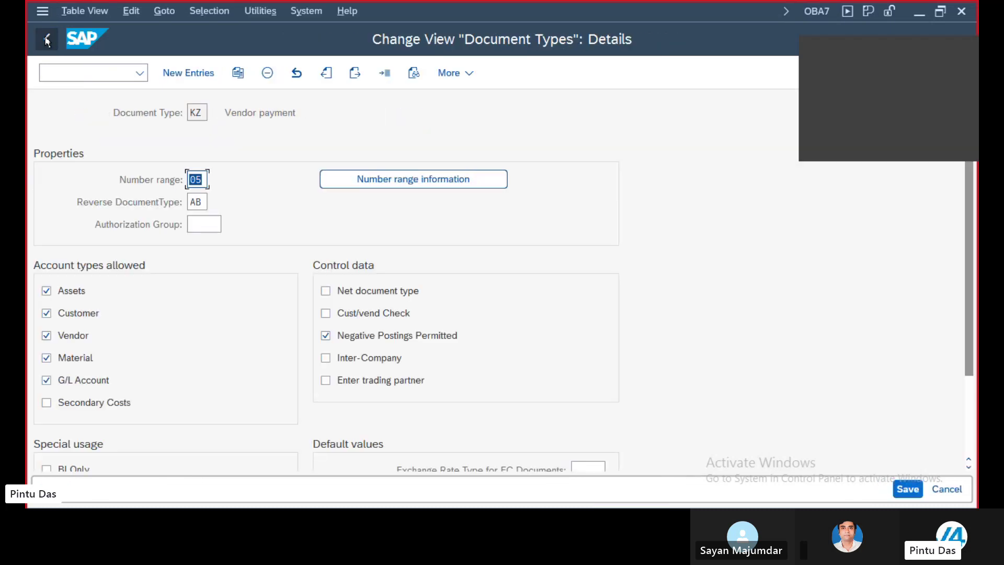
click(46, 40)
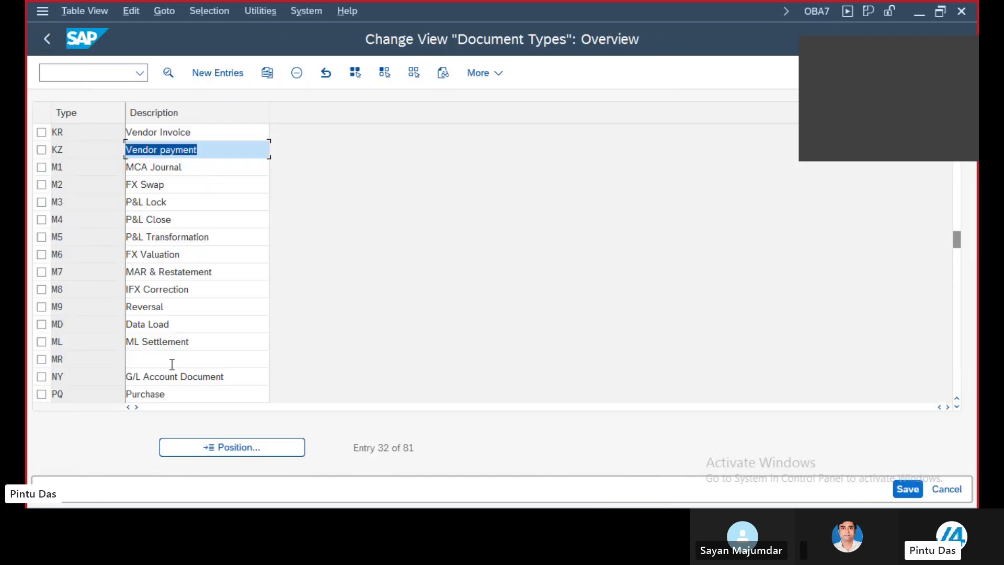
- Position the document type list on KA and open the details of that vendor document type
click(234, 446)
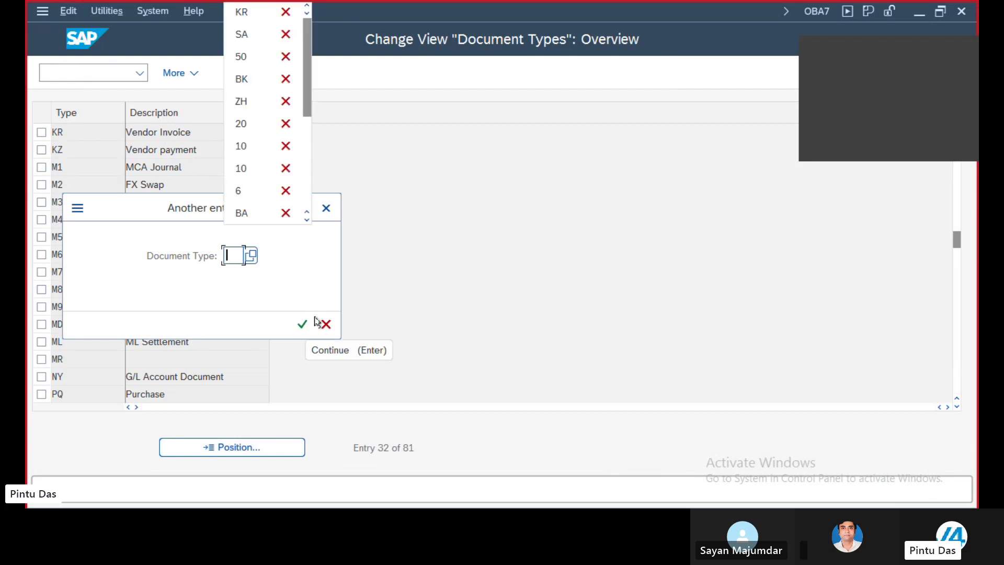
text(KA)
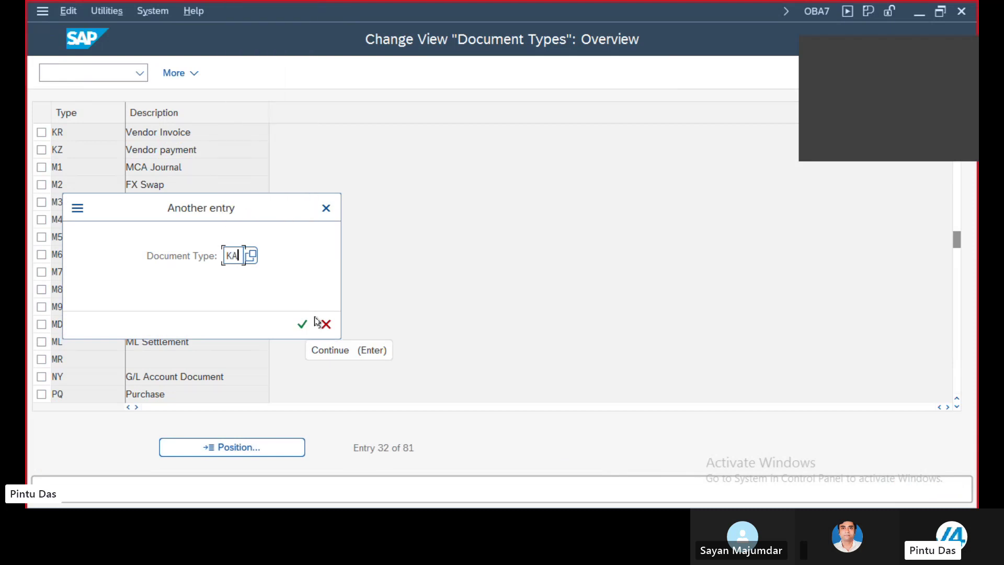
click(316, 321)
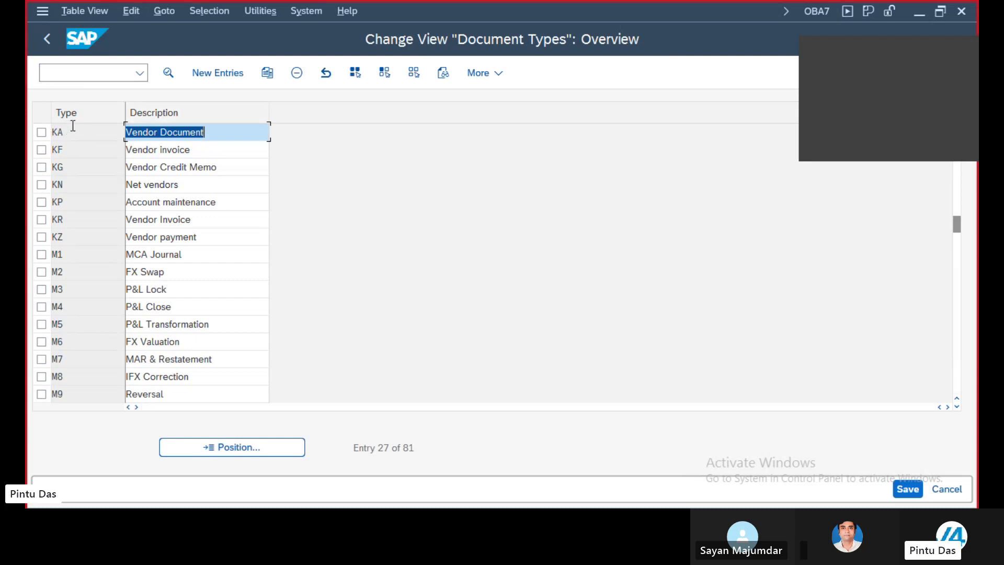
double_click(173, 132)
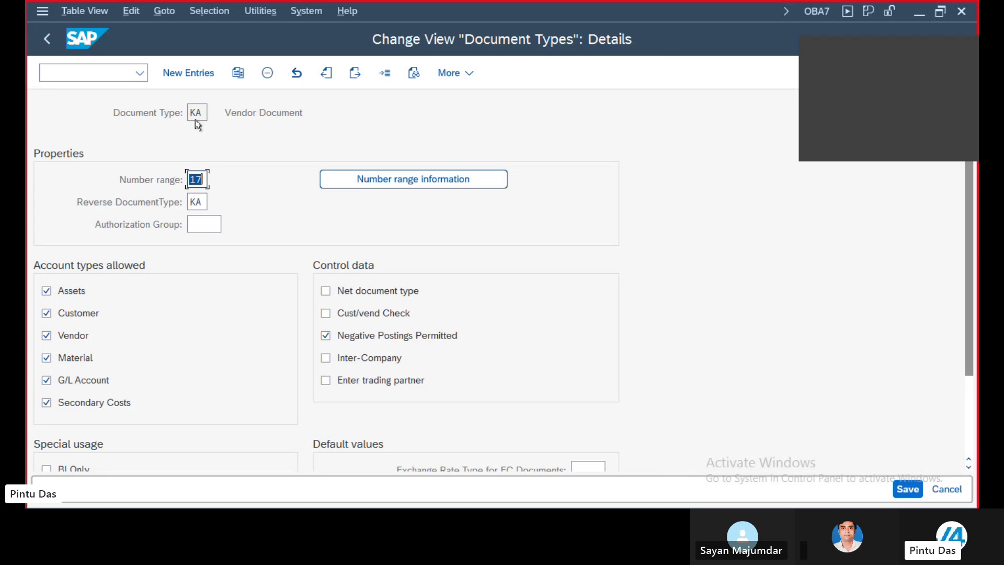
- Open the number range information for document type KA and the intervals of company code BK23 in change mode
click(389, 178)
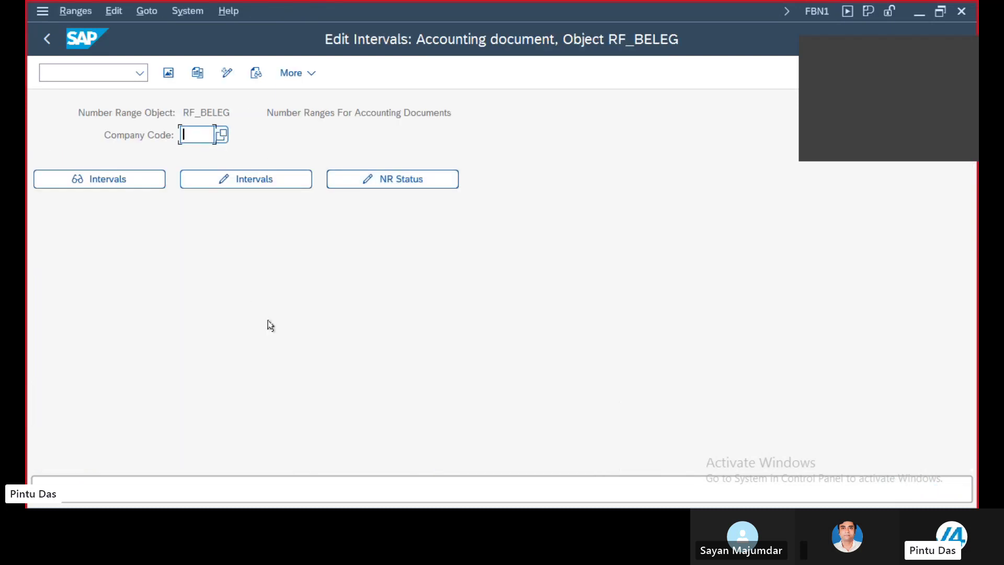
text(BK23)
click(252, 179)
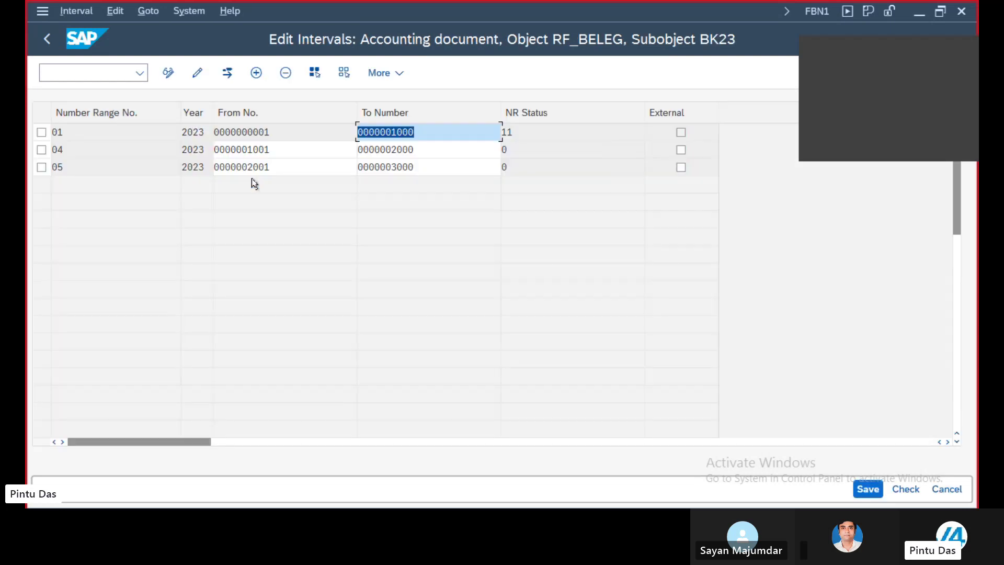
- Add number range interval 17 for year 2023 from 3001 to 4000 in company code BK23, and save it
click(255, 73)
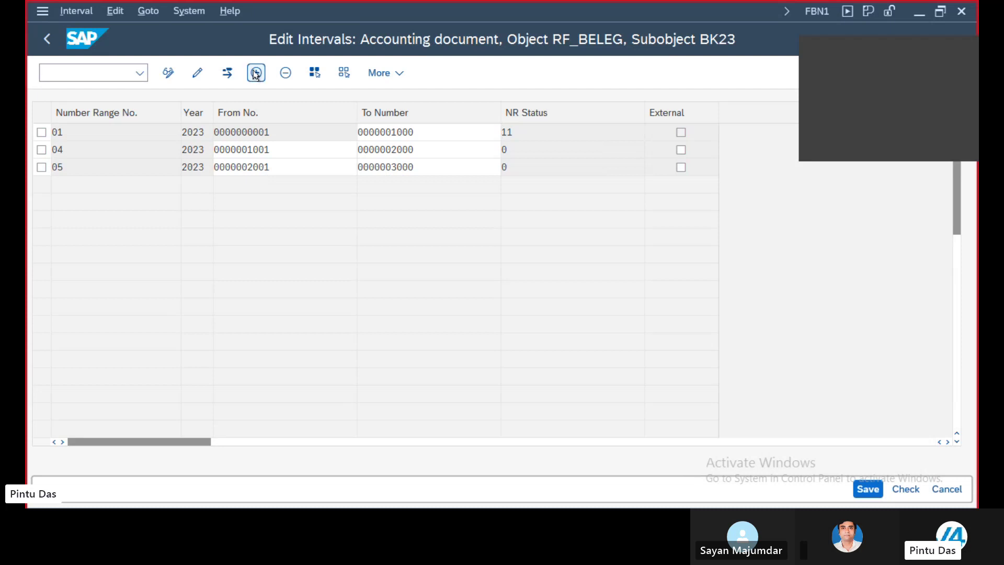
text(1)
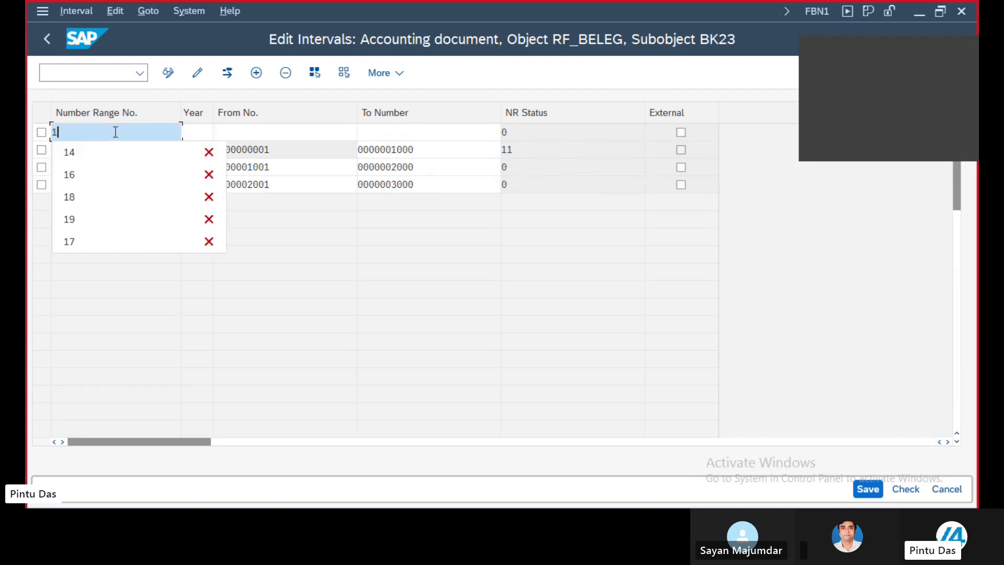
text(7)
click(196, 133)
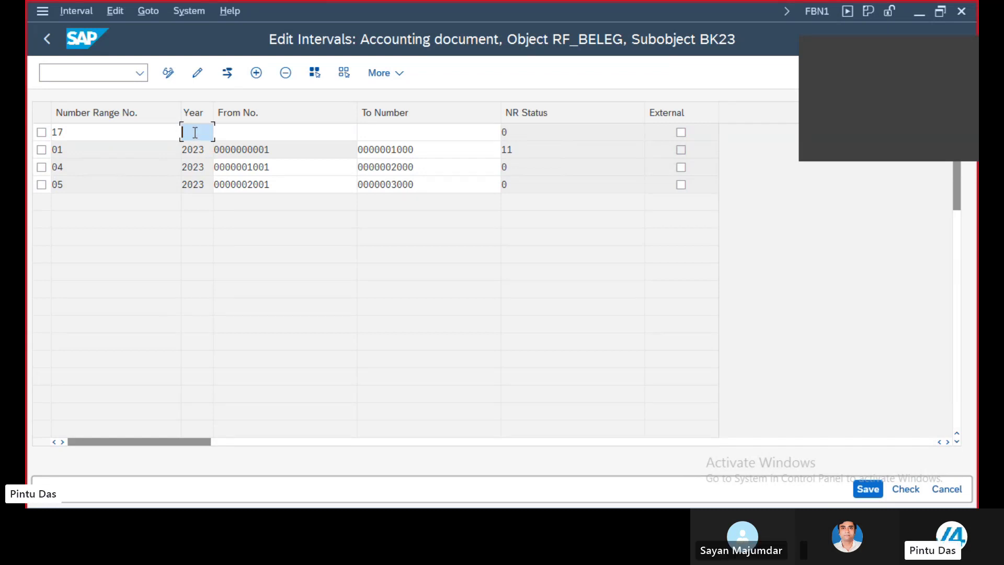
text(2023)
click(127, 135)
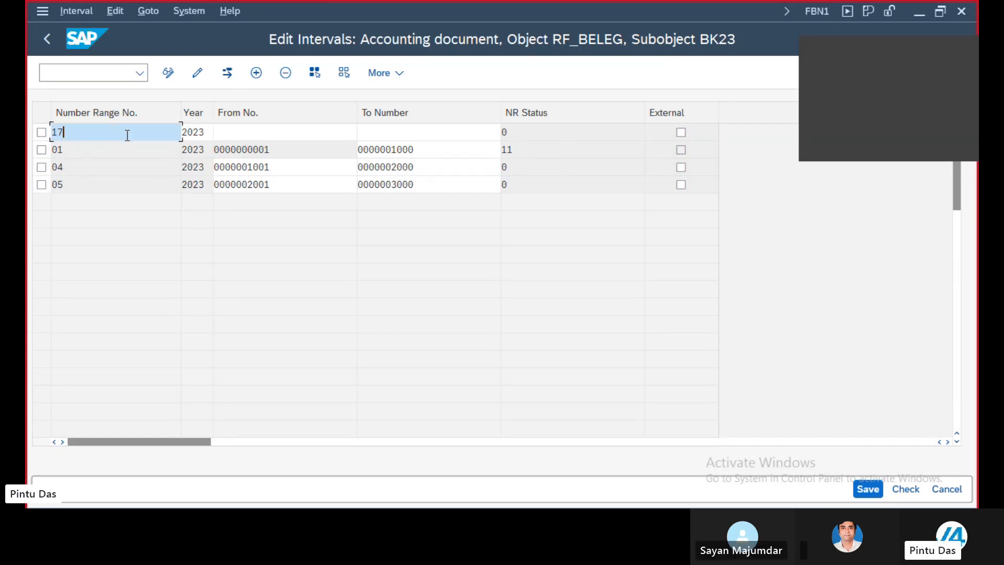
click(223, 130)
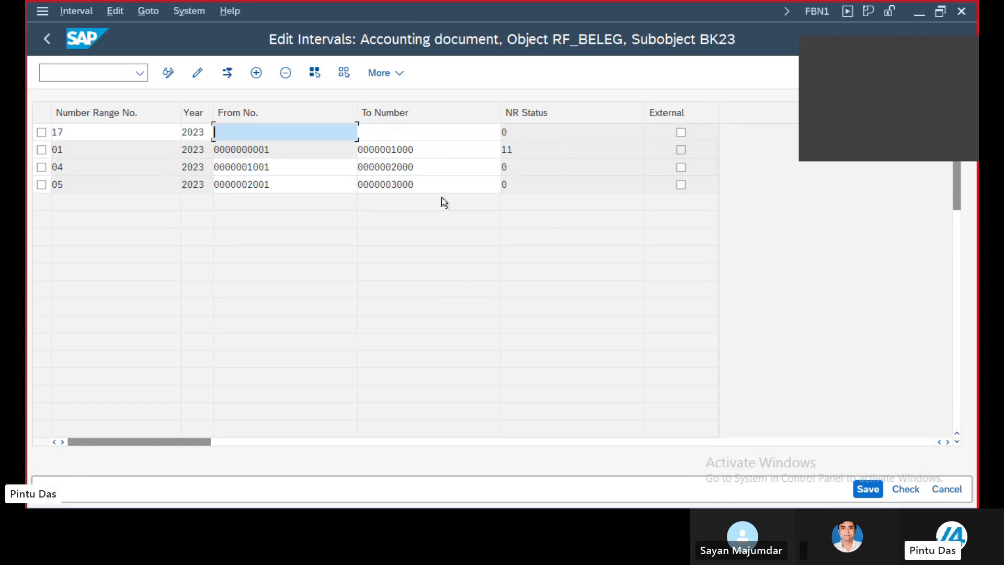
text(3001)
click(409, 137)
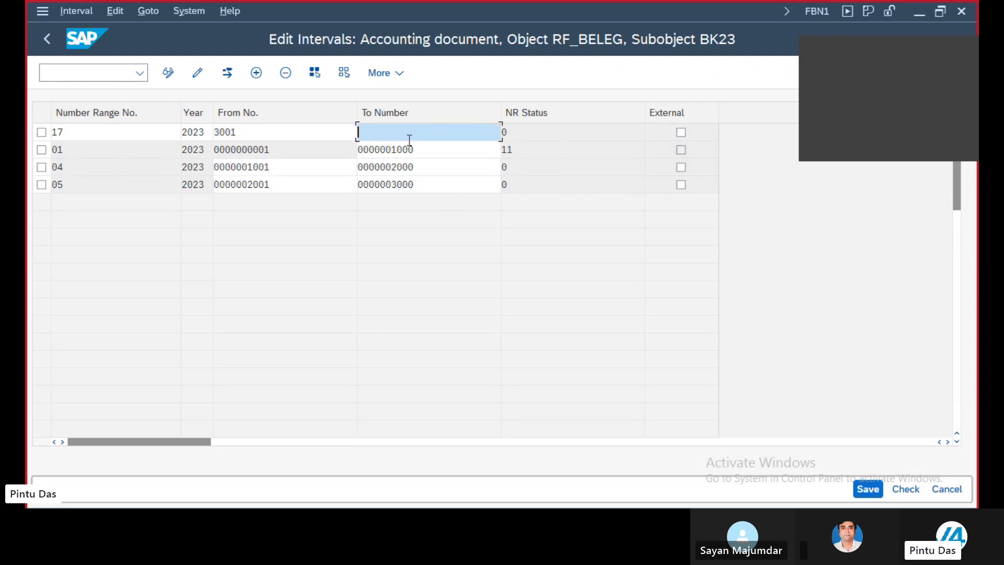
text(4000)
key(Return)
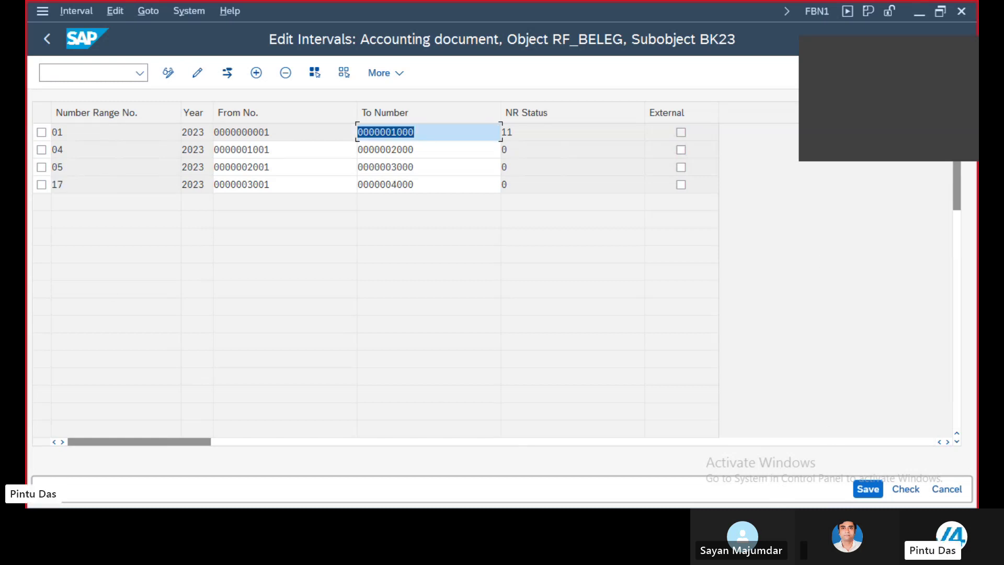
click(869, 490)
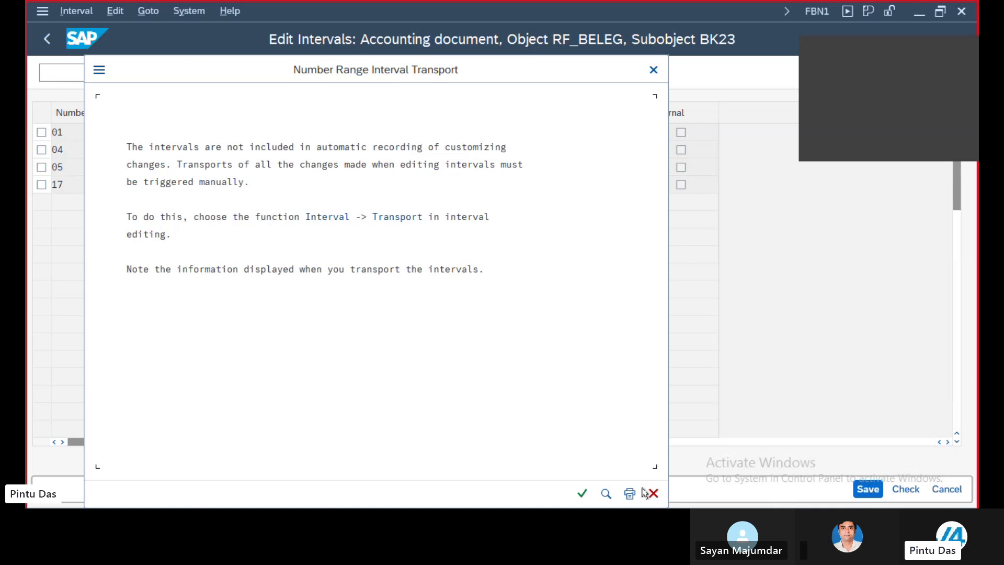
click(582, 493)
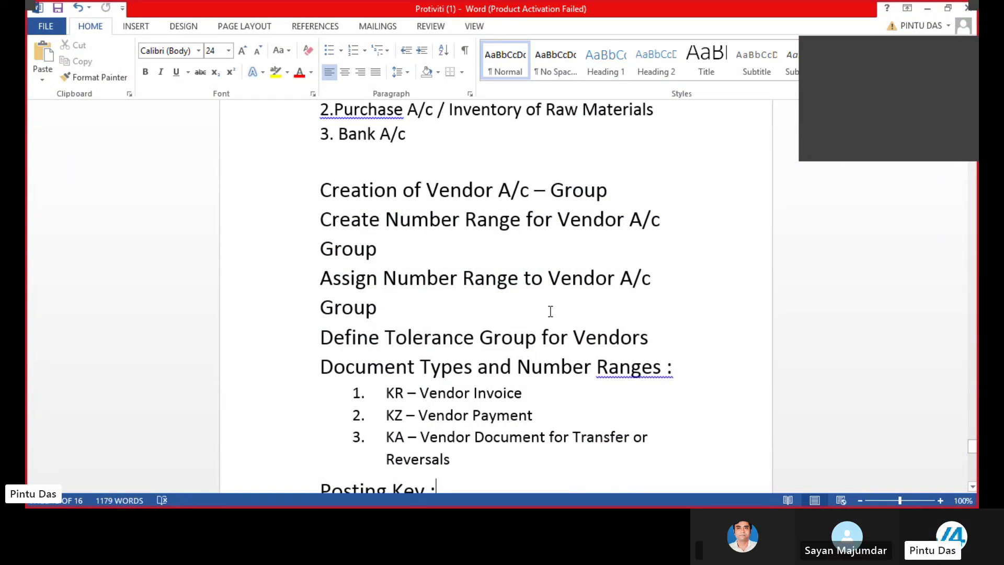
- In the Word notes, list 5001, 5002 and 5003 on separate lines under "Creation of Vendor A/c – Group"
click(625, 191)
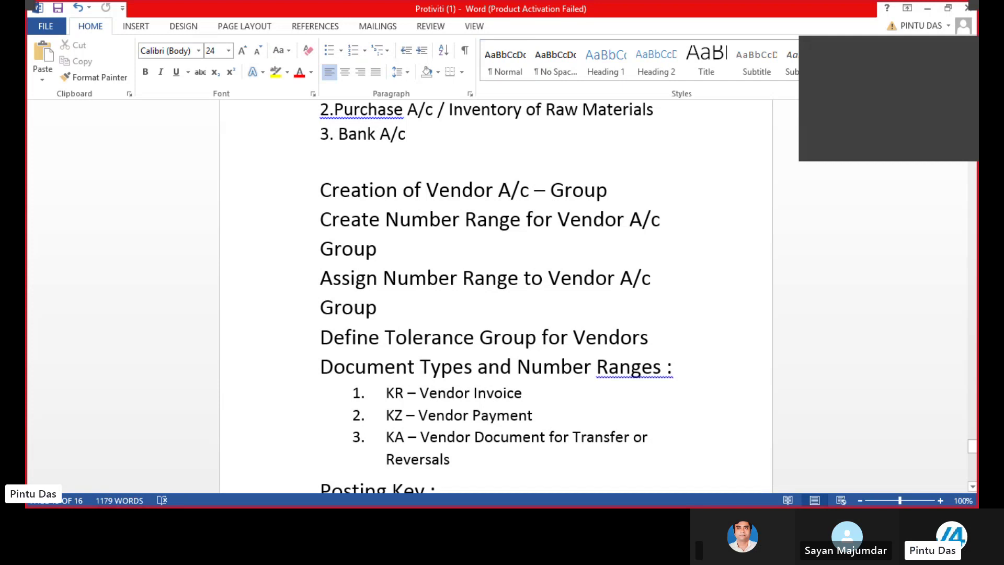
key(Return)
text(5)
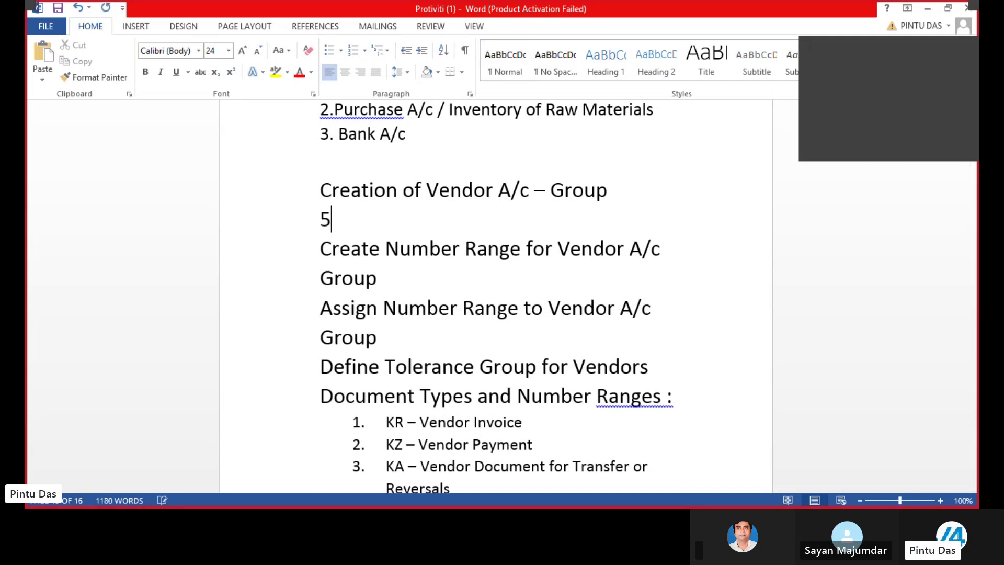
text(001)
key(Return)
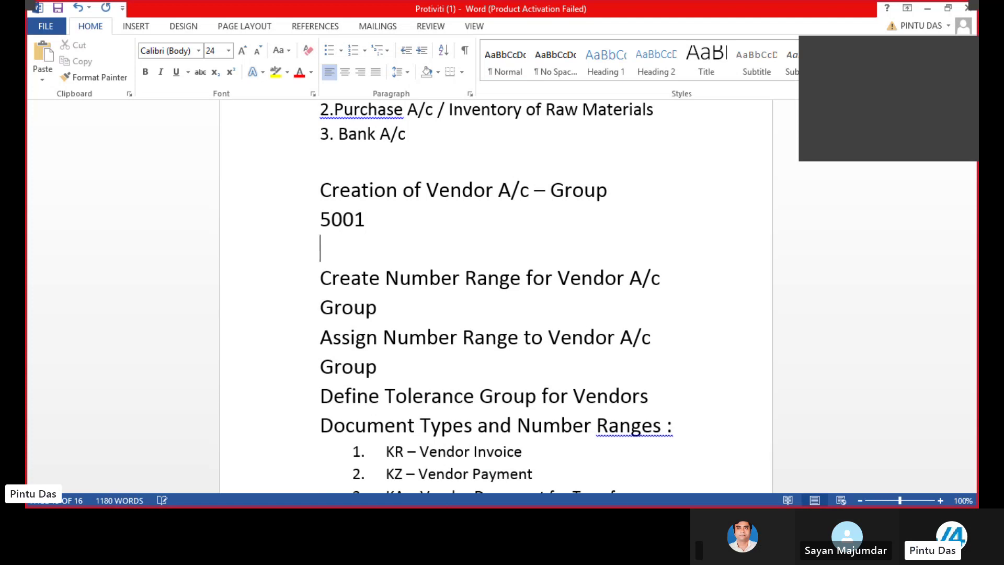
text(5002)
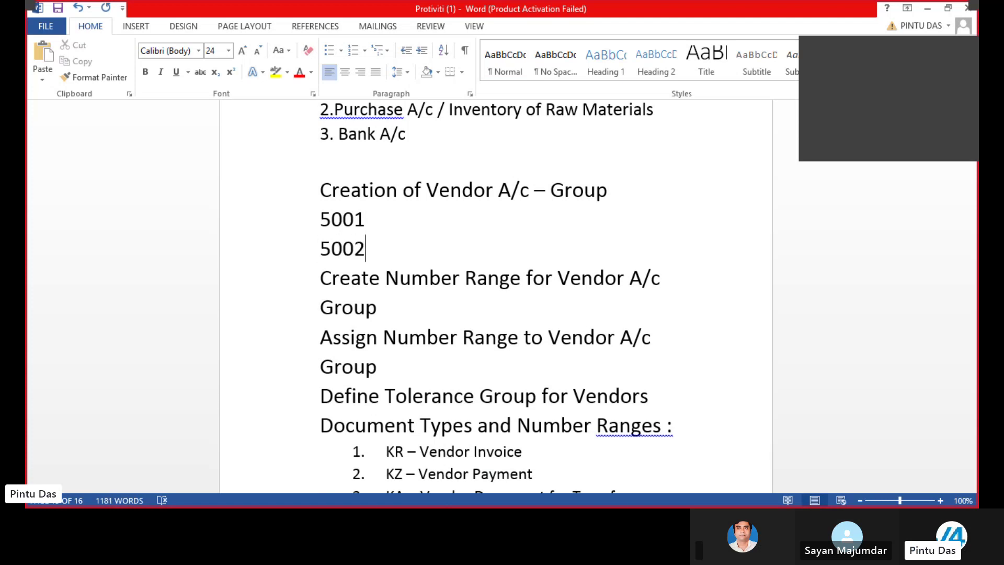
key(Return)
text(5003)
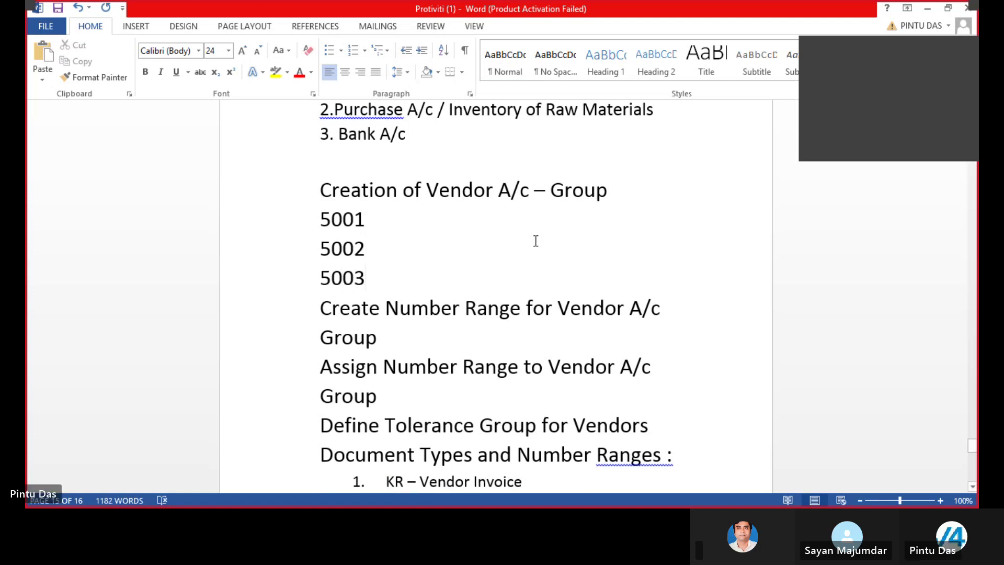
- Insert a blank line above "Create Number Range for Vendor A/c Group" and add "12, 13, 14" on a new line beneath it
click(321, 309)
key(Return)
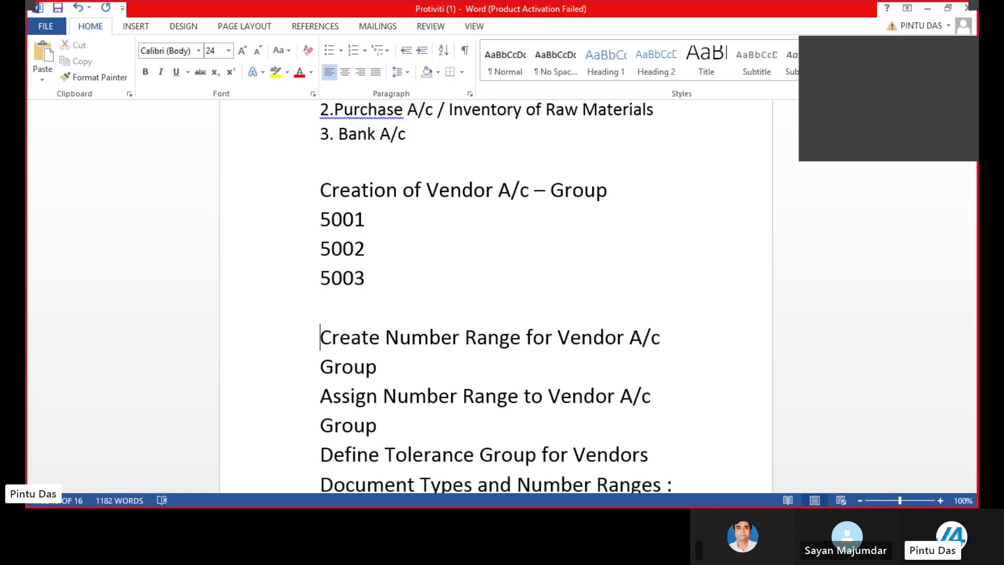
click(405, 364)
key(Return)
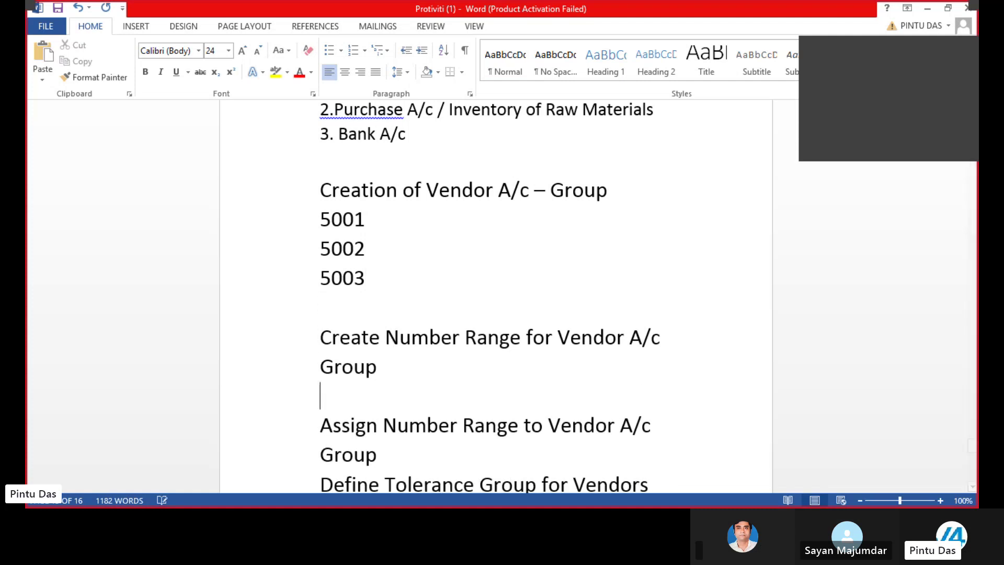
text(12, 13, 14)
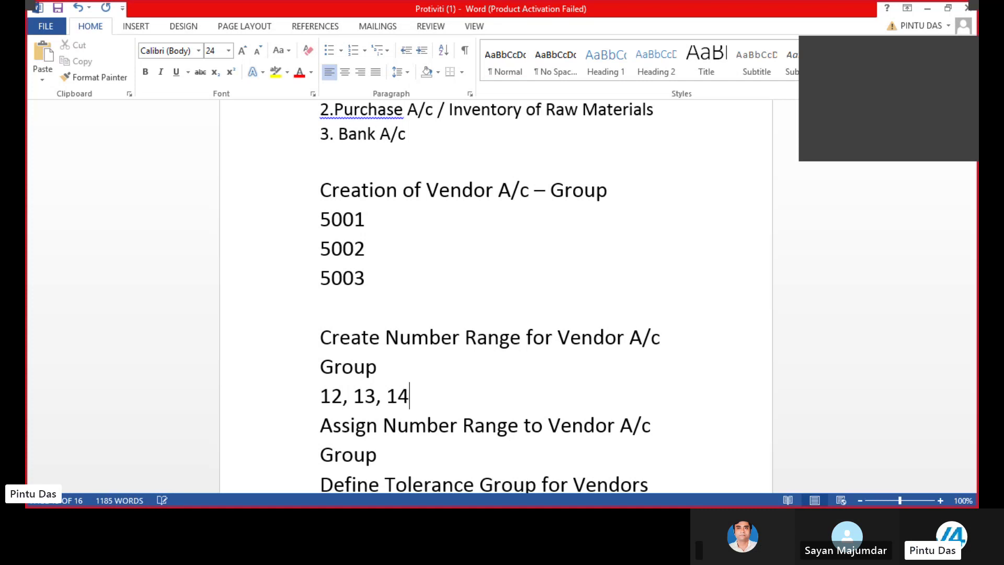
- Insert a blank line after "Assign Number Range to Vendor A/c Group" and another after "Define Tolerance Group for Vendors"
scroll(429, 333, down, 1)
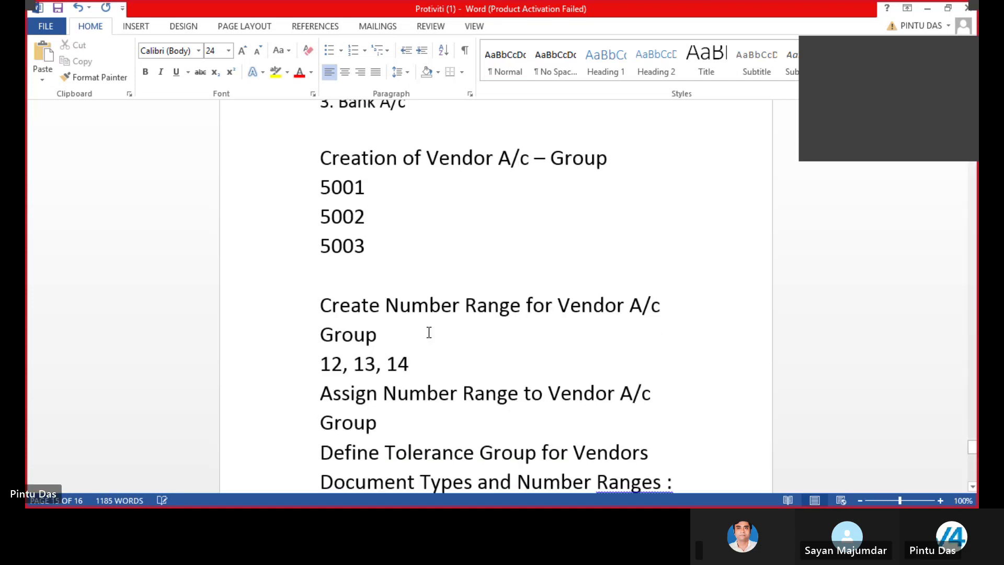
scroll(429, 333, down, 2)
click(385, 354)
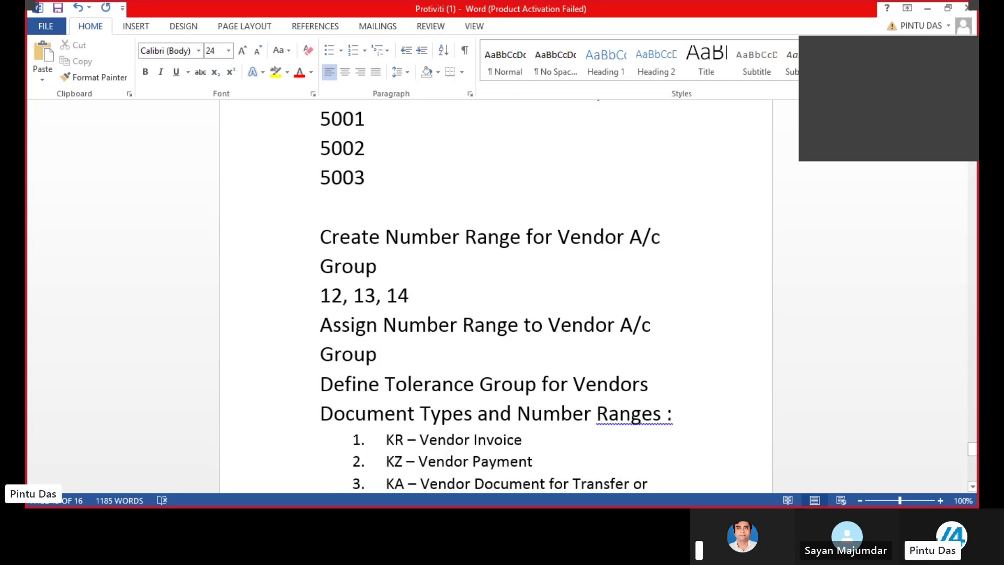
key(Return)
scroll(403, 347, down, 2)
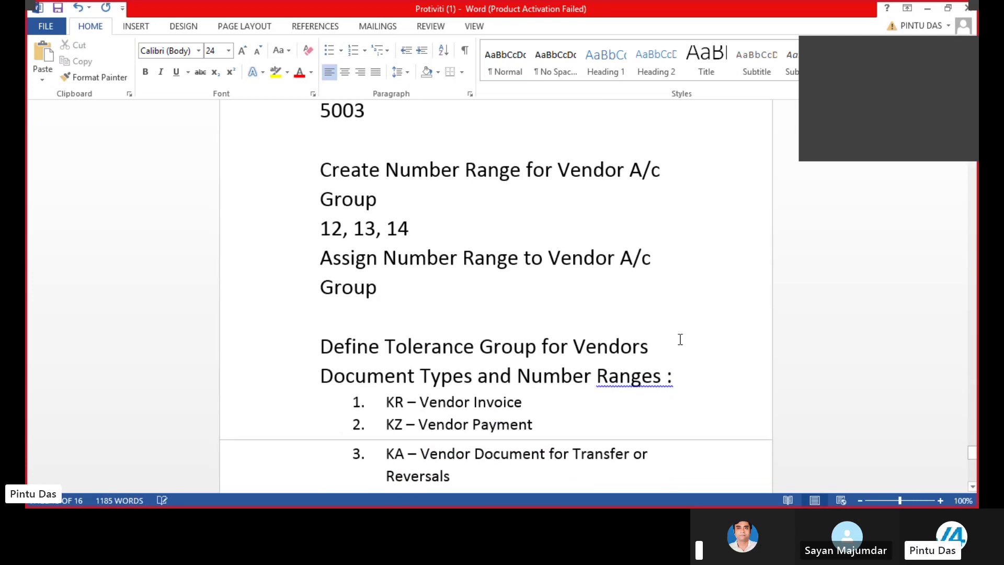
key(Return)
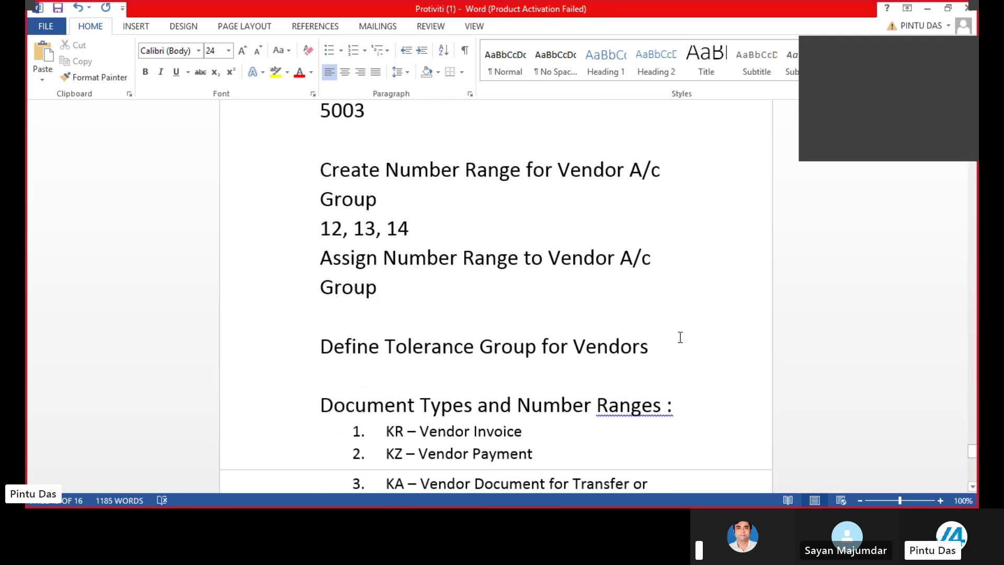